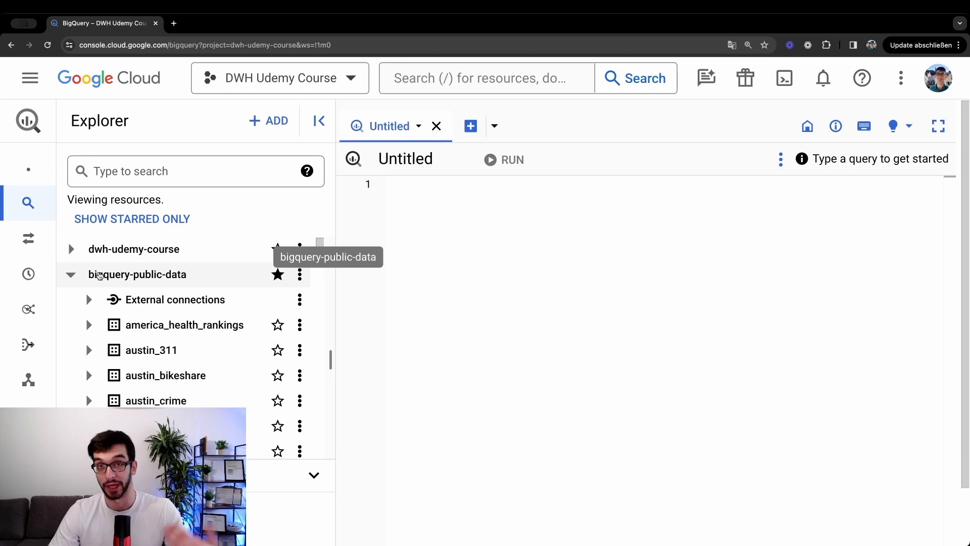
Expand the dwh-udemy-course project and view the tables in its 3_dwh_ecommerce dataset, then collapse the dataset.
left_click(71, 249)
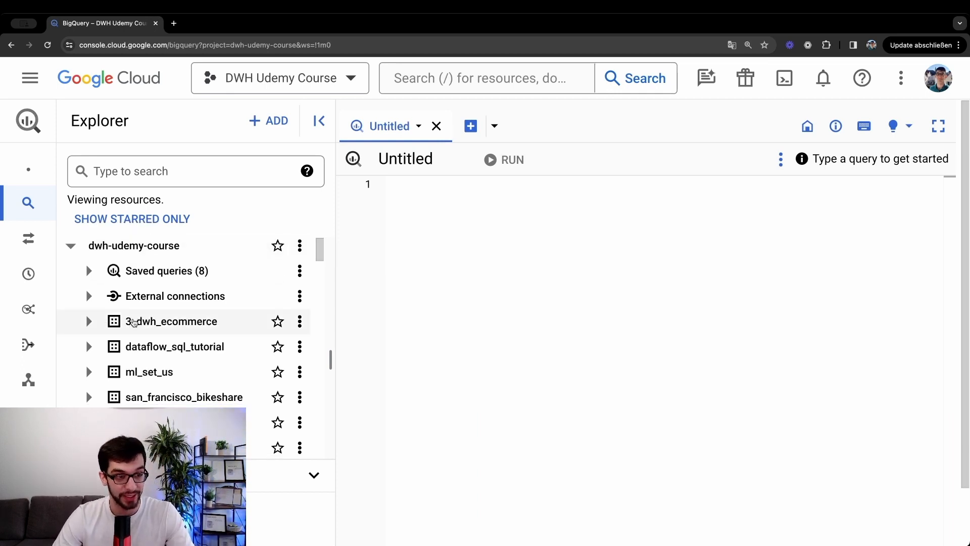
scroll(134, 323, "down", 1)
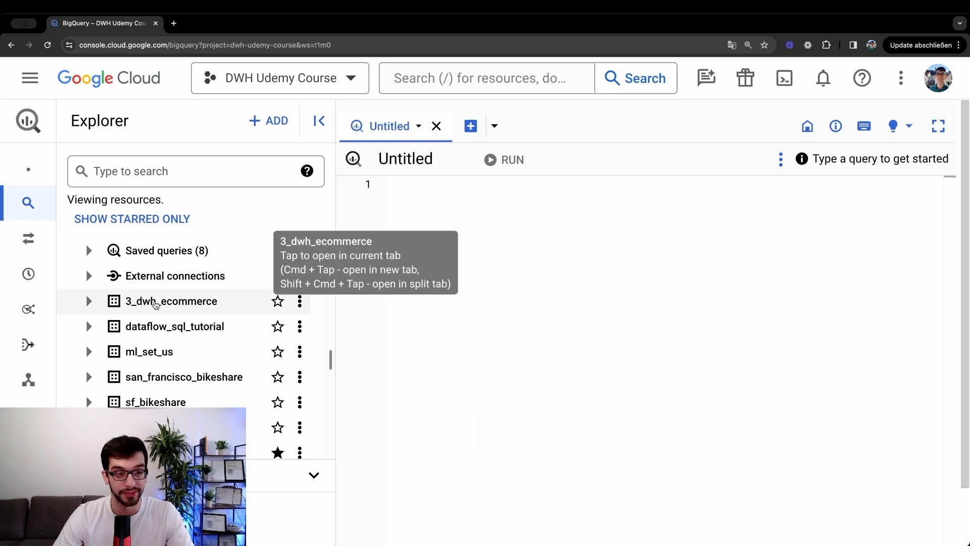
left_click(89, 302)
scroll(172, 368, "down", 1)
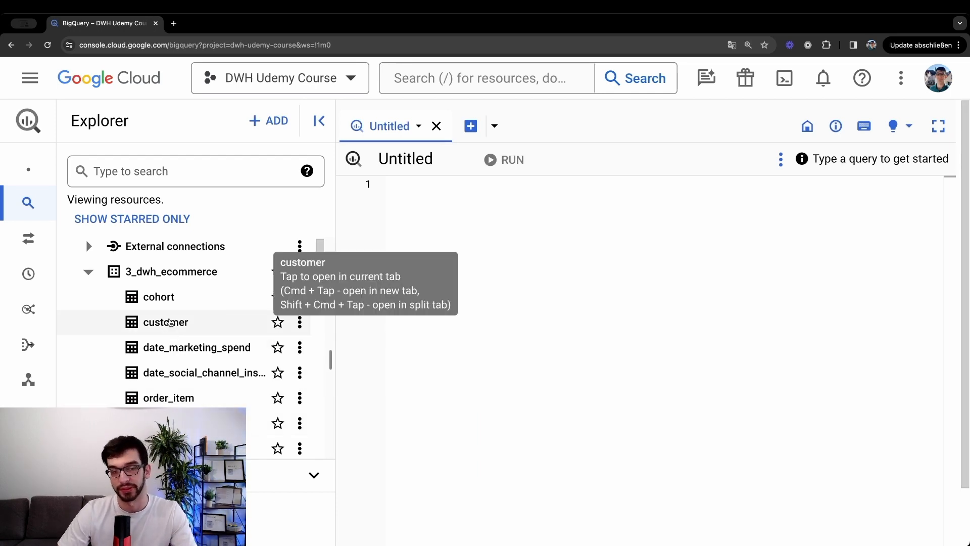
left_click(132, 279)
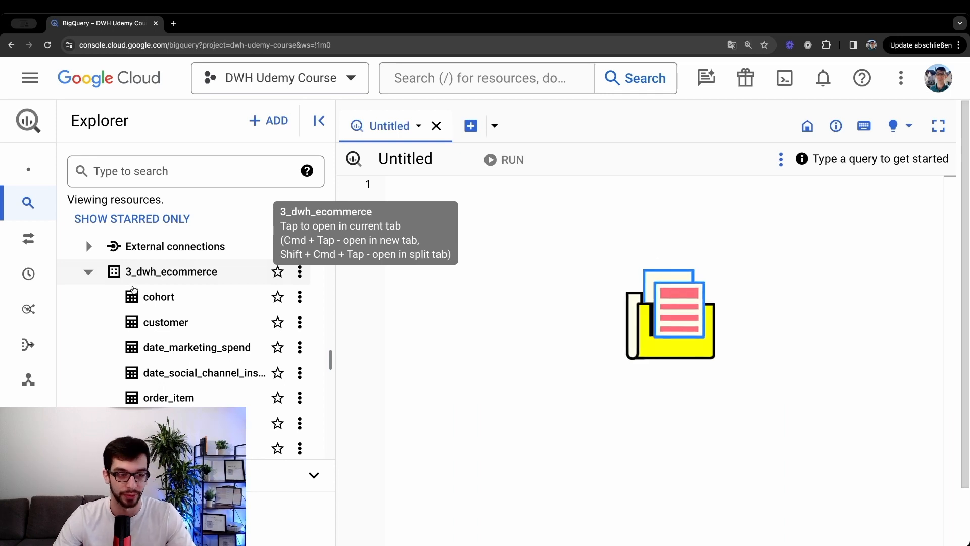
left_click(89, 272)
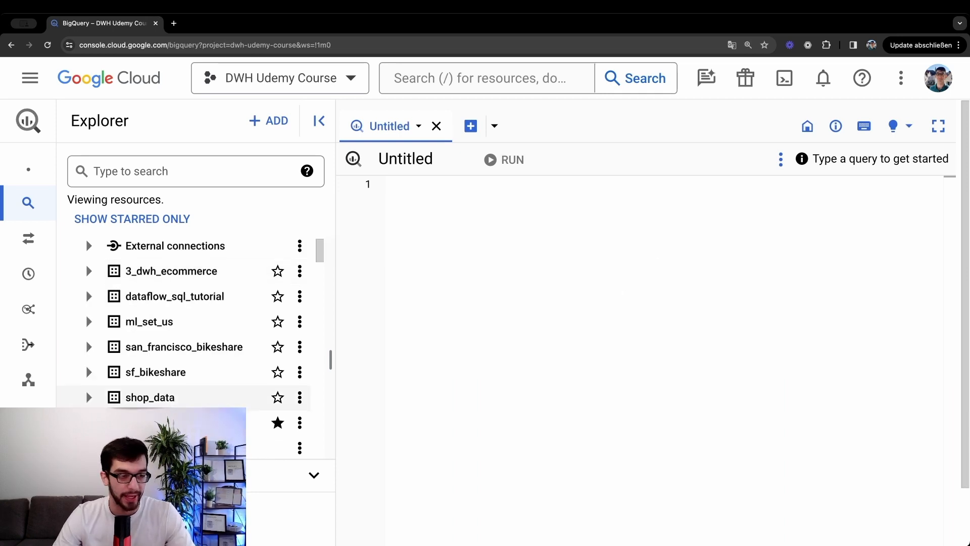
Browse the bigquery-public-data datasets and view the tables inside san_francisco_bikeshare, then collapse that dataset.
scroll(192, 384, "down", 15)
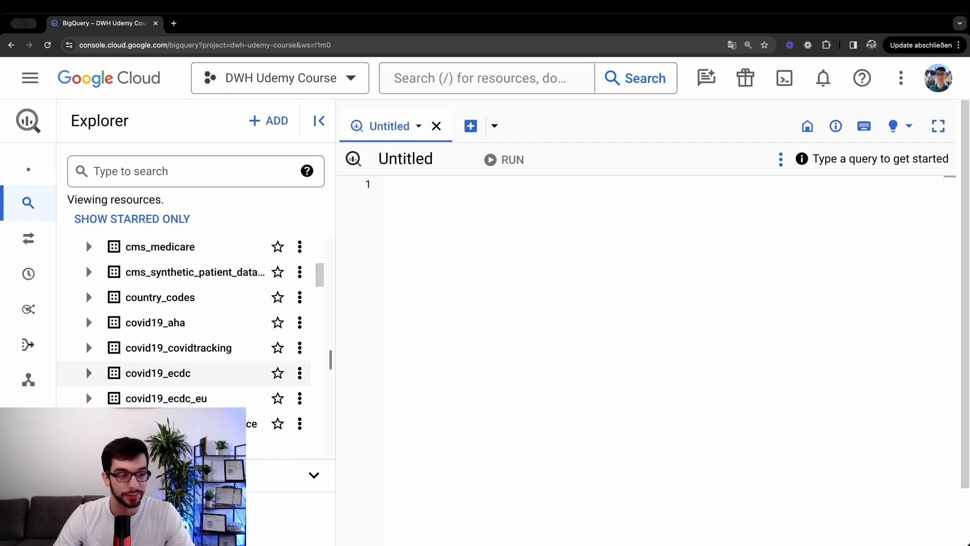
scroll(192, 372, "down", 20)
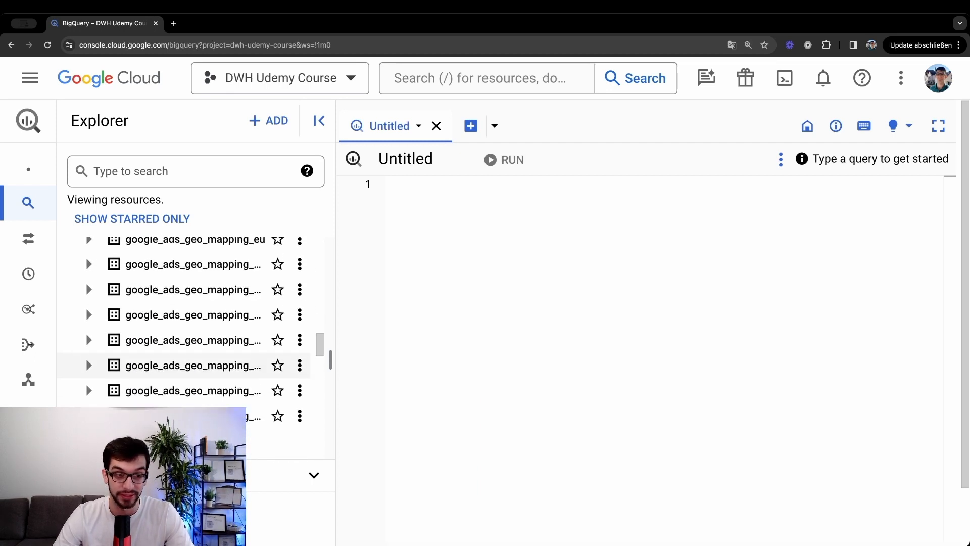
scroll(192, 365, "down", 20)
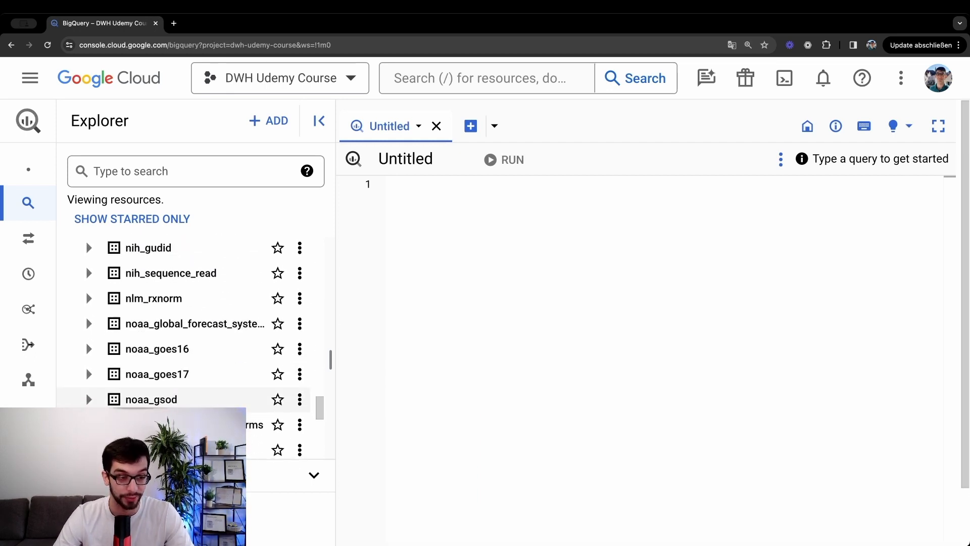
scroll(192, 399, "down", 20)
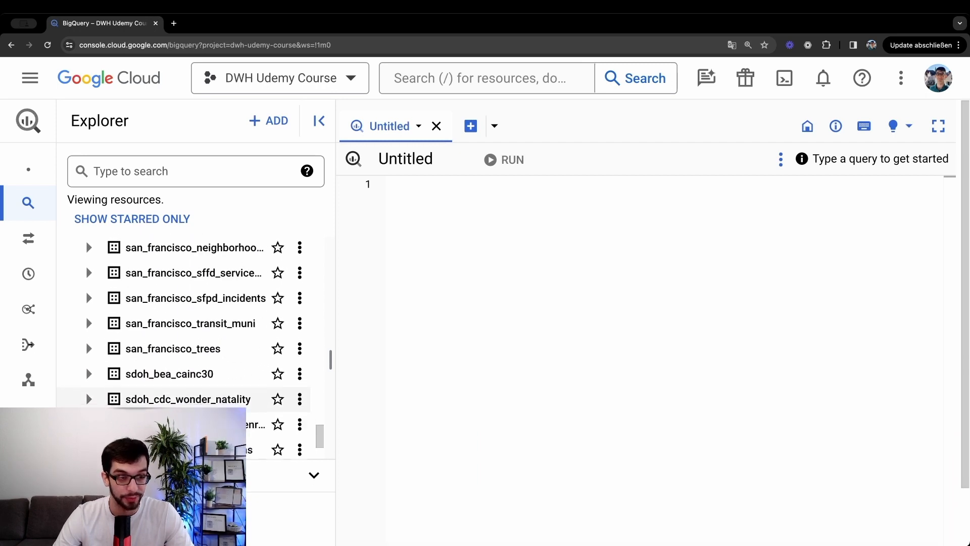
scroll(91, 356, "up", 5)
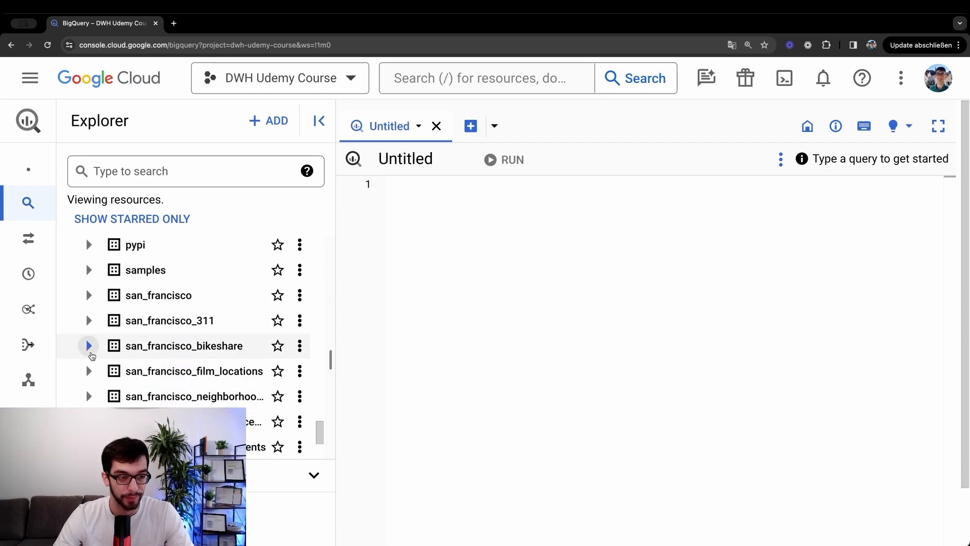
left_click(89, 346)
scroll(113, 369, "down", 2)
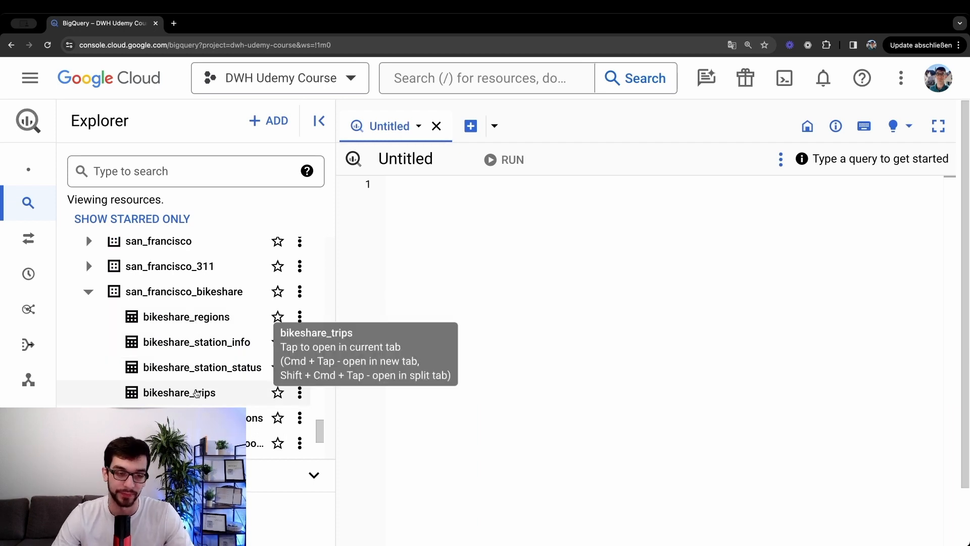
left_click(88, 292)
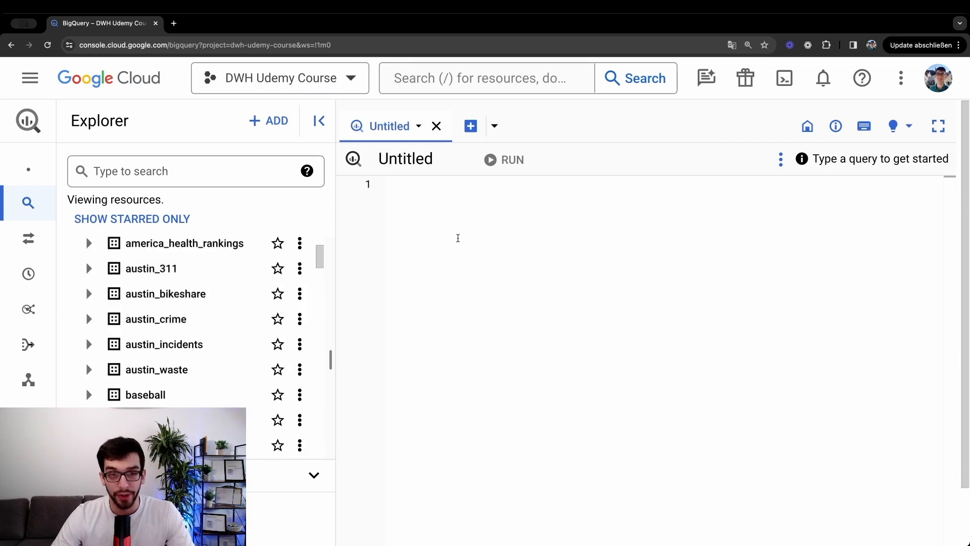
Write a query in the Untitled editor selecting start_station_name from `bigquery-public-data.san_francisco_bikeshare.bikeshare_trips`.
left_click(399, 183)
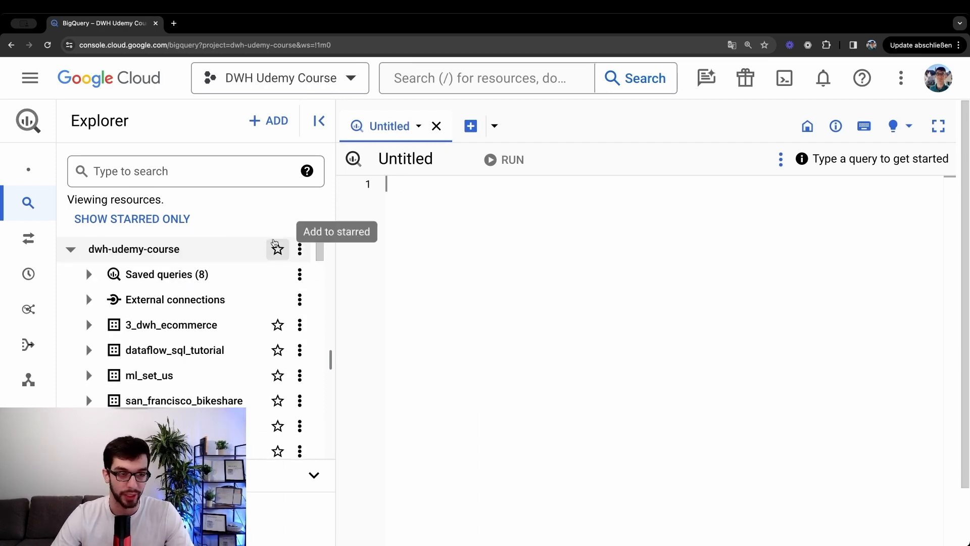
left_click(471, 127)
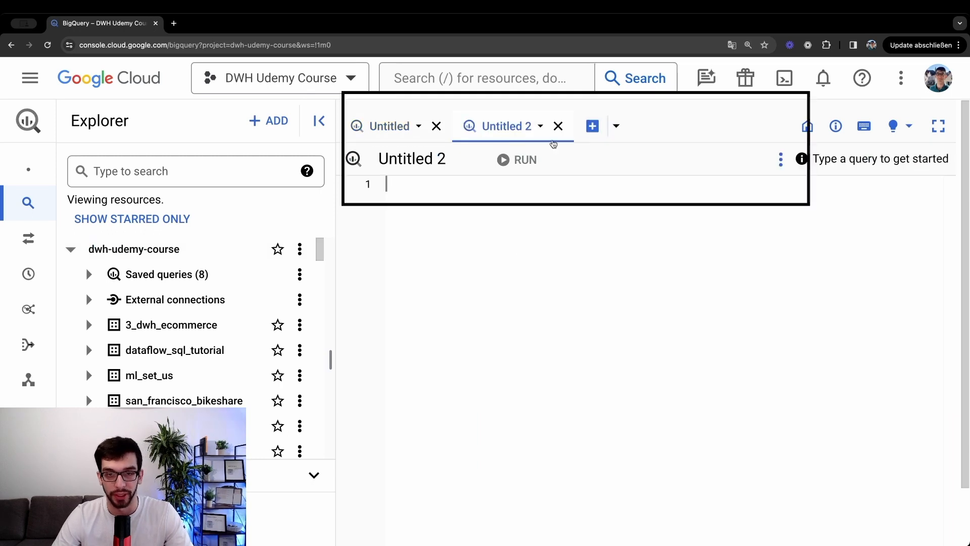
left_click(558, 126)
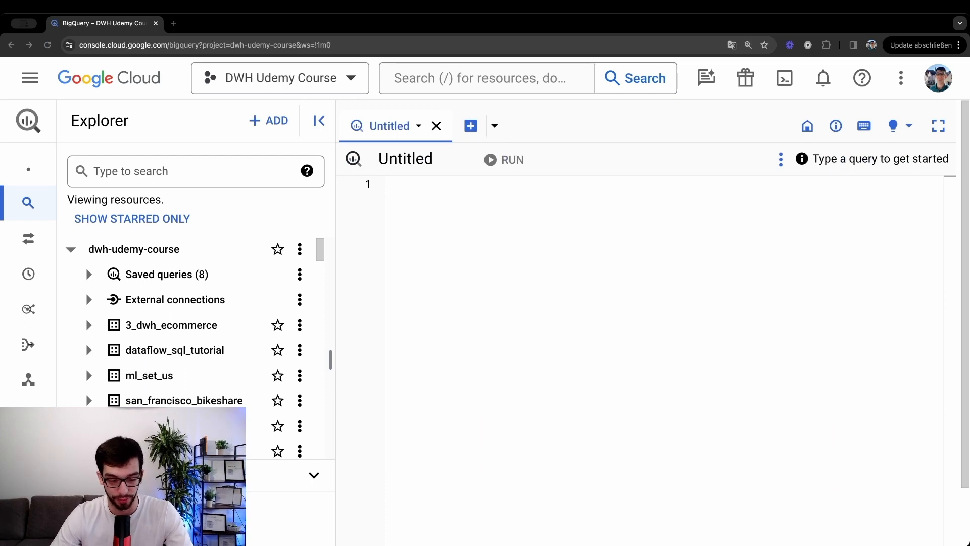
type("SELECT start_station_name FROM `bigquery-public-data.san_francisco_bikeshare.bikeshare_trips`")
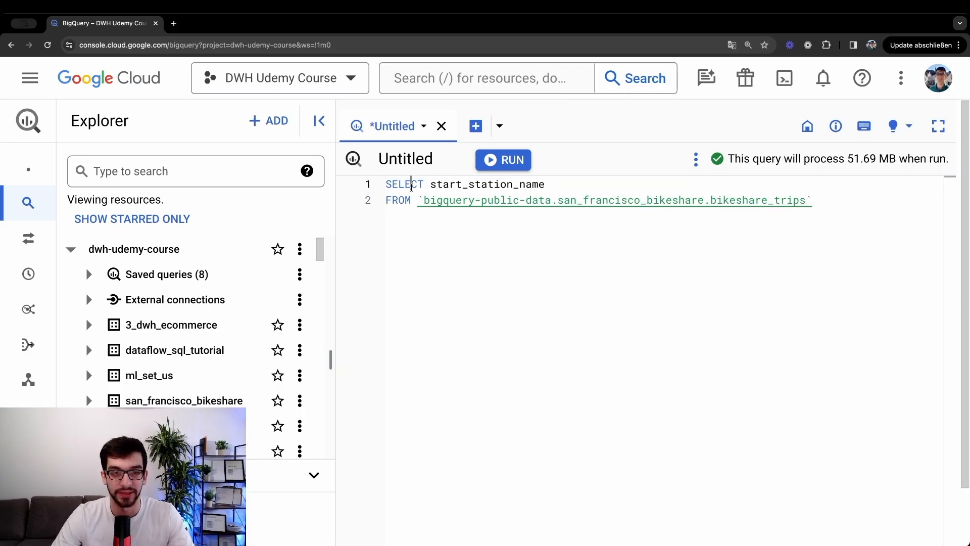
Examine the query's SELECT keyword, the start_station_name column and the FROM keyword by highlighting them.
double_click(412, 187)
double_click(402, 200)
double_click(405, 185)
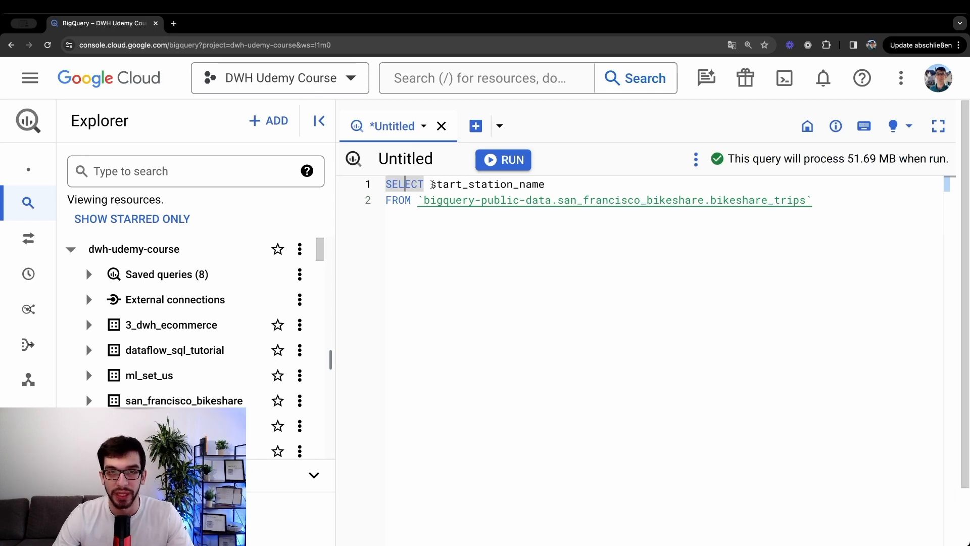
left_click_drag(432, 185, 543, 184)
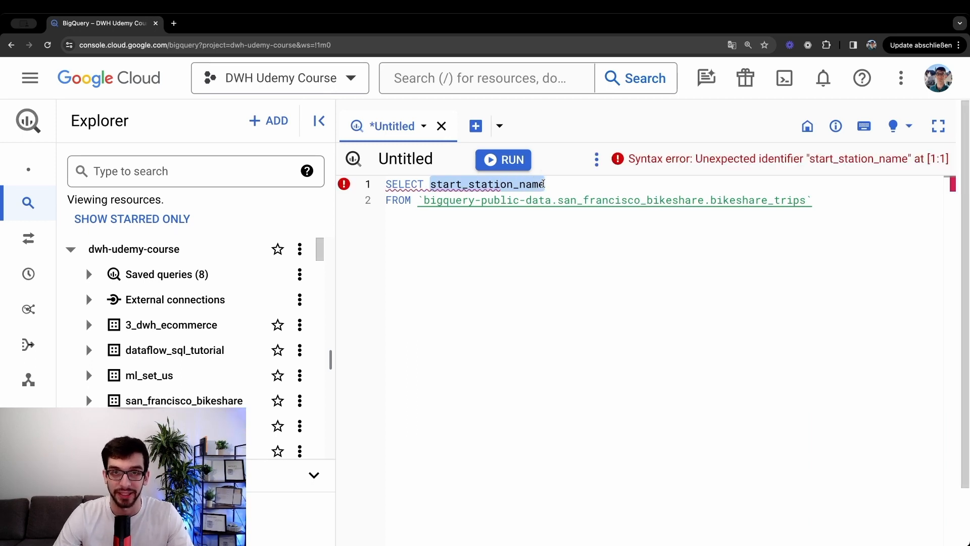
left_click(475, 228)
left_click_drag(416, 200, 391, 202)
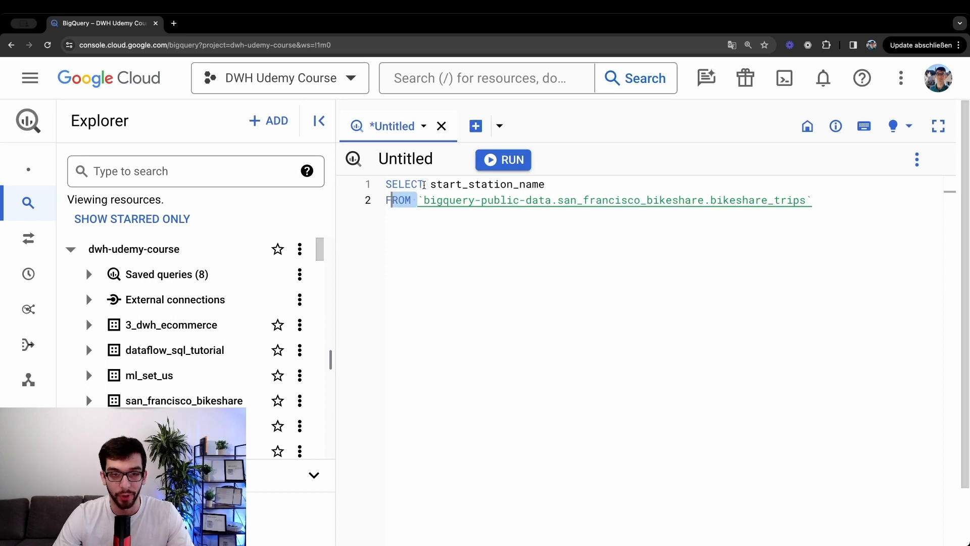
left_click(401, 202)
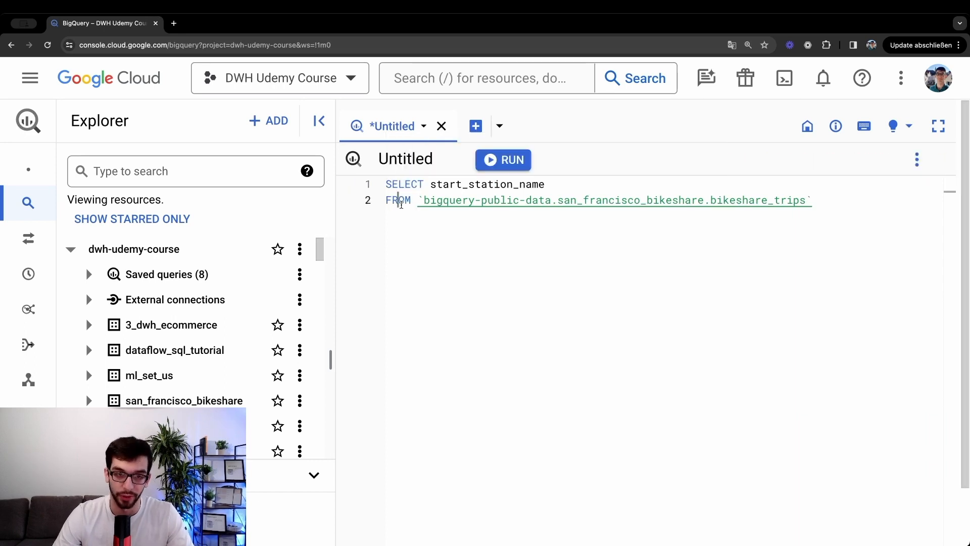
double_click(401, 204)
double_click(395, 185)
left_click(397, 200)
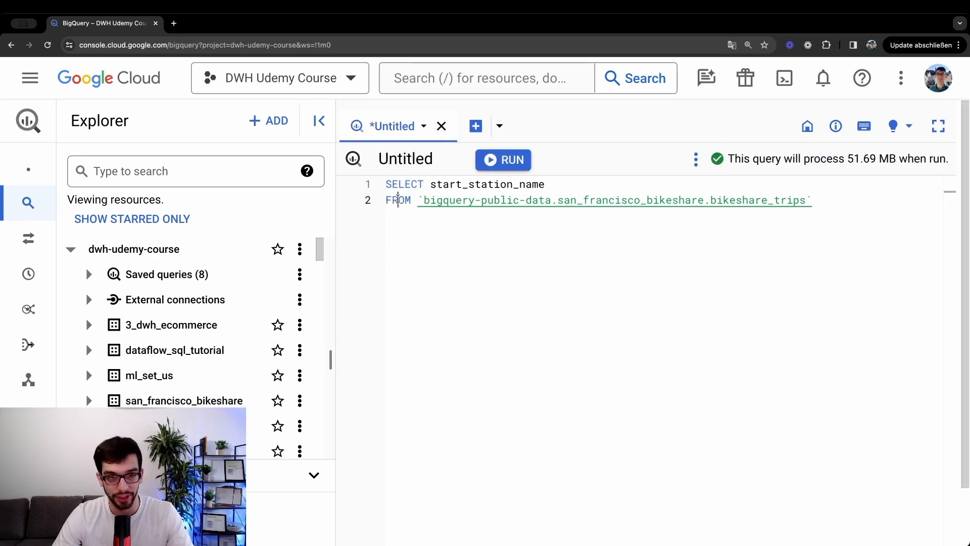
Highlight the full table path and its project part, and collapse dwh-udemy-course to compare it with the bigquery-public-data project.
left_click_drag(419, 200, 814, 200)
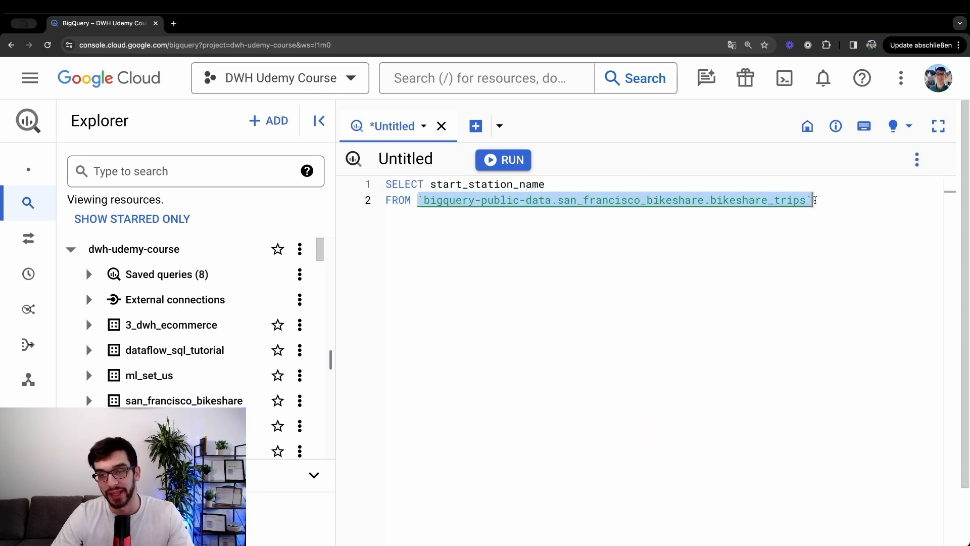
left_click(505, 203)
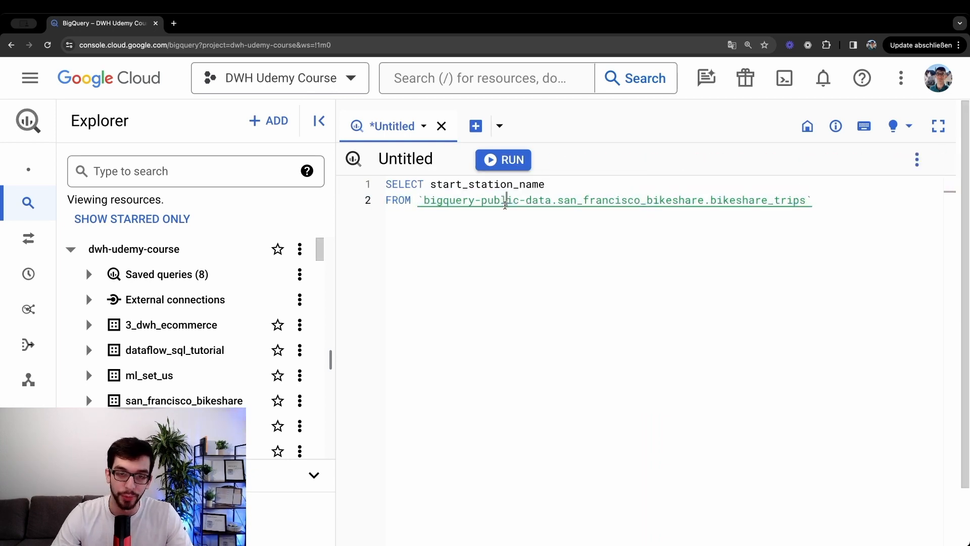
double_click(505, 203)
left_click(71, 248)
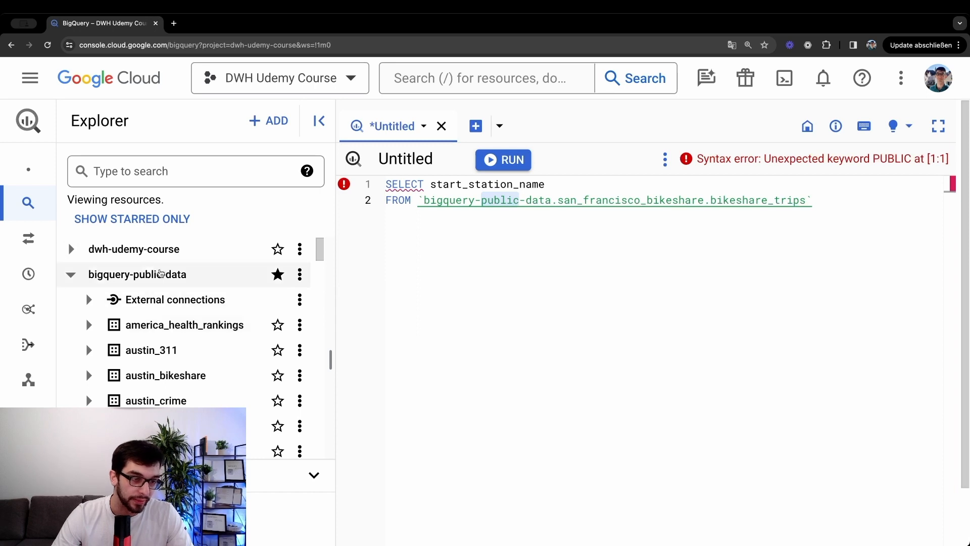
Highlight the dataset part of the table path and expand the matching san_francisco_bikeshare dataset under bigquery-public-data.
double_click(565, 205)
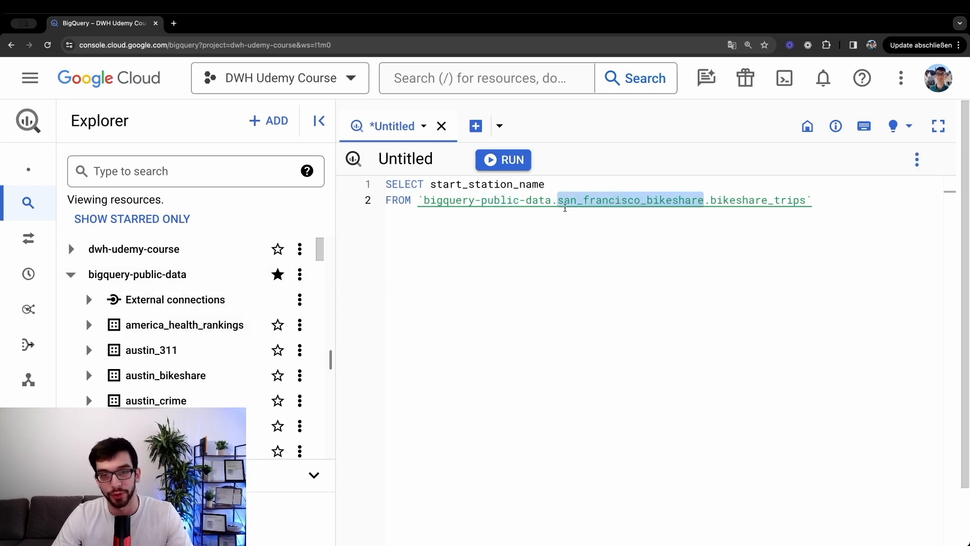
left_click(561, 202)
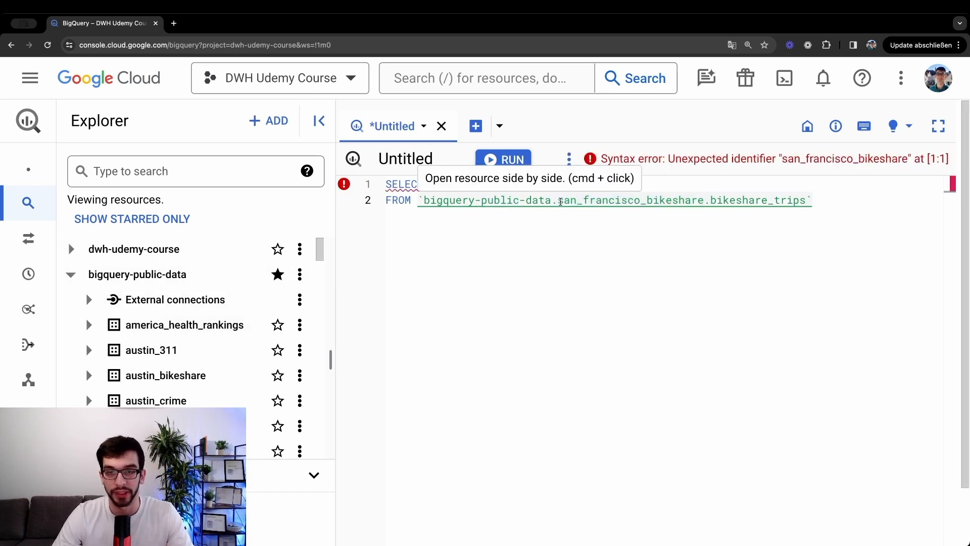
double_click(560, 202)
scroll(187, 402, "down", 15)
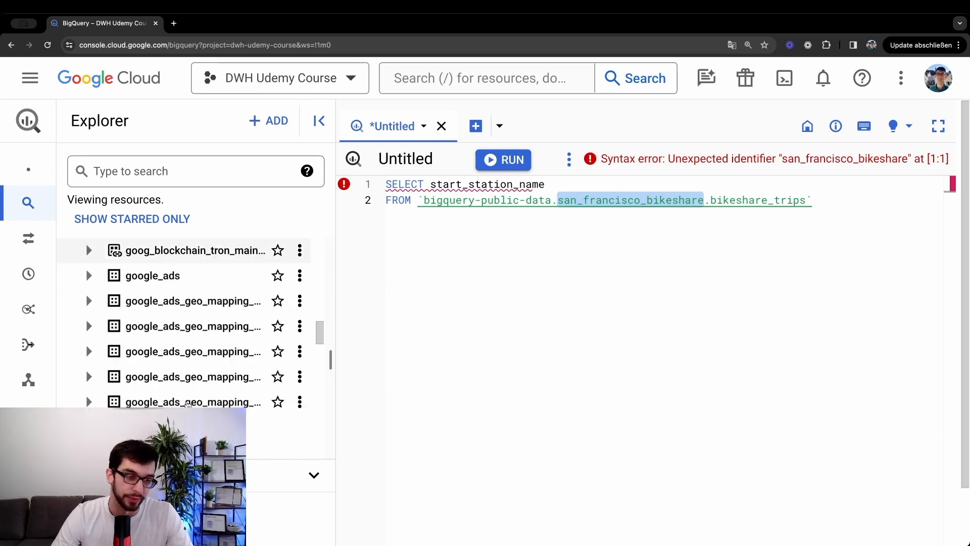
scroll(188, 403, "down", 20)
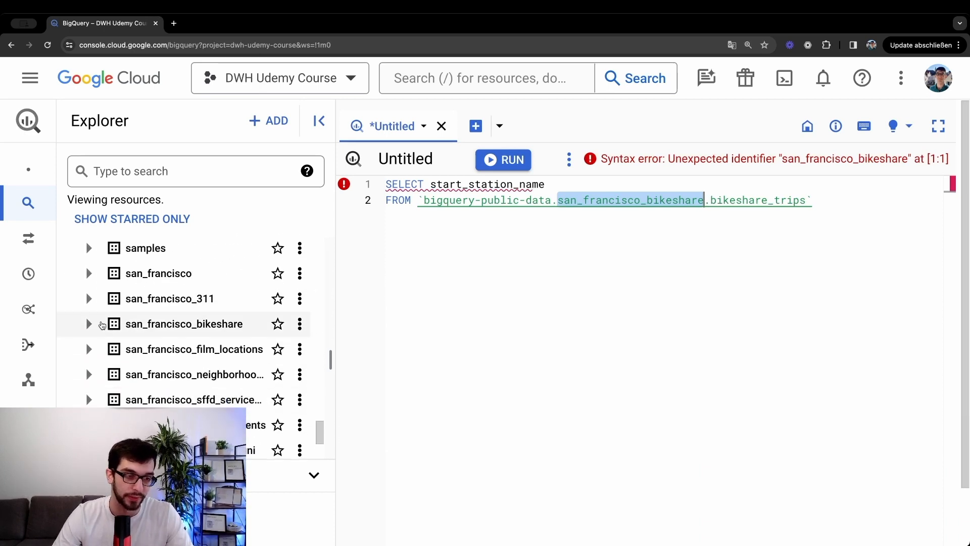
left_click(102, 324)
scroll(195, 333, "down", 2)
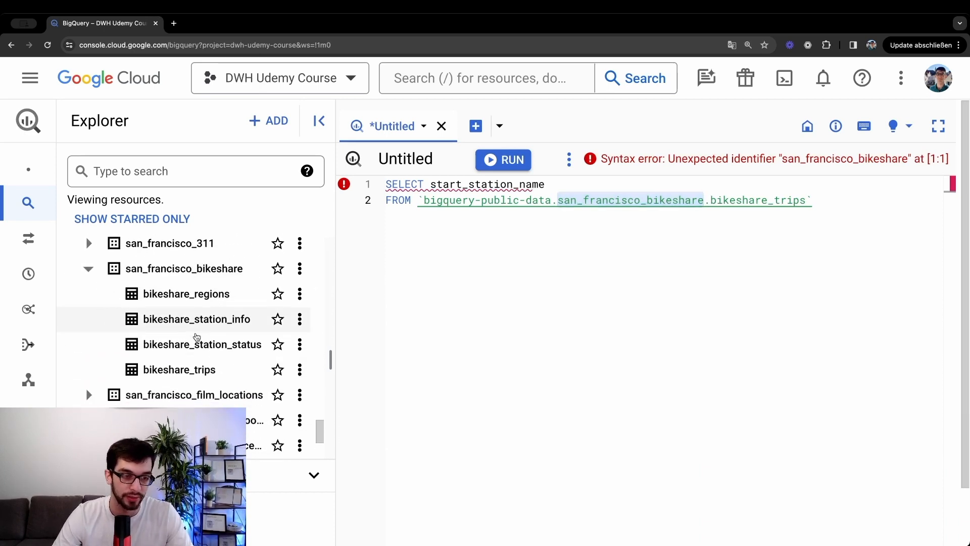
Examine the bikeshare_trips table name and review the project, dataset and table parts of the path.
double_click(756, 202)
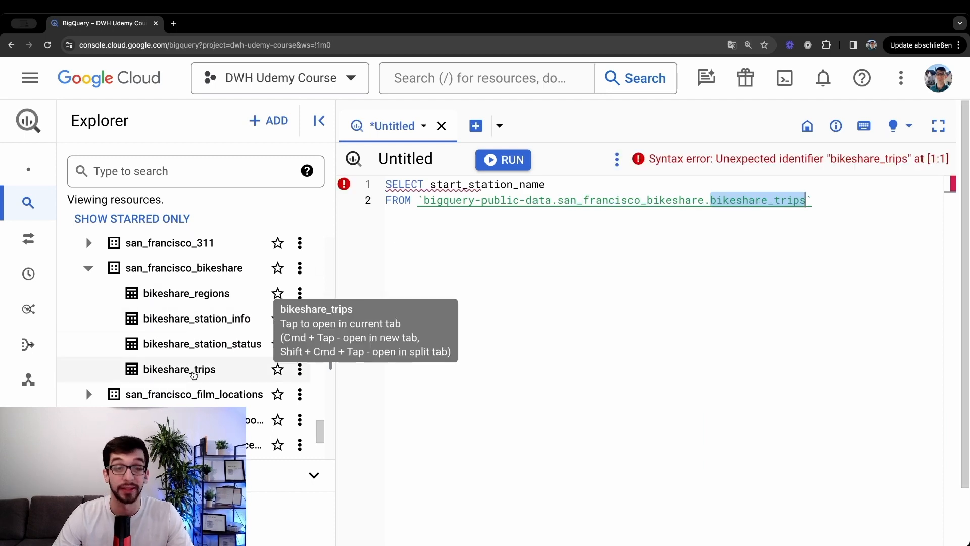
double_click(535, 203)
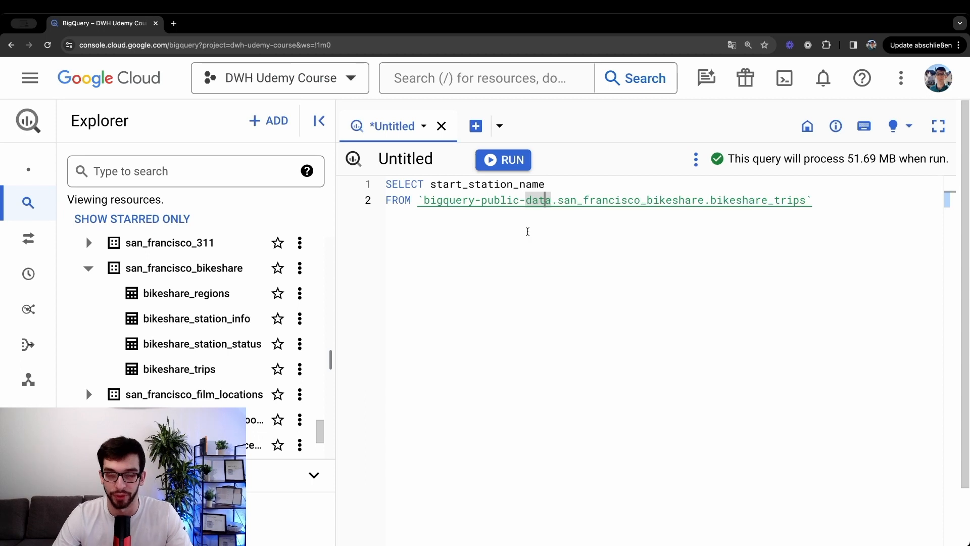
double_click(626, 198)
double_click(758, 200)
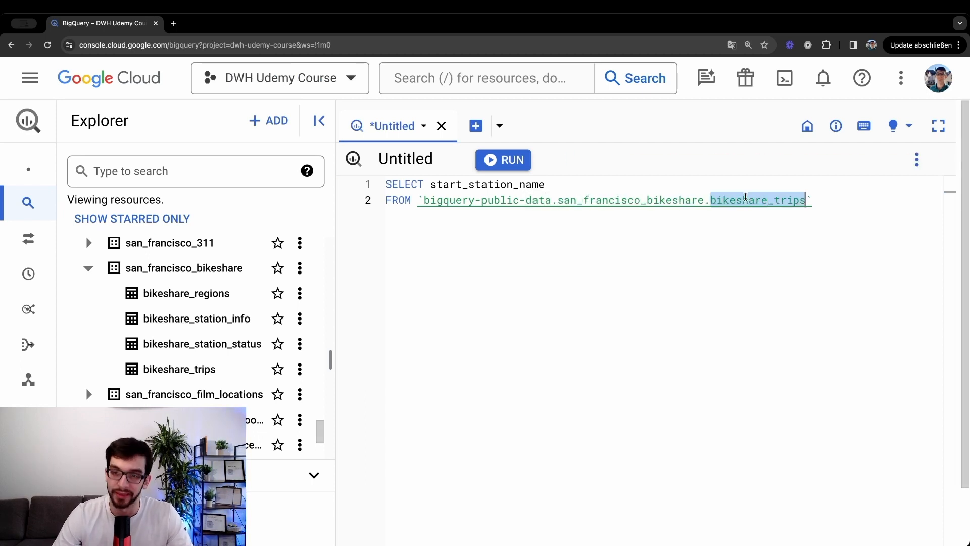
Run the whole start_station_name query and enlarge the results area up to just below the query text.
left_click(894, 275)
key("super+a")
key("super+Return")
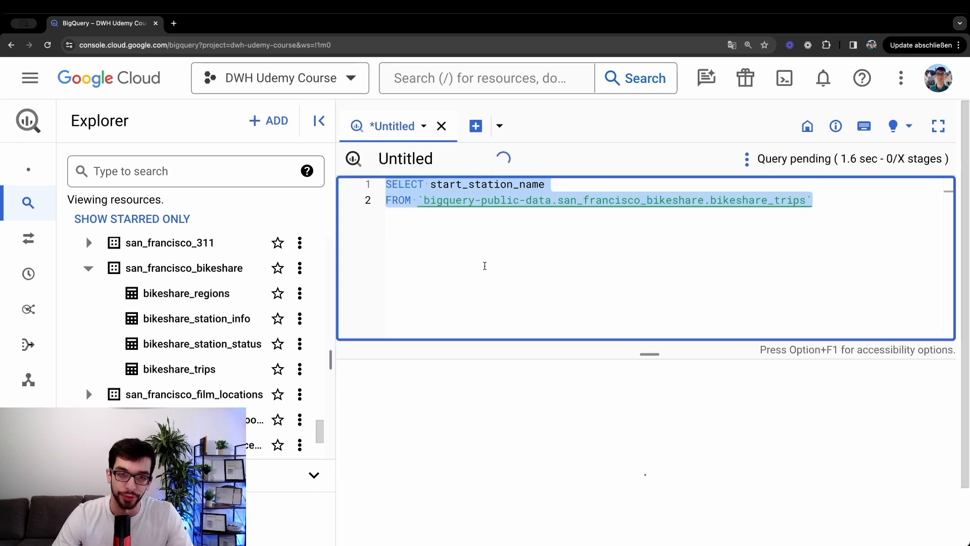
left_click(482, 200)
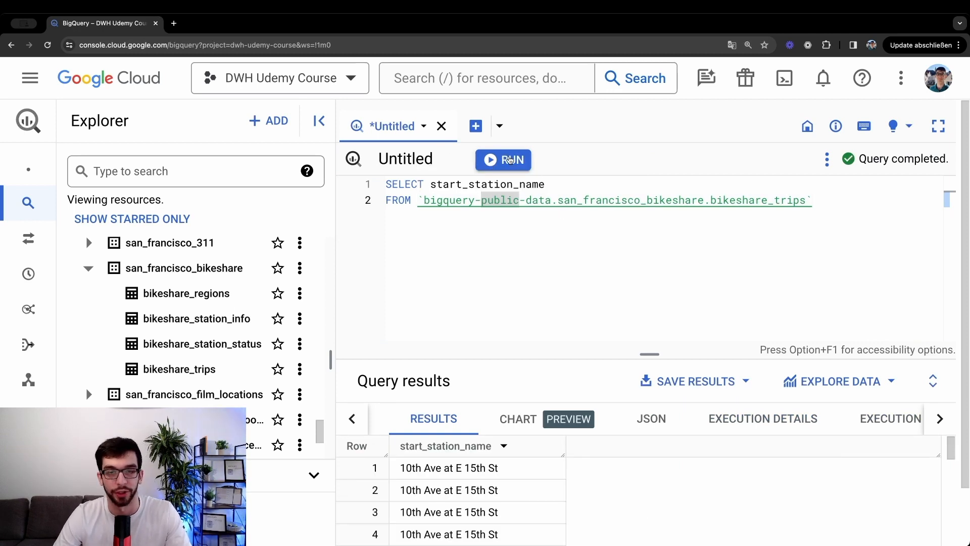
left_click_drag(650, 354, 626, 218)
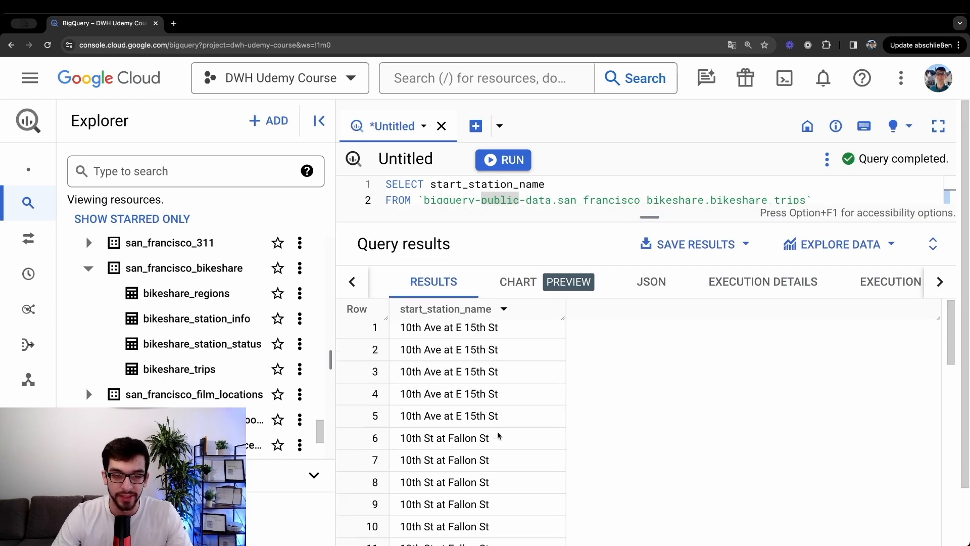
Highlight the start_station_name column header and the first result row, and enlarge the query editor area.
double_click(423, 313)
left_click_drag(401, 332, 520, 343)
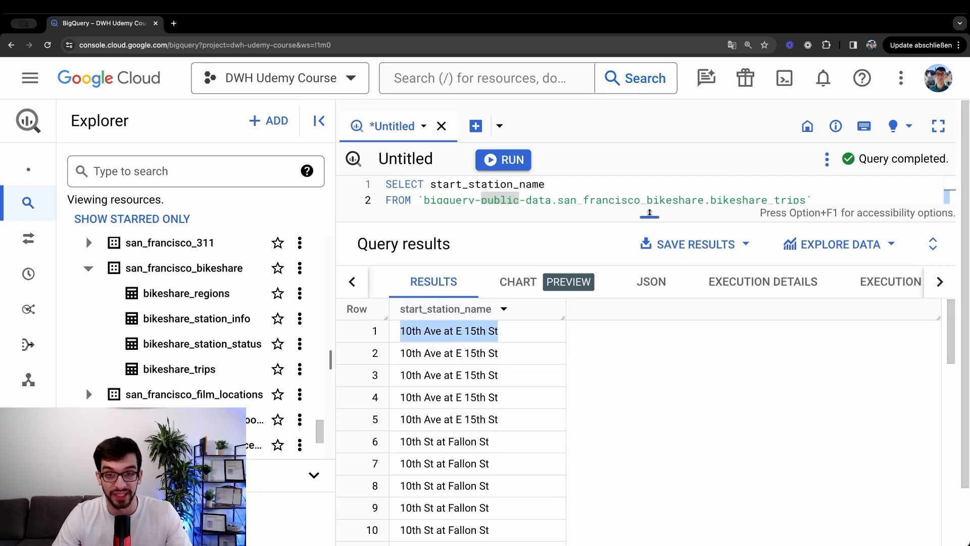
left_click_drag(650, 217, 649, 278)
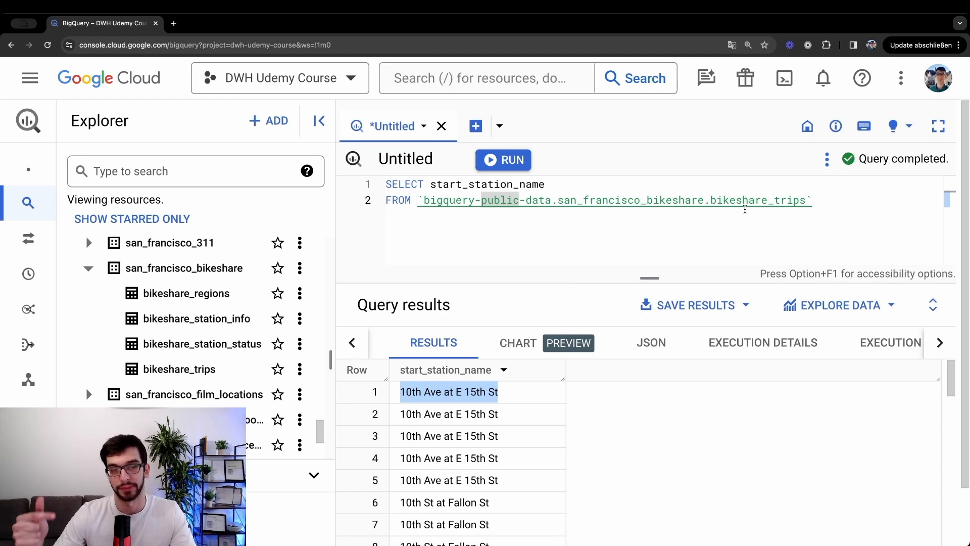
Highlight the bikeshare_trips table name and the start_station_name column in the query, comparing them with the repeated station names in rows 1 to 5.
double_click(758, 202)
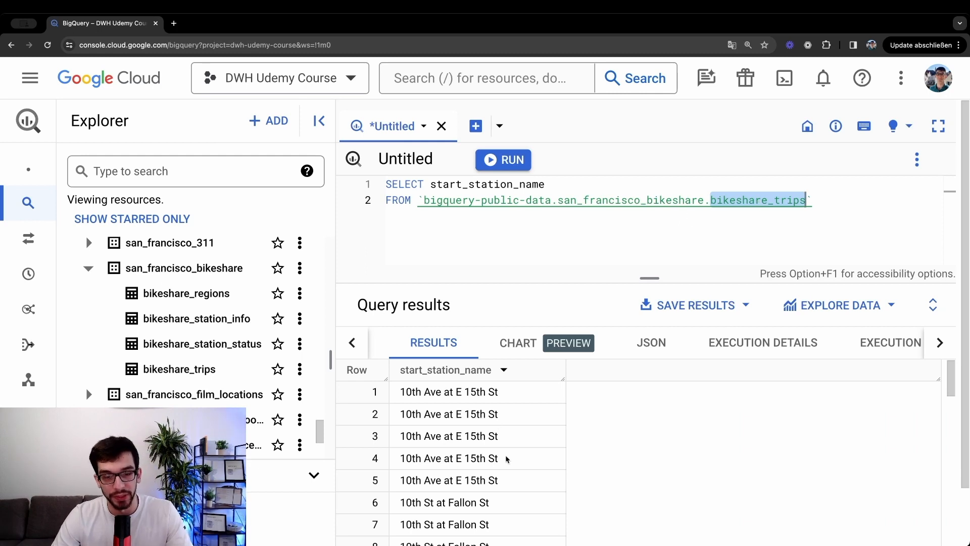
left_click_drag(505, 458, 406, 402)
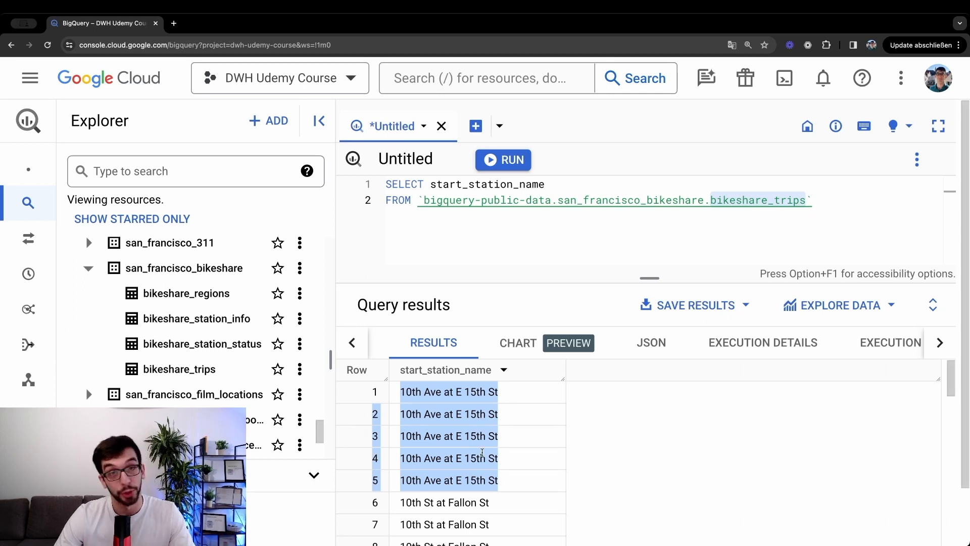
left_click_drag(501, 478, 402, 391)
double_click(493, 184)
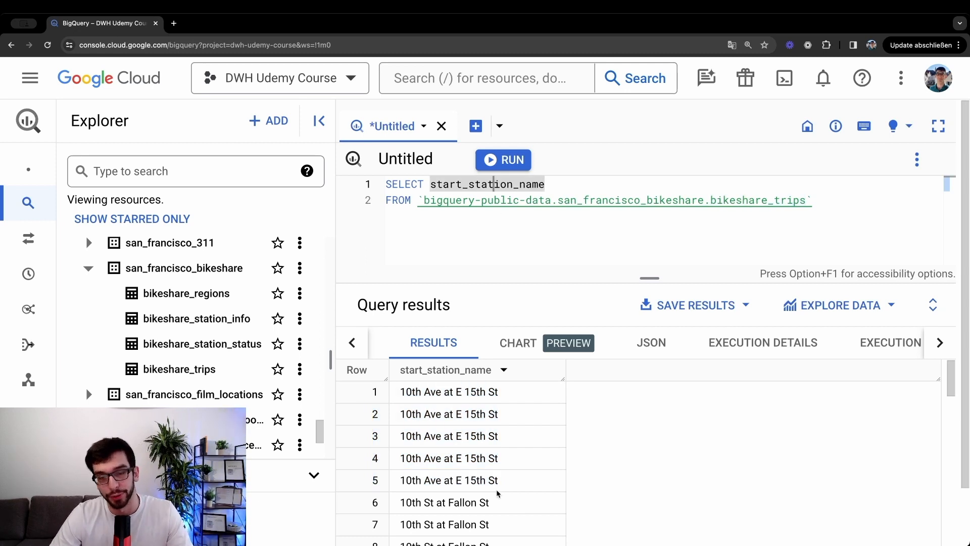
left_click_drag(499, 484, 389, 400)
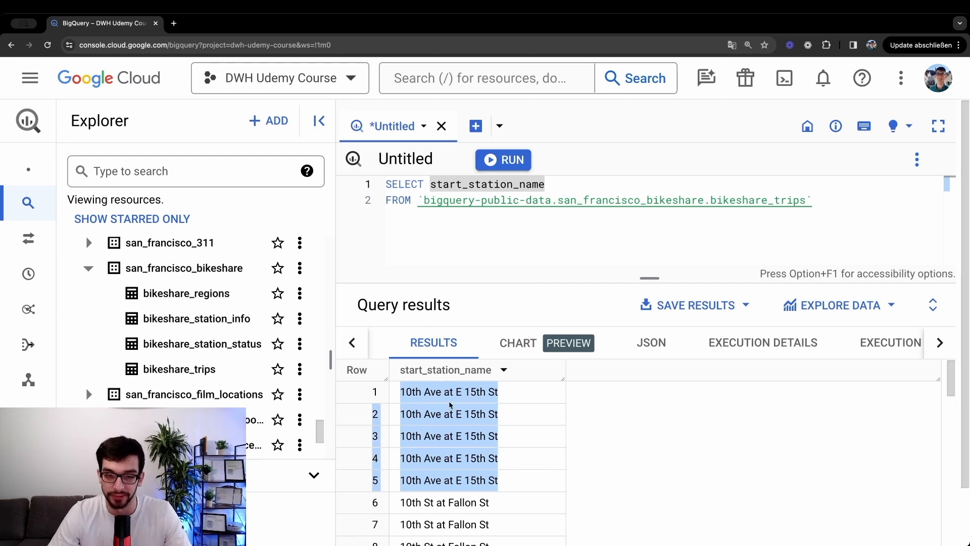
Examine the remaining station names on the first results page and highlight the total number of result rows.
scroll(492, 504, "down", 3)
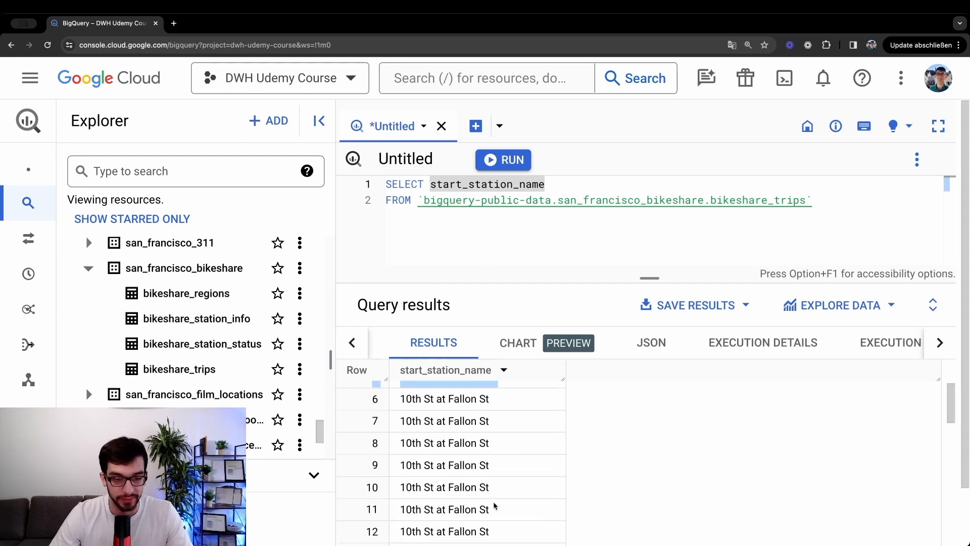
scroll(495, 505, "down", 10)
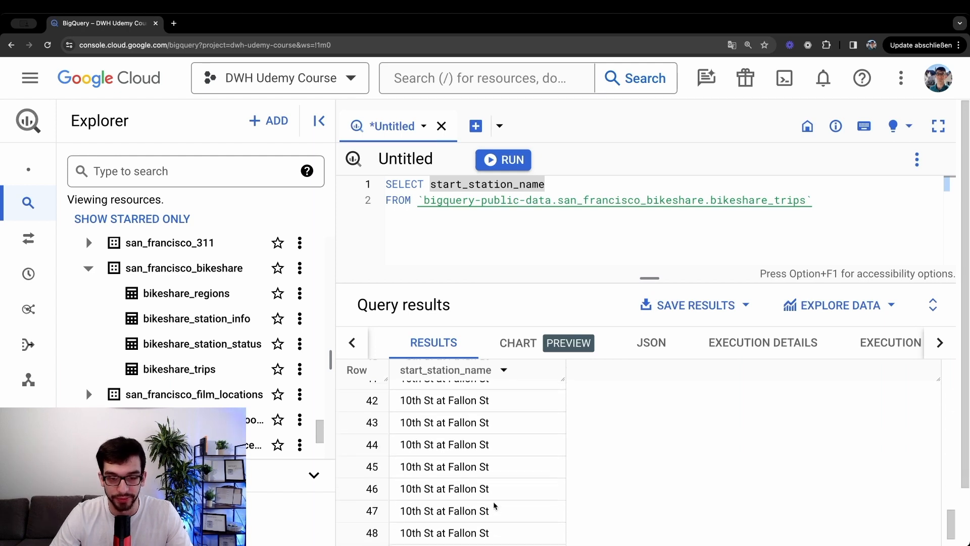
scroll(493, 501, "down", 4)
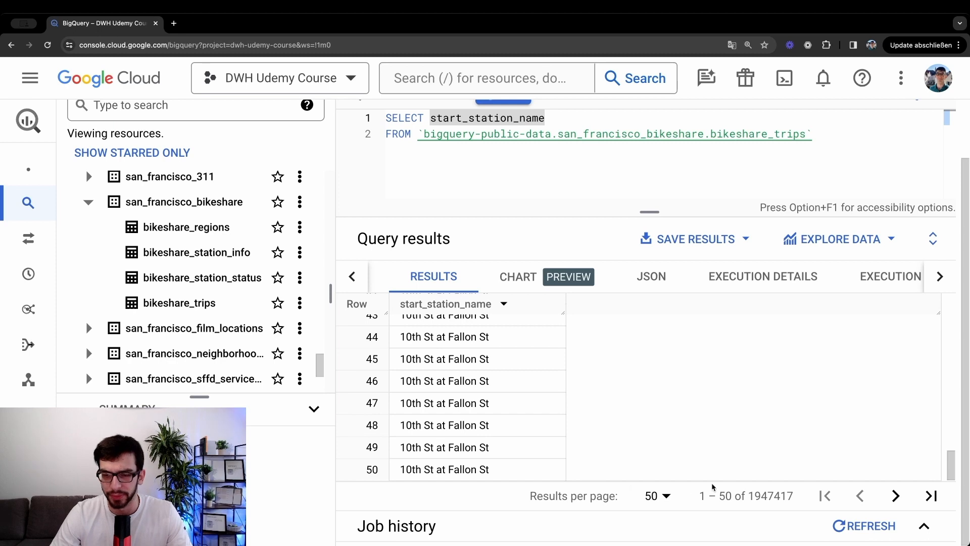
double_click(766, 496)
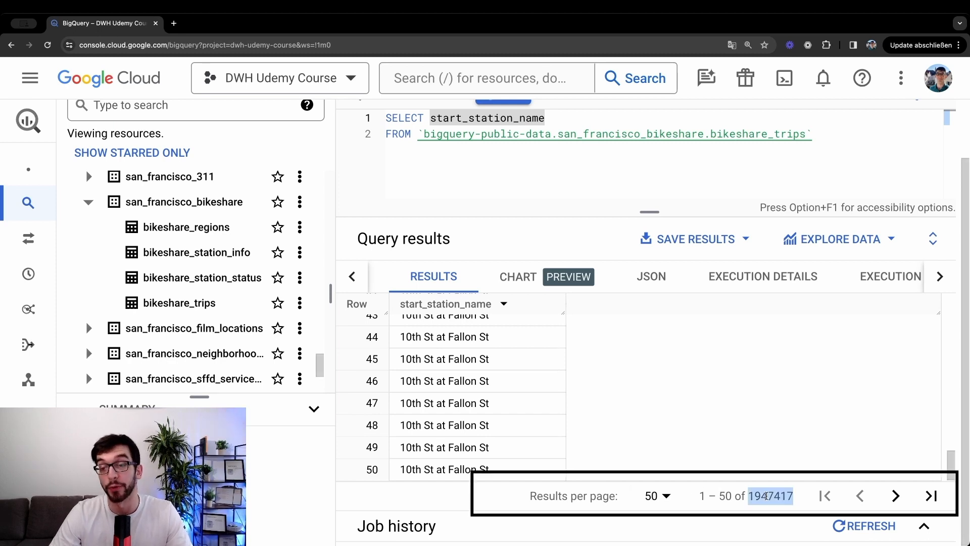
left_click(777, 496)
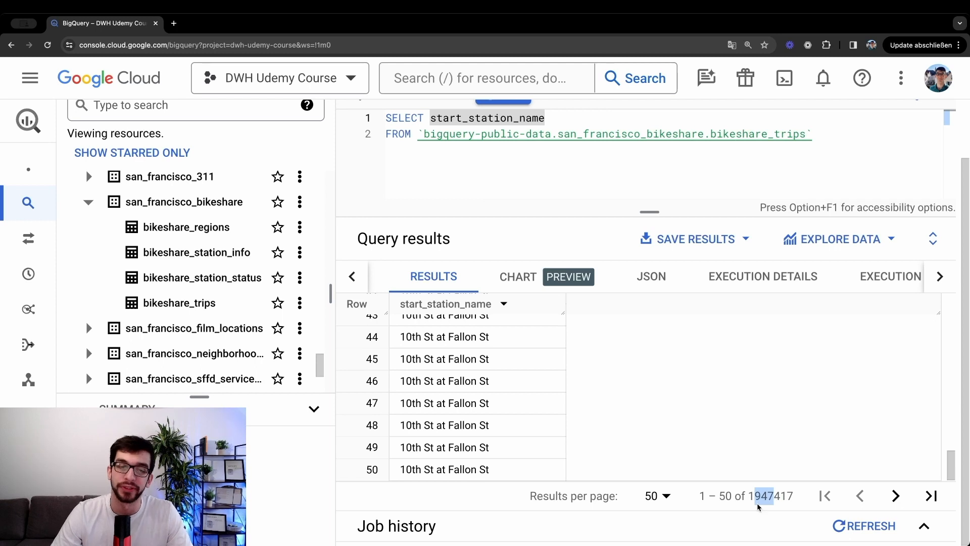
Add DISTINCT before start_station_name, run the query, and enlarge the results area up to just below the query text.
scroll(757, 503, "up", 5)
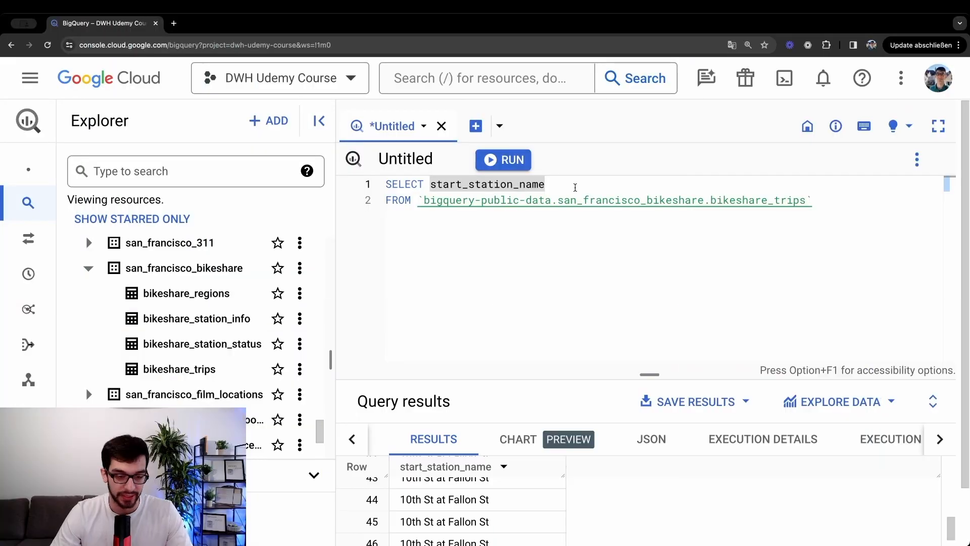
left_click(430, 184)
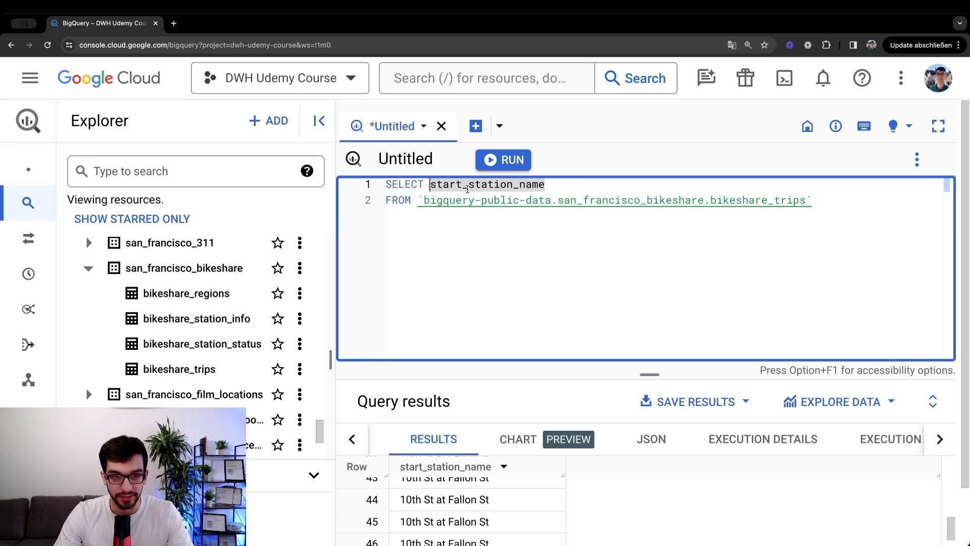
type("DISTINCT")
key("super+Return")
scroll(643, 373, "down", 1)
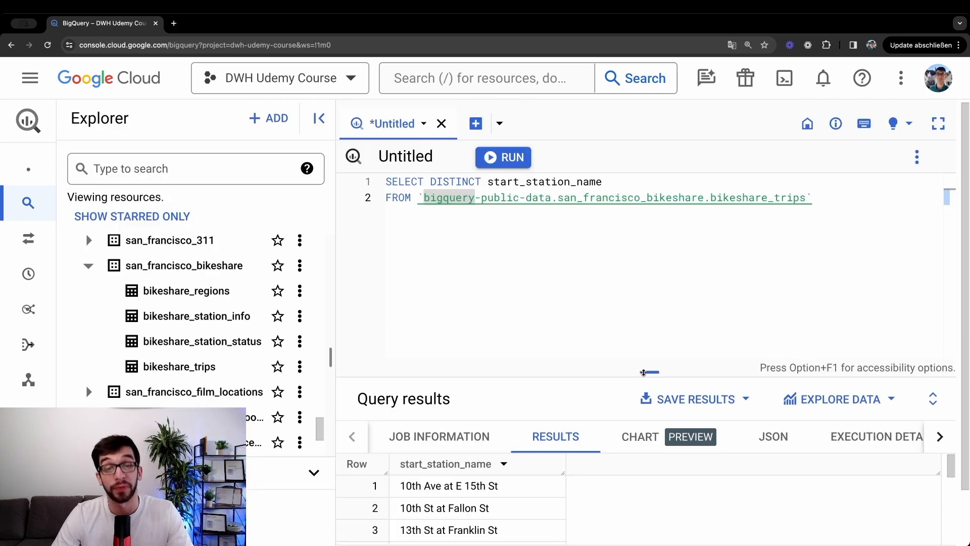
left_click_drag(644, 372, 647, 243)
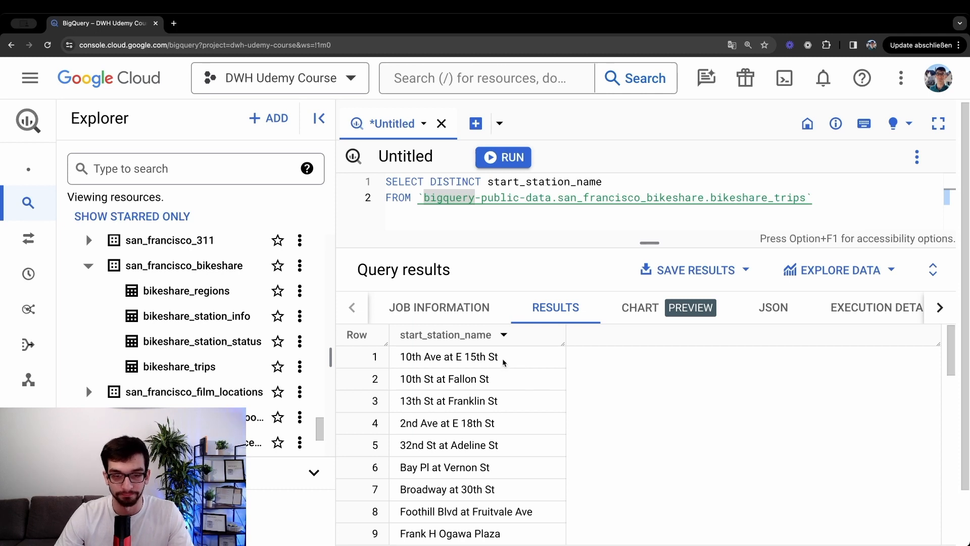
Review the distinct station names in the first rows through the end of the page, and highlight the total row count.
left_click_drag(499, 357, 463, 356)
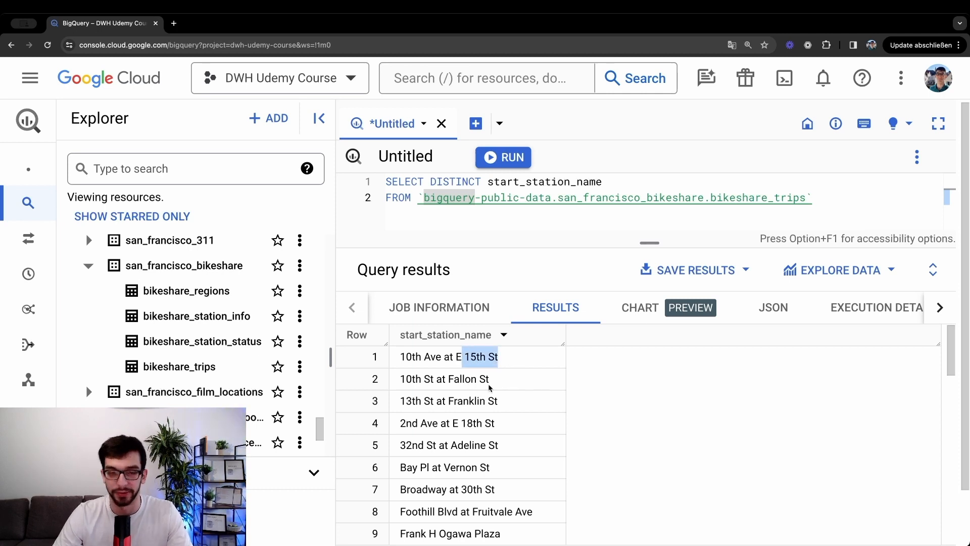
left_click_drag(504, 382, 437, 380)
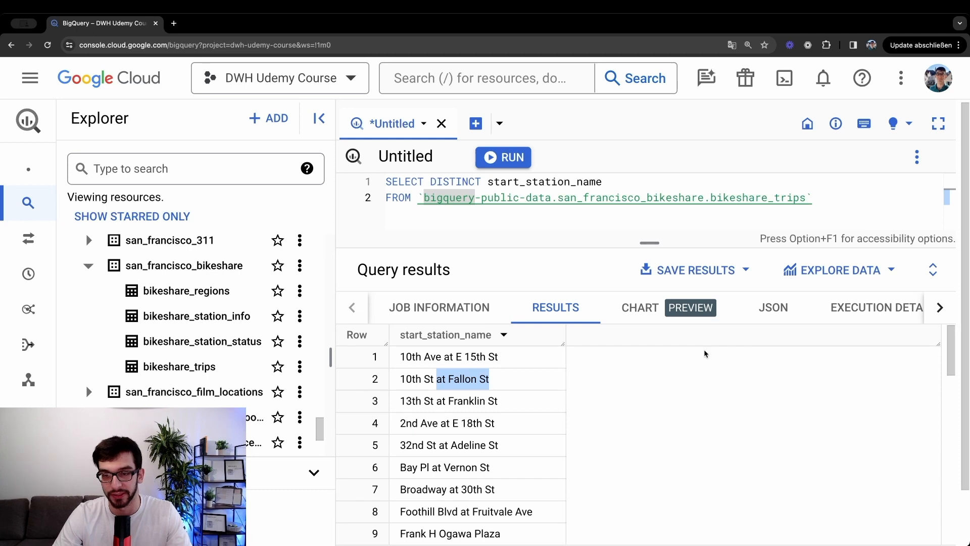
scroll(695, 394, "down", 15)
scroll(695, 396, "down", 3)
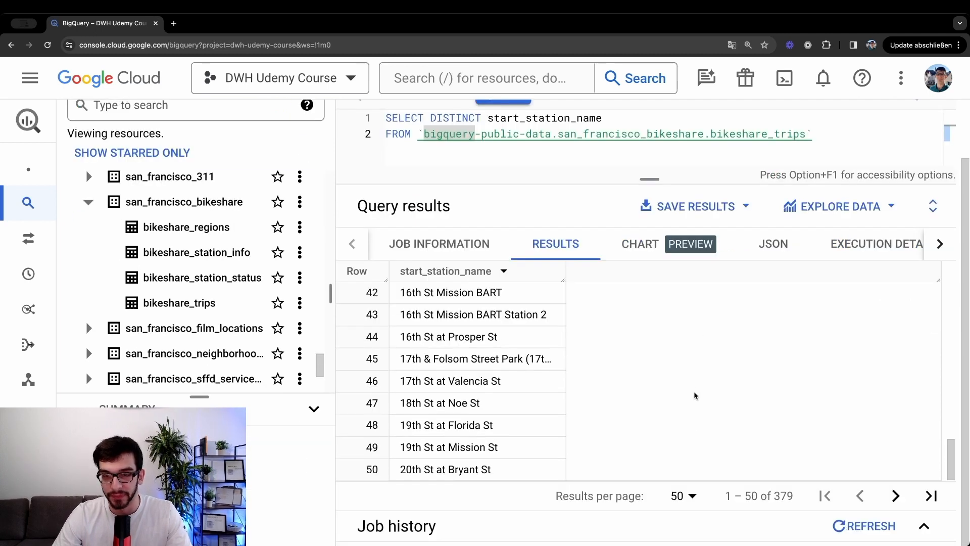
double_click(783, 493)
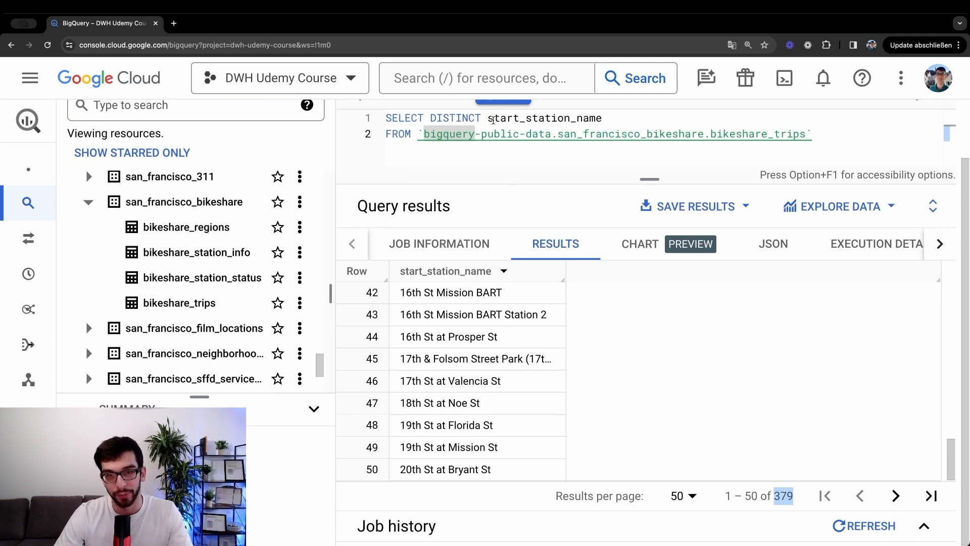
Highlight start_station_name, a few distinct result rows, and the DISTINCT and SELECT keywords to review the query's parts.
left_click_drag(488, 117, 602, 118)
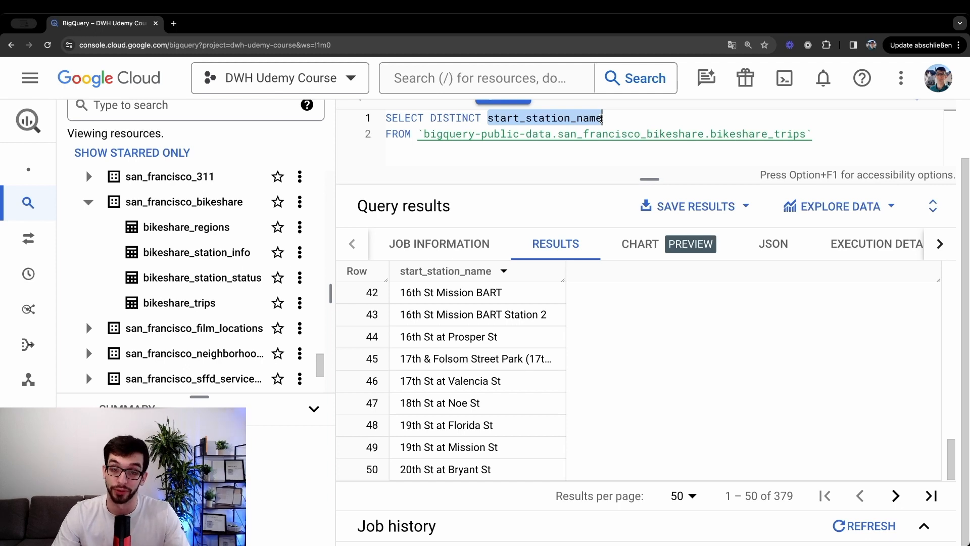
scroll(484, 399, "up", 10)
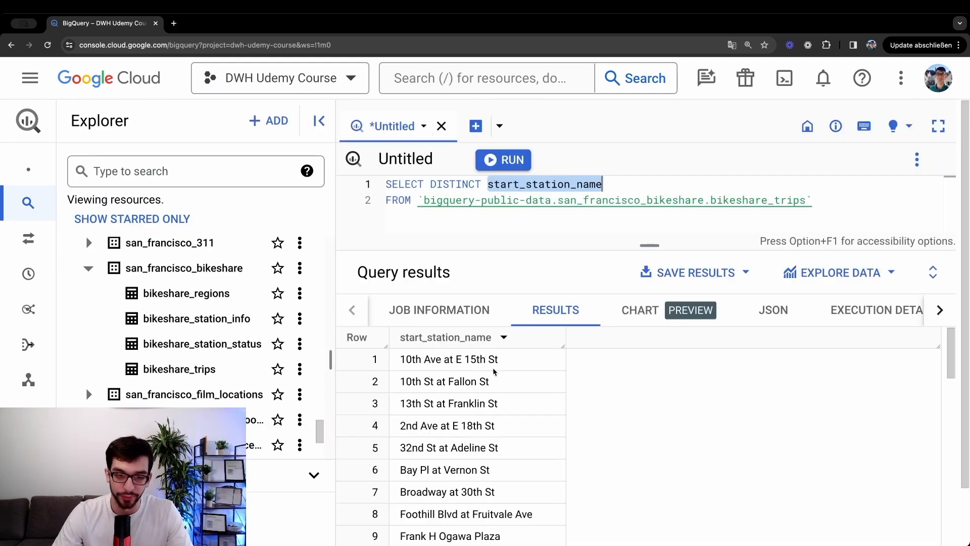
left_click_drag(502, 365, 496, 435)
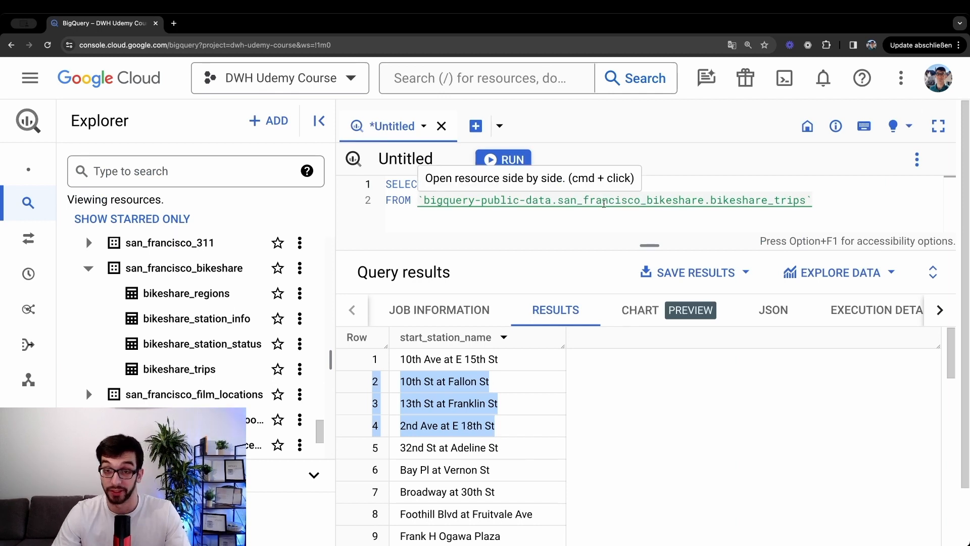
double_click(451, 183)
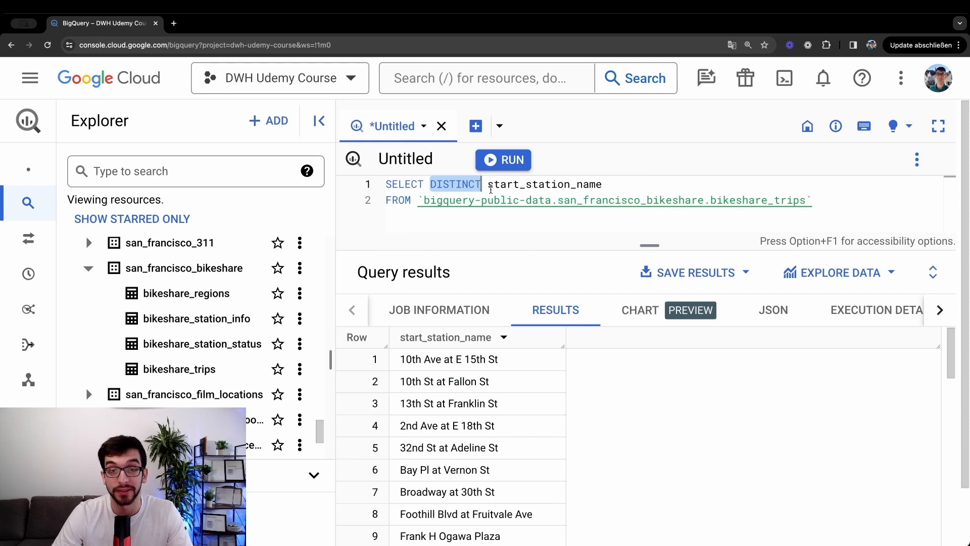
left_click_drag(489, 189, 605, 190)
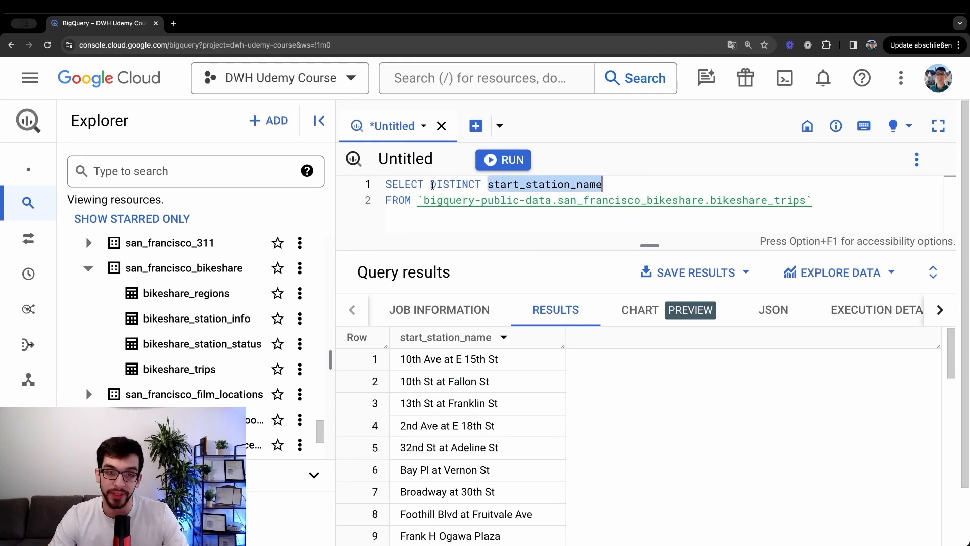
left_click_drag(432, 185, 384, 188)
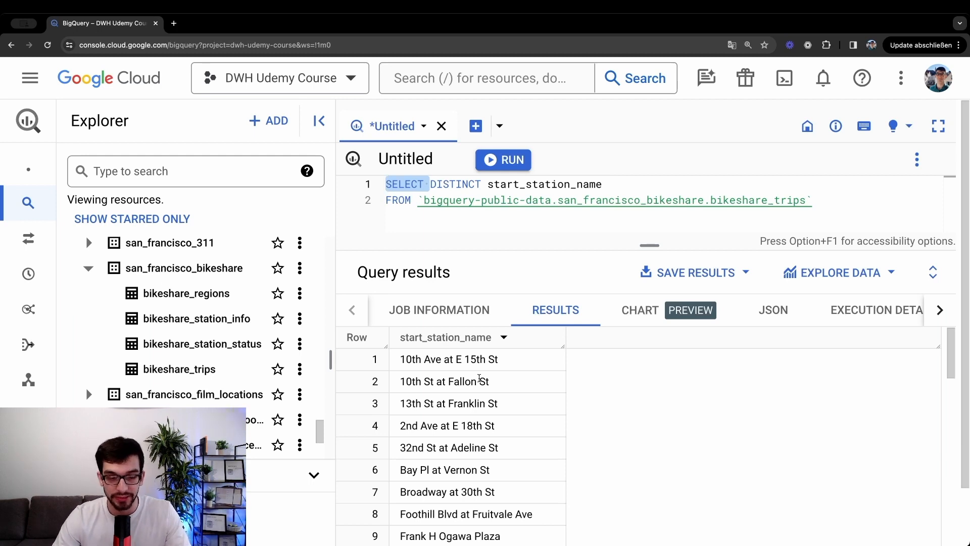
Remove the DISTINCT keyword and its extra space from the SELECT line.
double_click(607, 181)
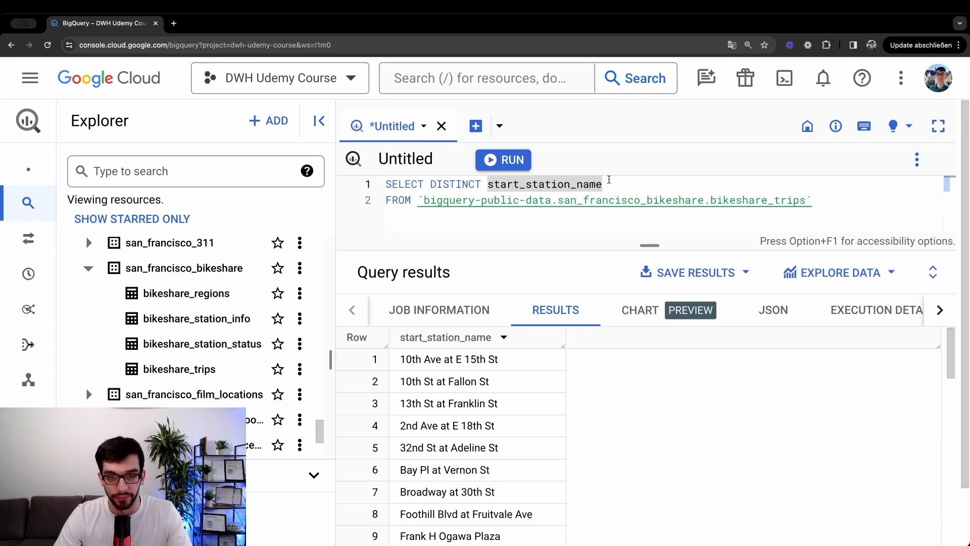
double_click(471, 184)
key("BackSpace")
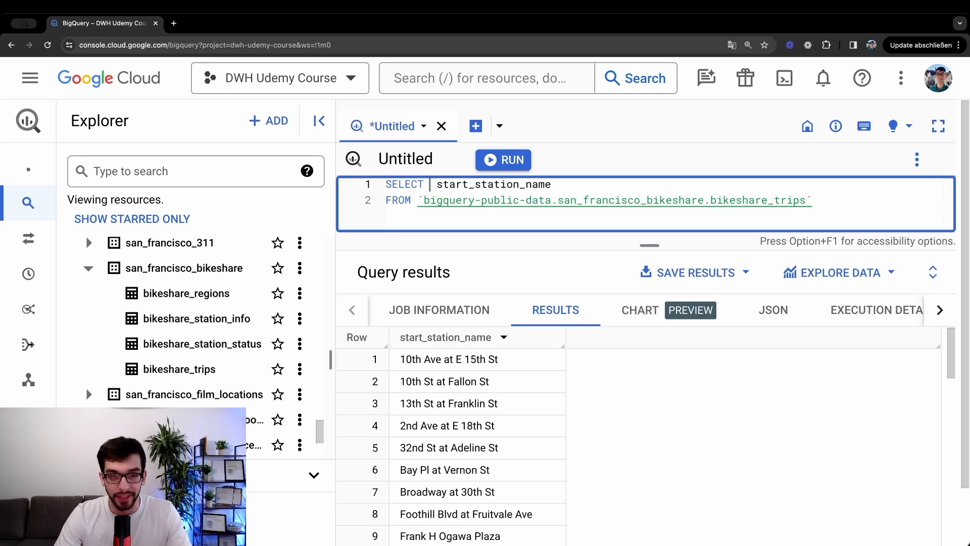
key("BackSpace")
Add end_station_name after start_station_name, separated by a comma, and run the whole query.
left_click(570, 189)
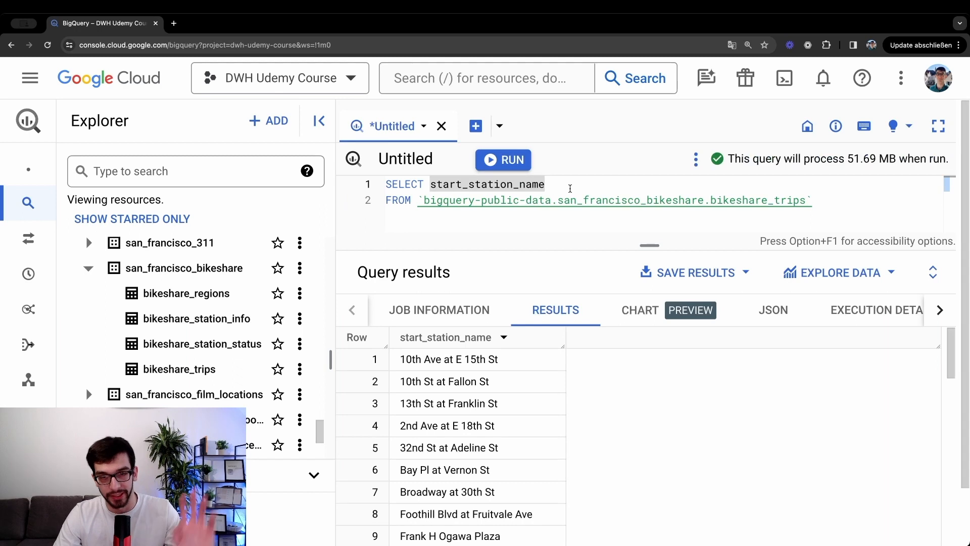
type(", ")
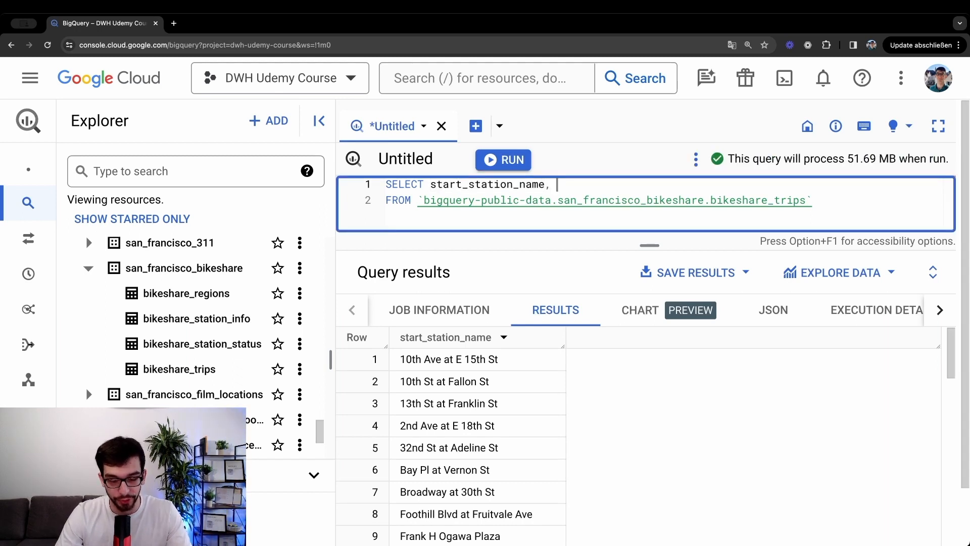
type("end_statio")
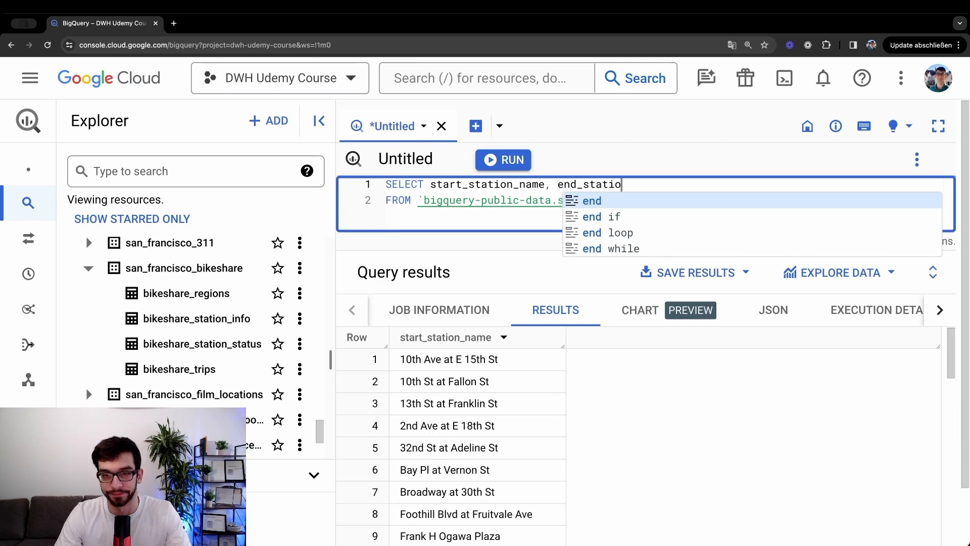
type("n_name")
key("Escape")
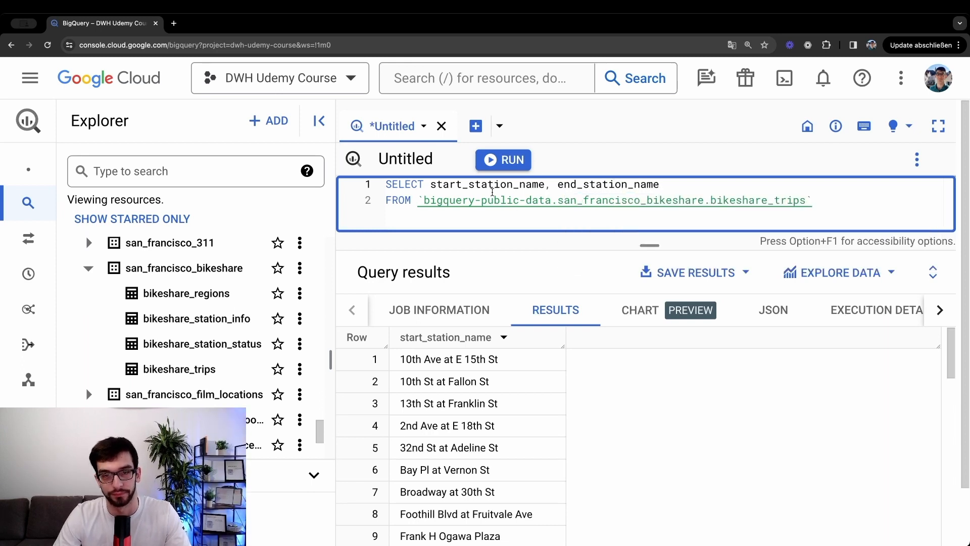
key("super+a")
key("super+Return")
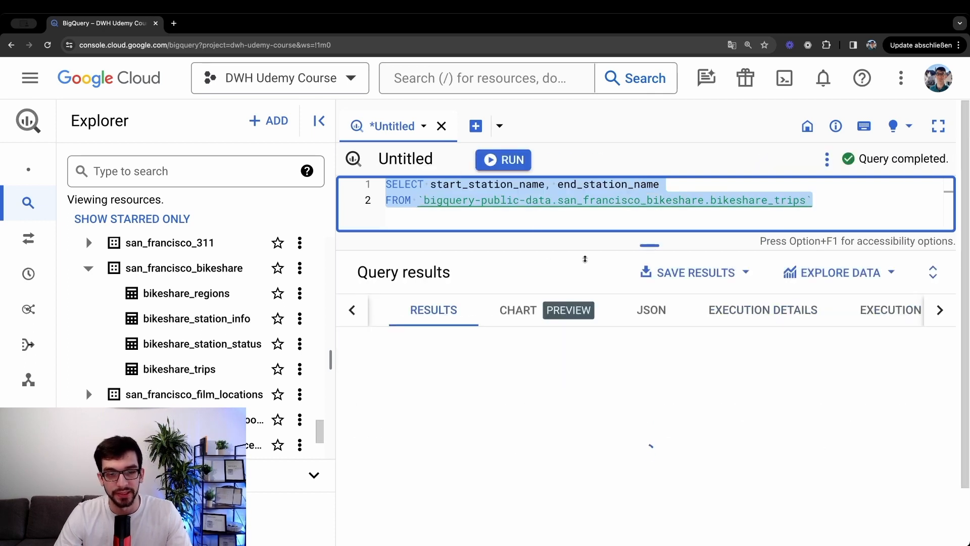
Highlight the start_station_name and end_station_name headers and both station values in the first result row.
double_click(426, 336)
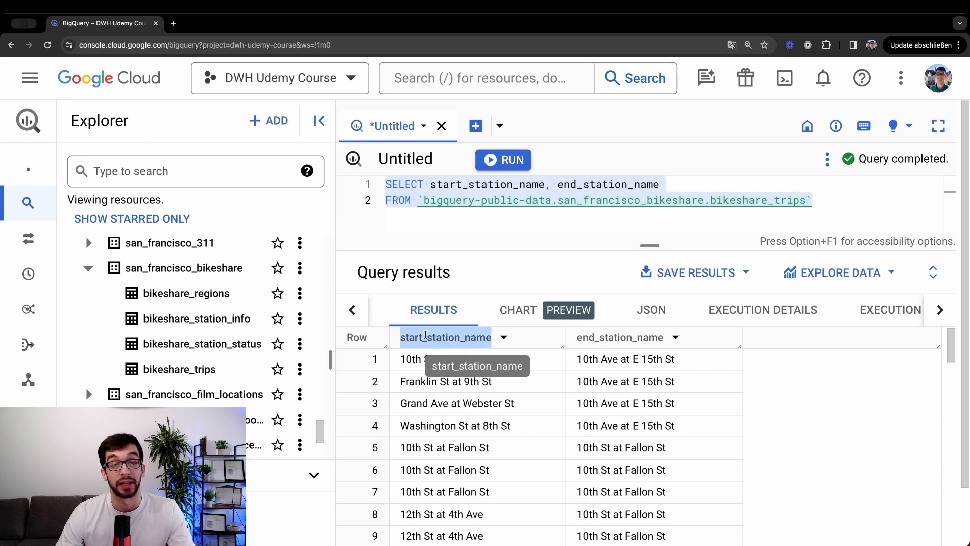
double_click(624, 336)
left_click(677, 363)
left_click_drag(679, 360, 402, 360)
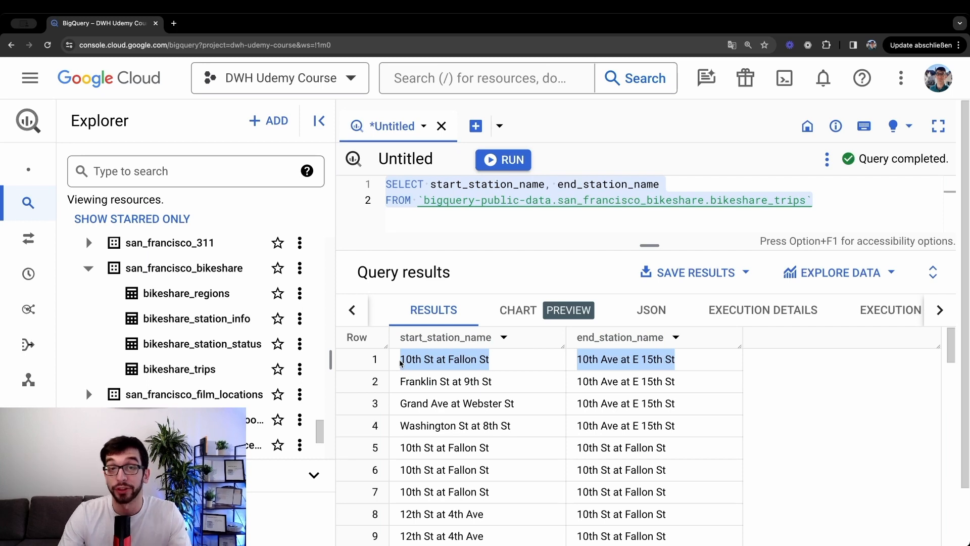
left_click(496, 363)
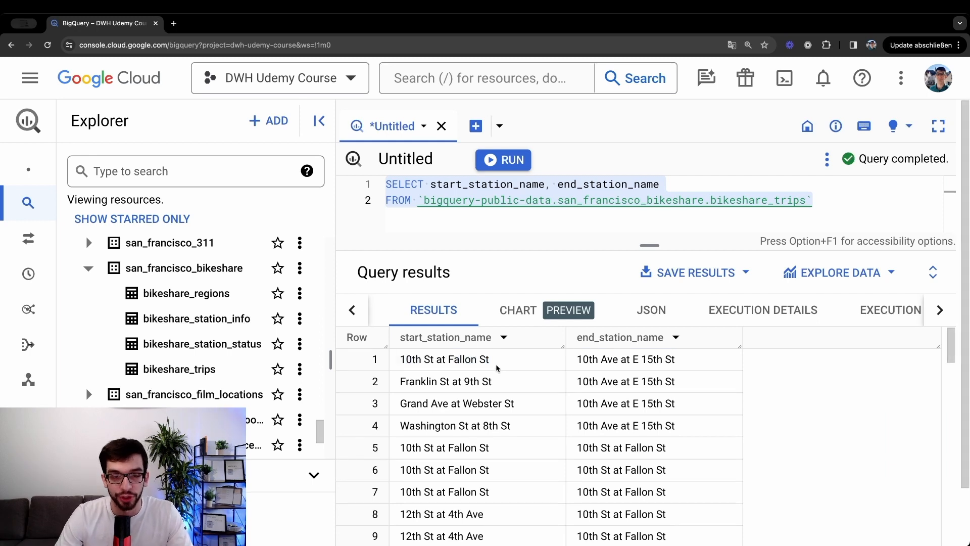
Highlight the start and end station values in result rows 1 and 5, and examine the following rows for repeated station pairs.
left_click_drag(496, 364, 422, 363)
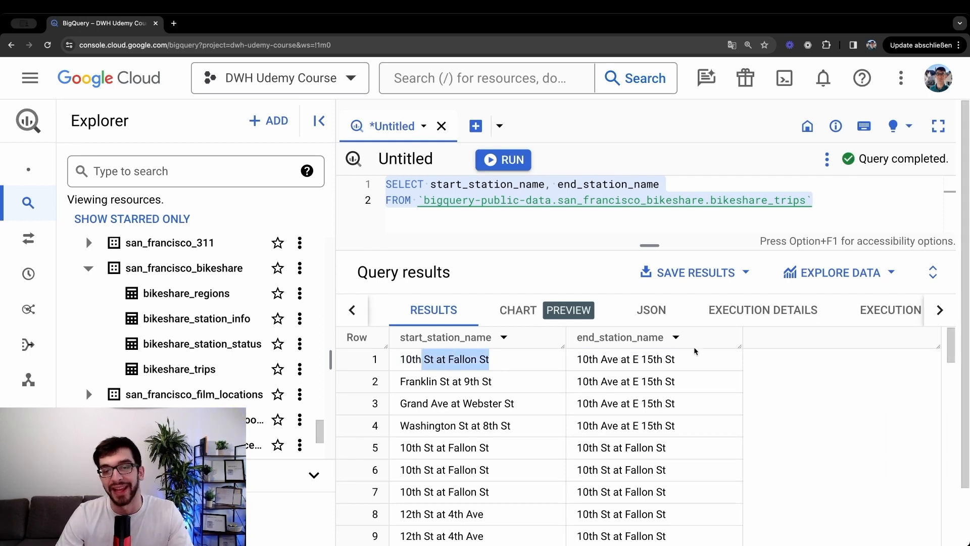
left_click_drag(688, 354, 576, 360)
scroll(589, 446, "down", 2)
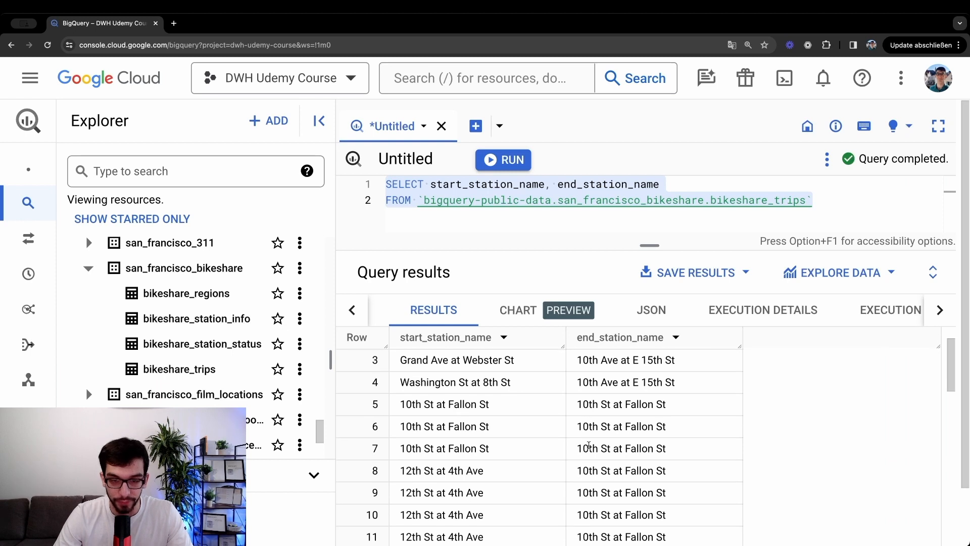
left_click_drag(487, 407, 410, 406)
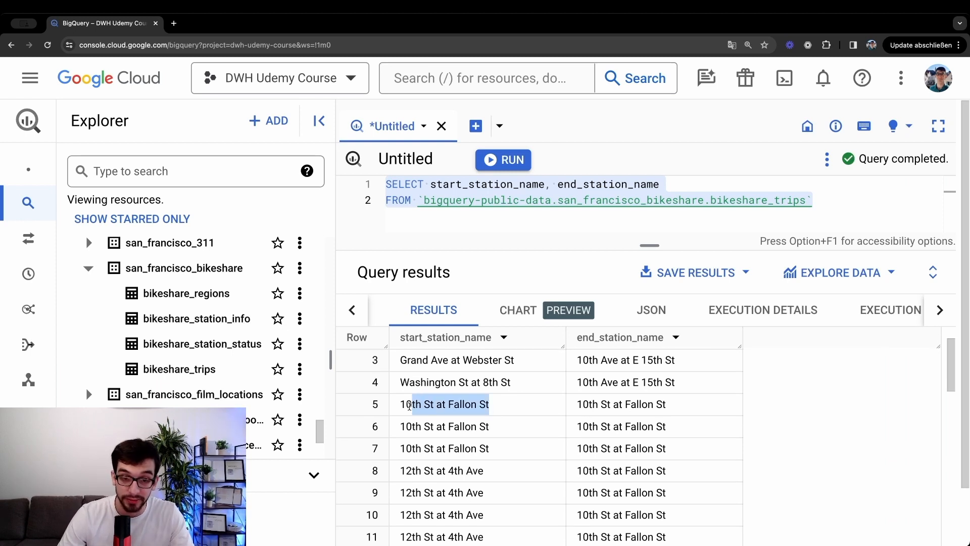
left_click_drag(669, 408, 587, 411)
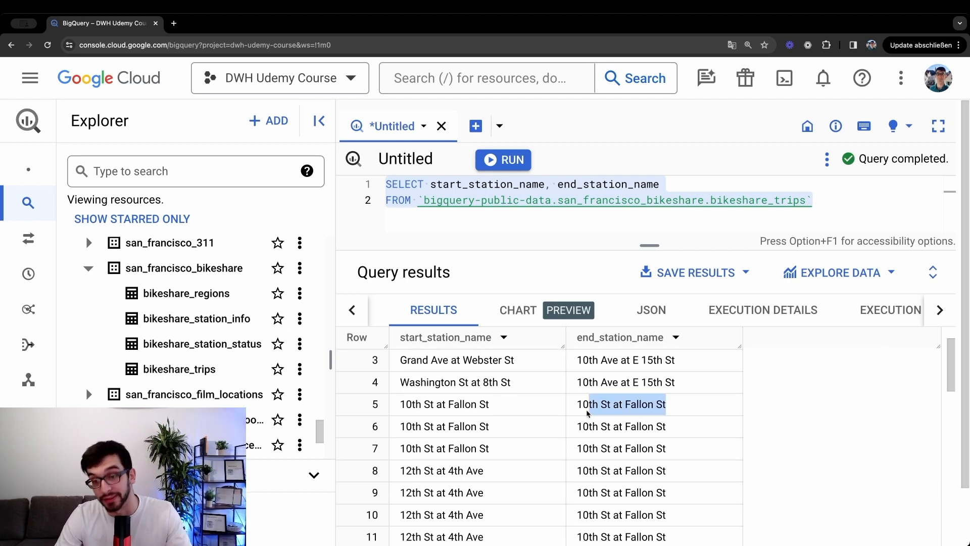
scroll(589, 420, "down", 10)
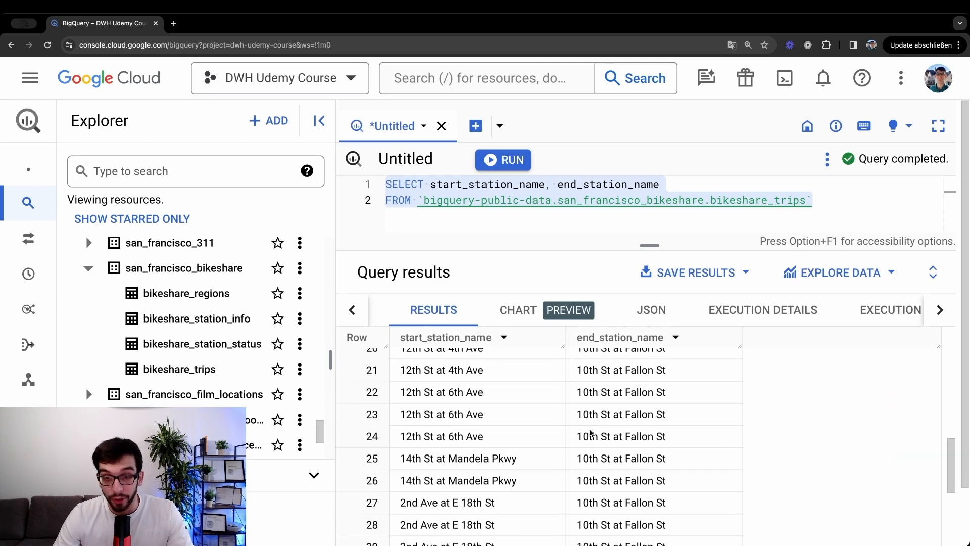
scroll(589, 429, "down", 2)
scroll(589, 429, "up", 9)
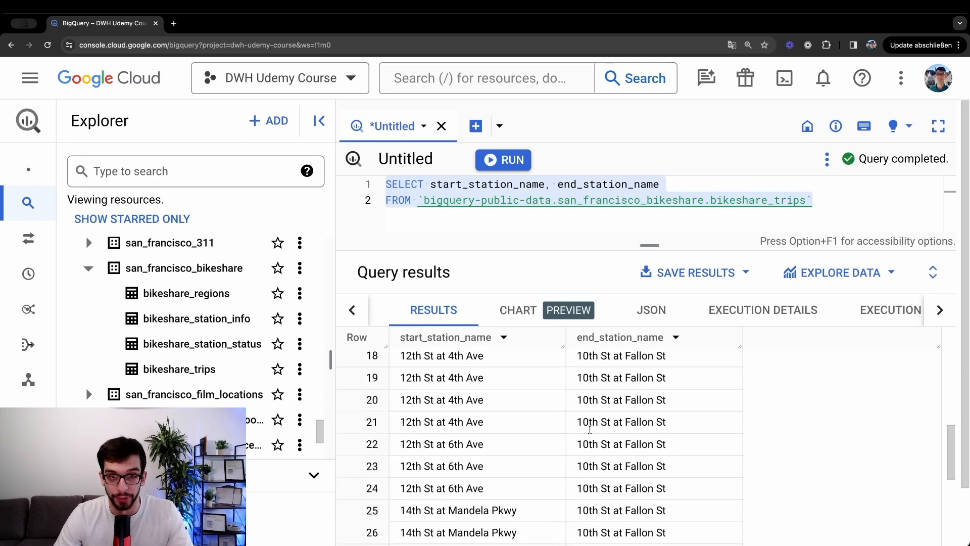
Add the DISTINCT keyword before start_station_name in the SELECT line and run the whole query.
left_click(433, 185)
type("DISNTI")
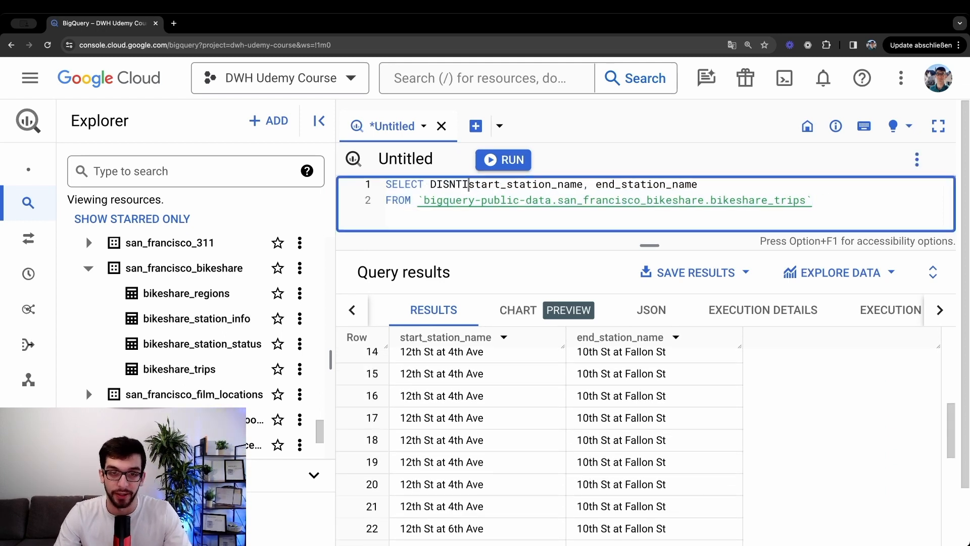
key("BackSpace")
key("BackSpace")
type("TINCT")
key("super+a")
key("super+Return")
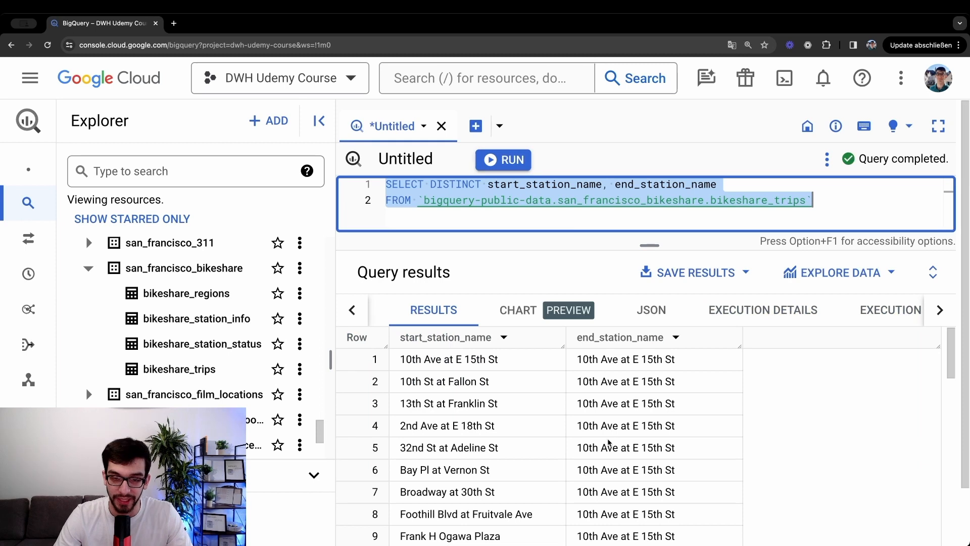
Highlight the end_station_name and start_station_name headers and both station values in the first distinct result row.
double_click(622, 339)
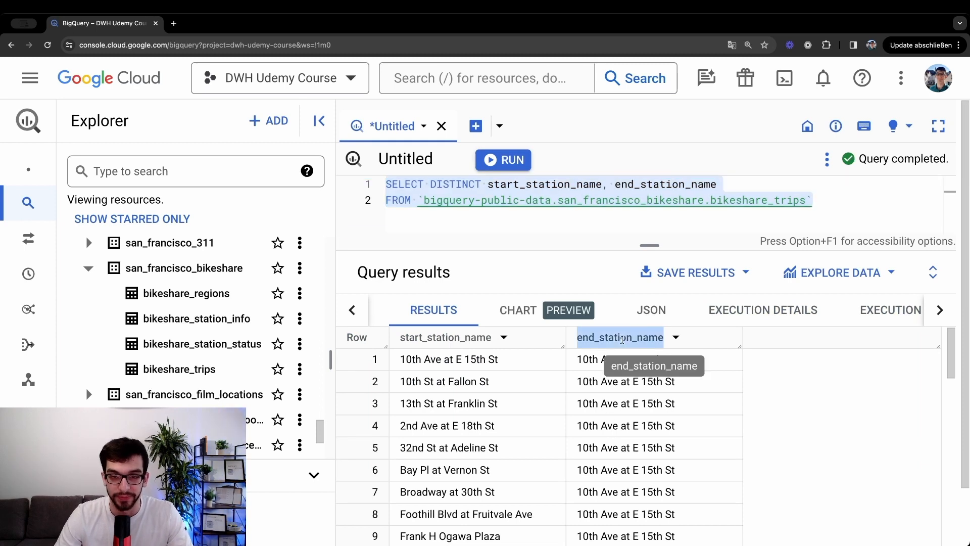
left_click_drag(579, 359, 623, 361)
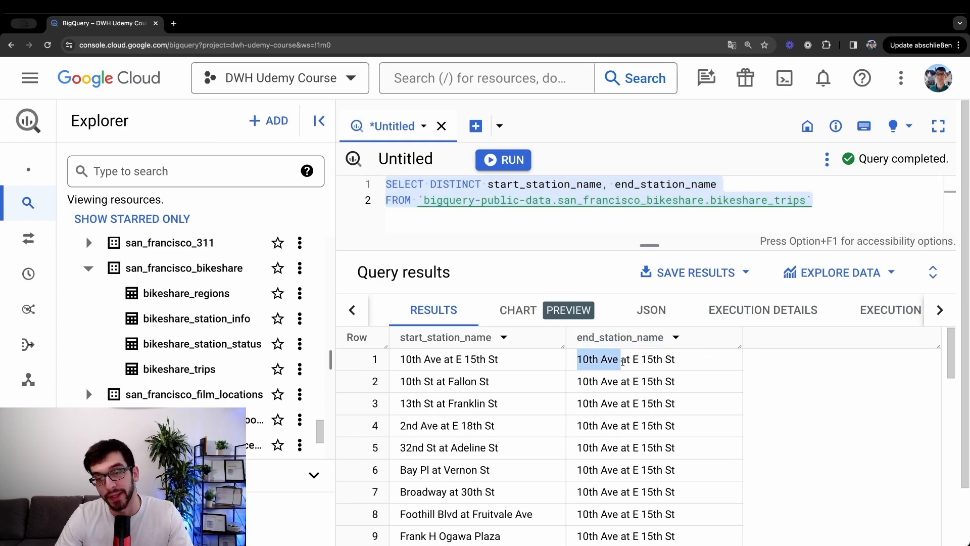
left_click_drag(500, 360, 433, 360)
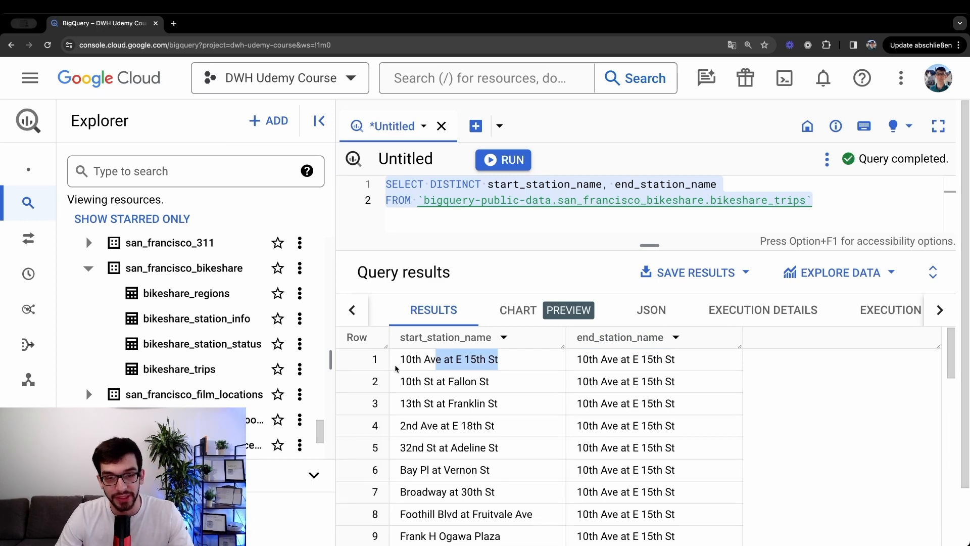
left_click_drag(396, 364, 411, 364)
left_click(429, 337)
double_click(429, 337)
left_click(402, 355)
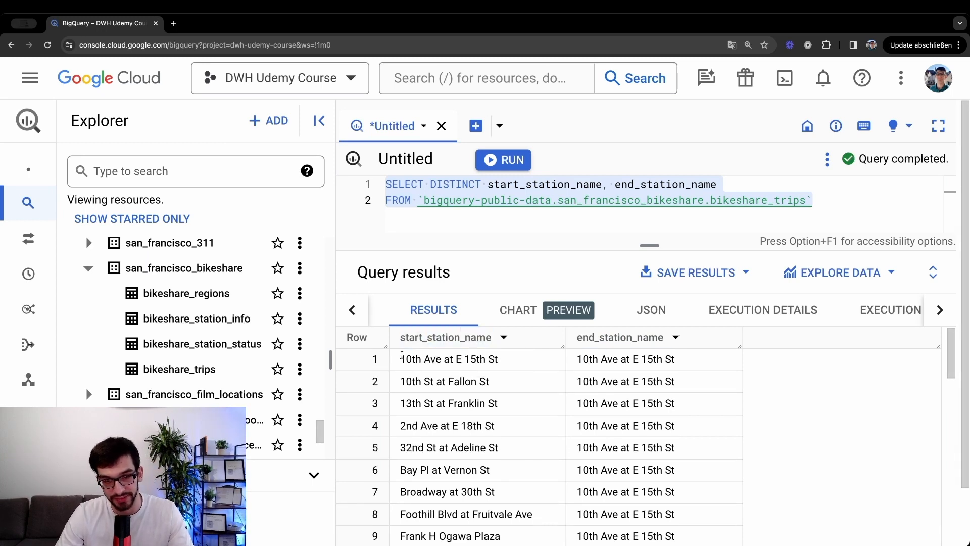
left_click_drag(584, 359, 705, 365)
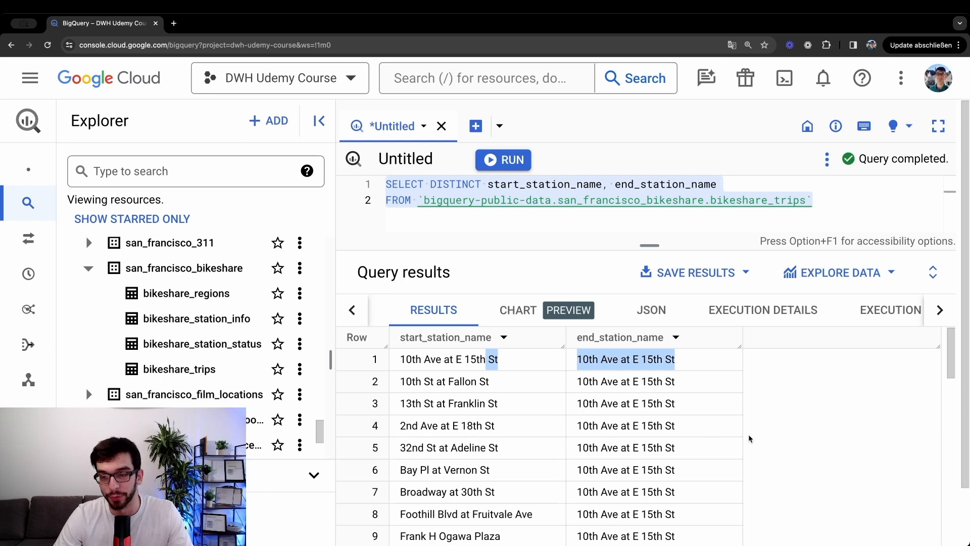
Check the total number of distinct station pairs below the results and return to the first row.
scroll(775, 407, "down", 3)
scroll(775, 407, "down", 15)
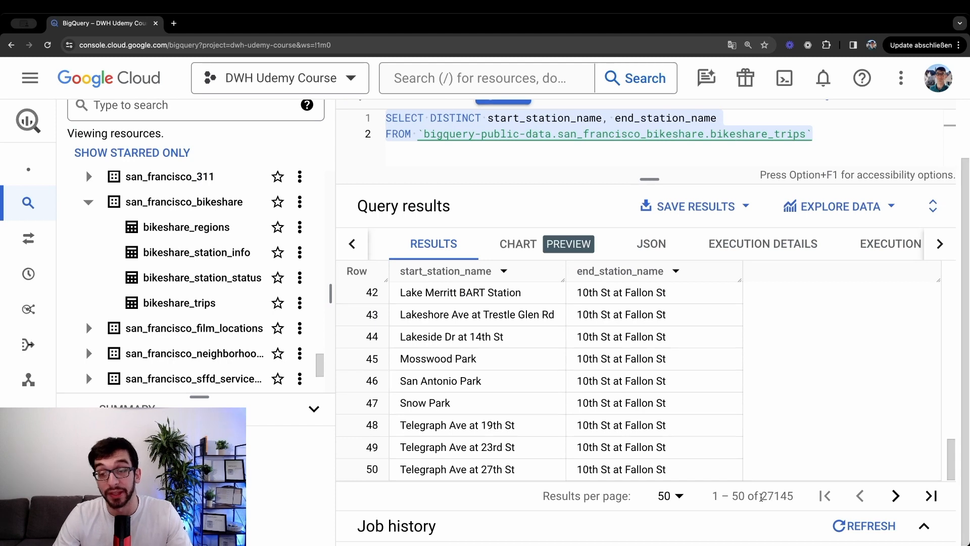
left_click_drag(762, 497, 775, 497)
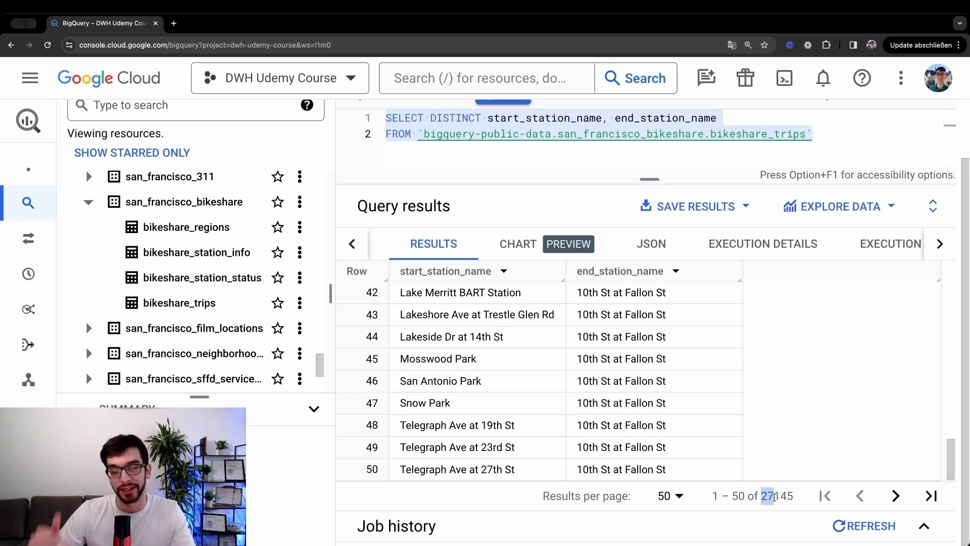
scroll(641, 313, "up", 15)
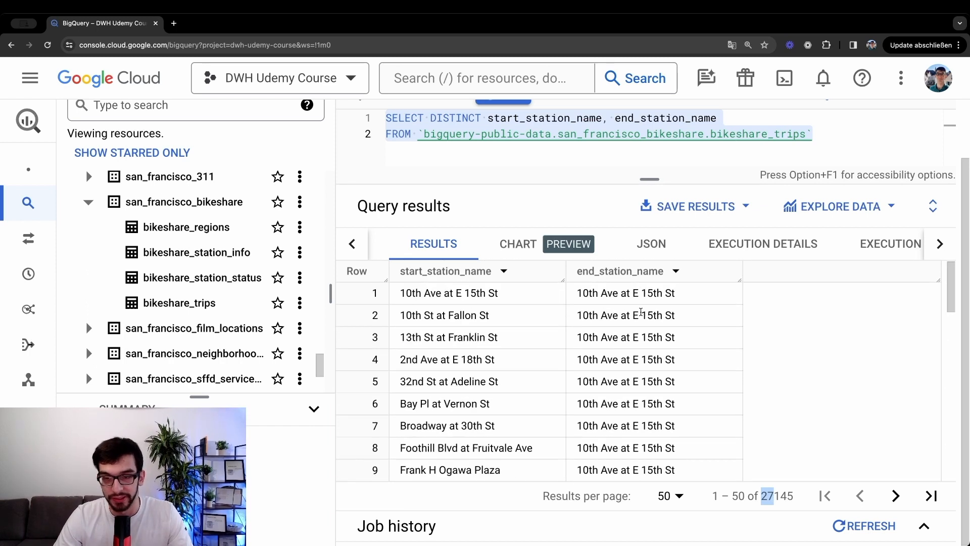
Highlight station values in several result rows and examine how start and end stations combine across the first page.
left_click_drag(407, 315, 432, 359)
left_click_drag(608, 337, 664, 383)
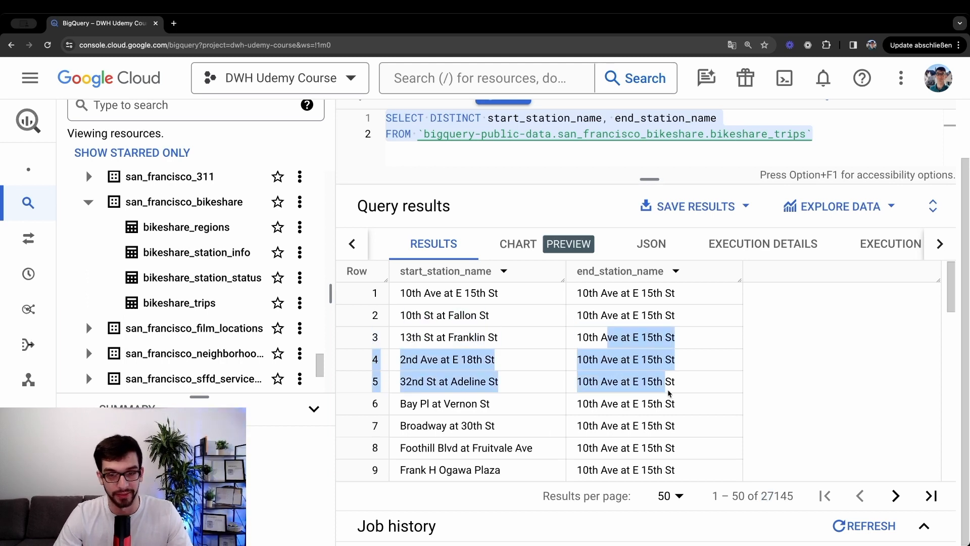
scroll(651, 400, "down", 4)
left_click_drag(584, 335, 653, 379)
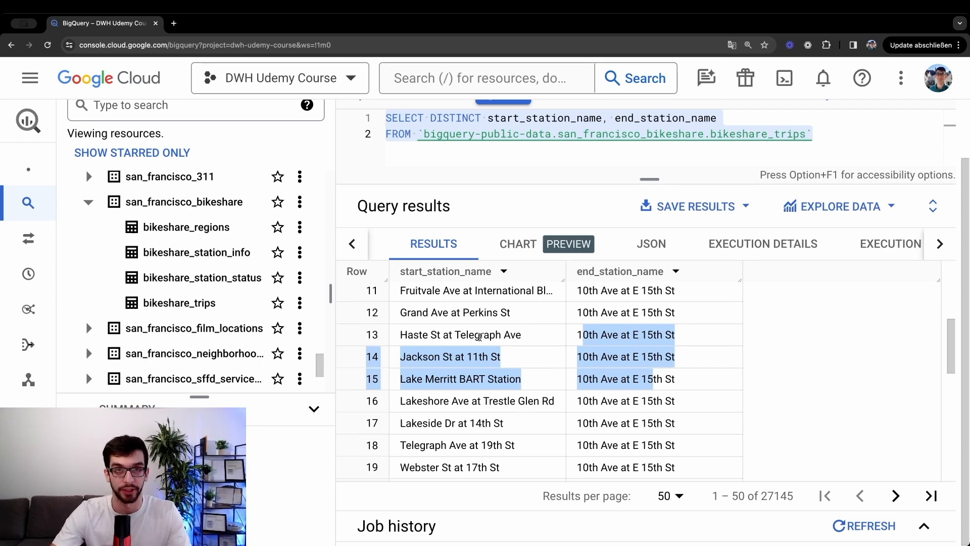
scroll(476, 356, "down", 5)
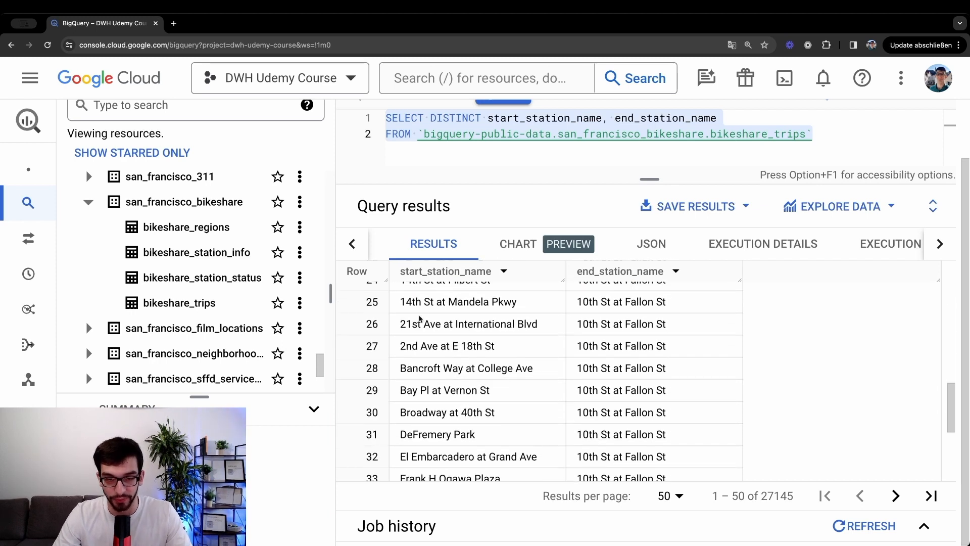
scroll(403, 380, "down", 3)
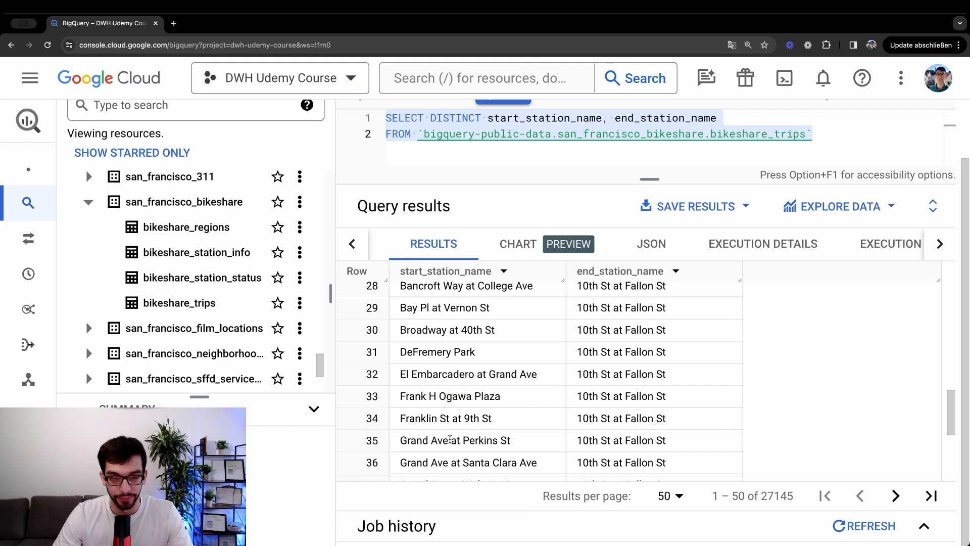
scroll(420, 431, "down", 2)
scroll(455, 432, "down", 3)
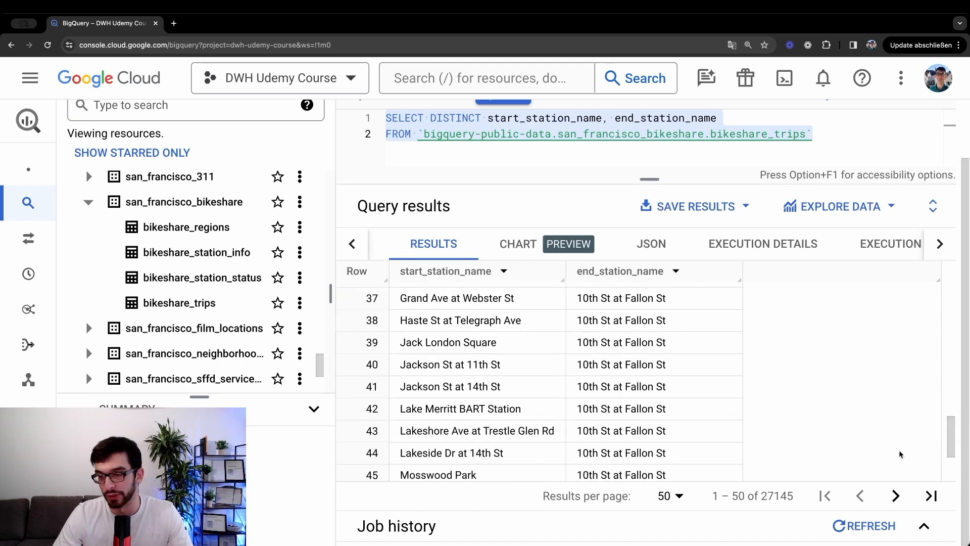
Go to the last page of the query results and examine its start and end station combinations.
left_click(931, 495)
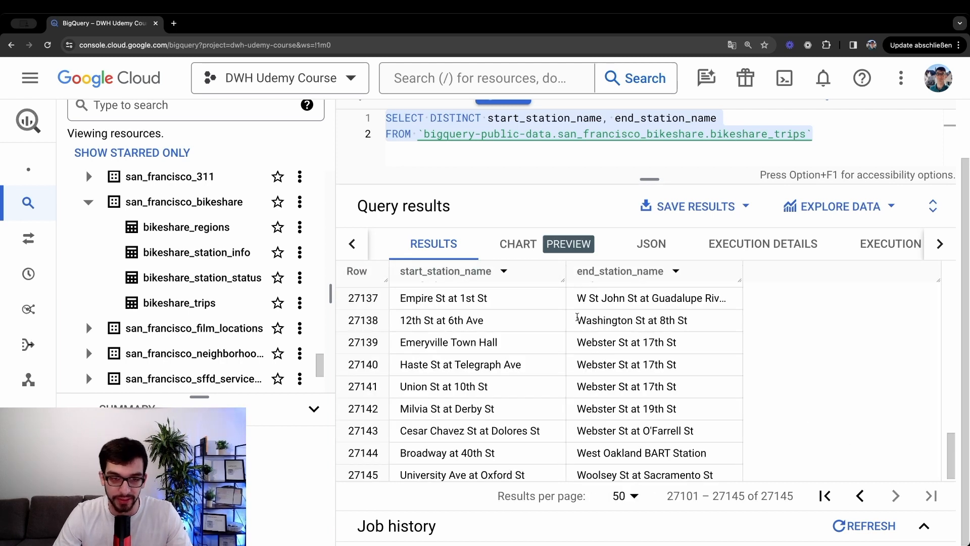
scroll(577, 316, "up", 10)
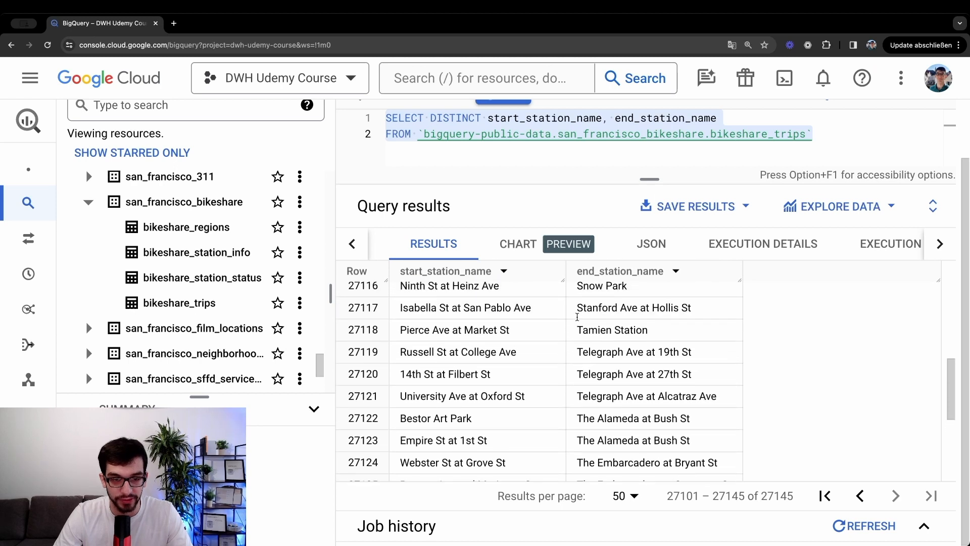
scroll(559, 385, "up", 7)
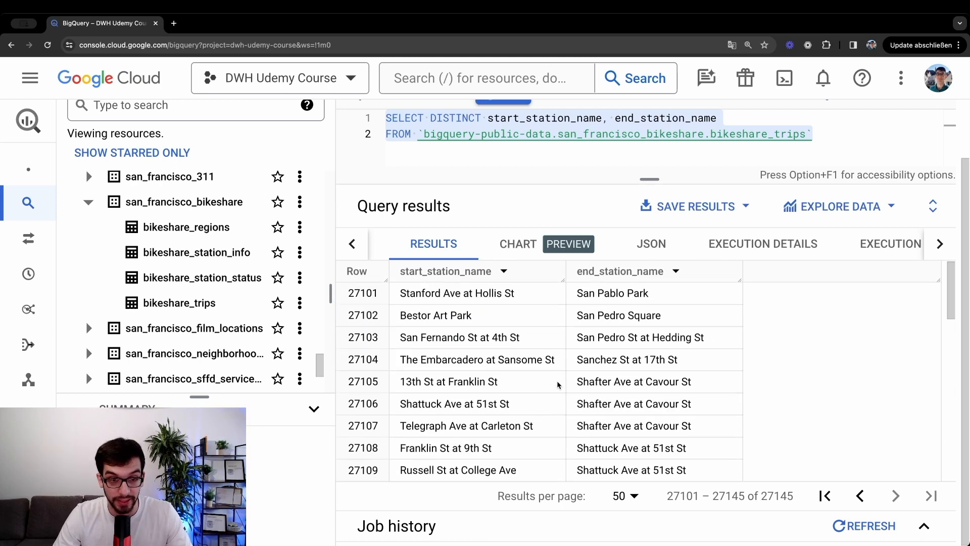
scroll(559, 385, "down", 1)
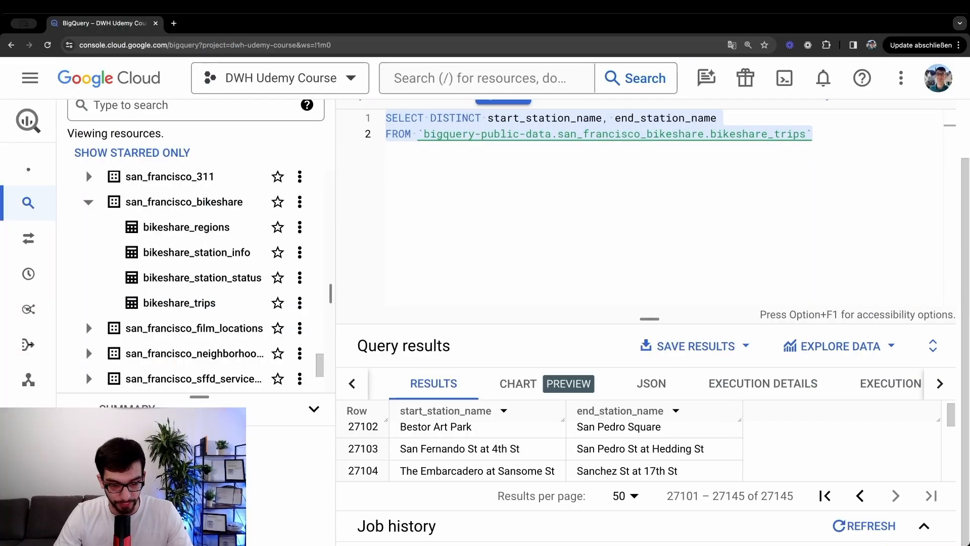
Replace DISTINCT and both column names with * in the SELECT line, run the query, and enlarge the results area.
scroll(524, 179, "up", 3)
left_click_drag(732, 183, 429, 183)
key("BackSpace")
type("*")
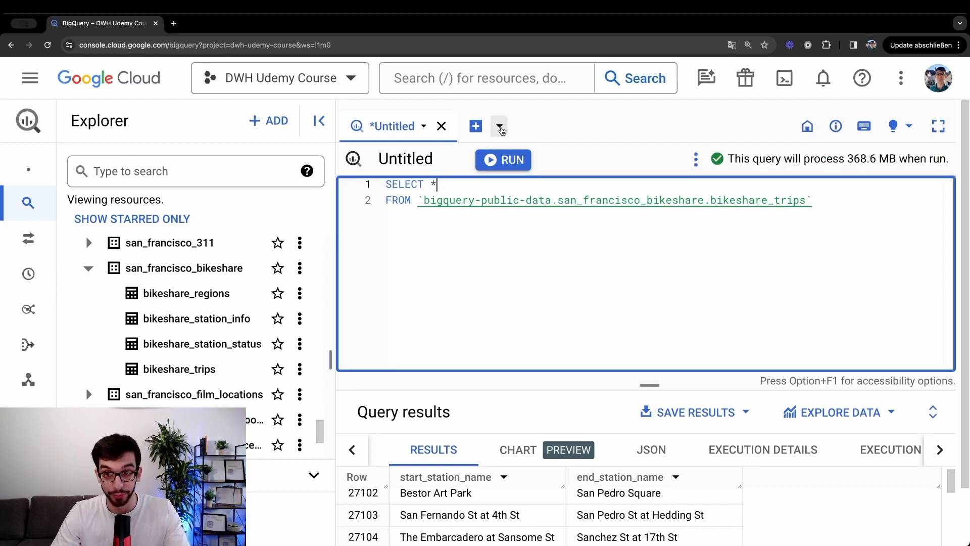
left_click(503, 158)
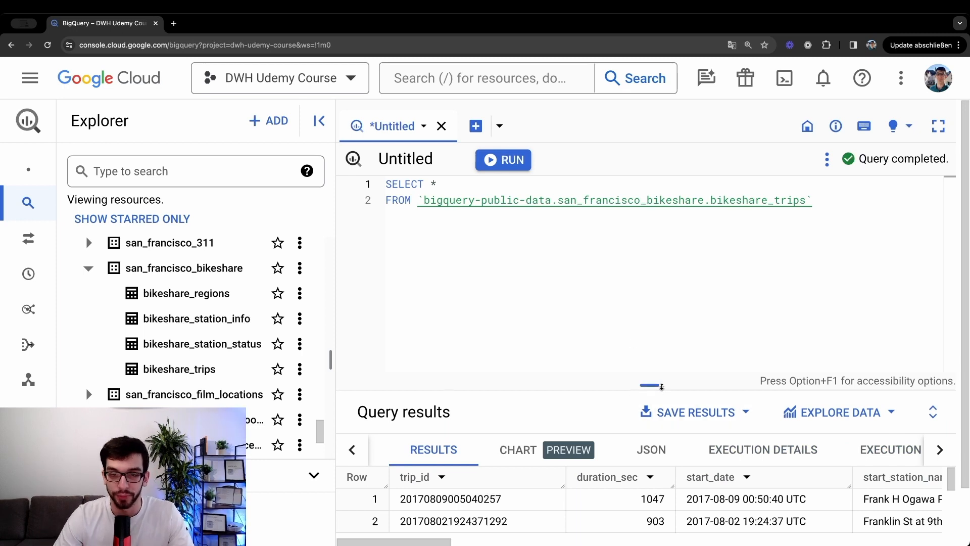
left_click_drag(662, 387, 621, 279)
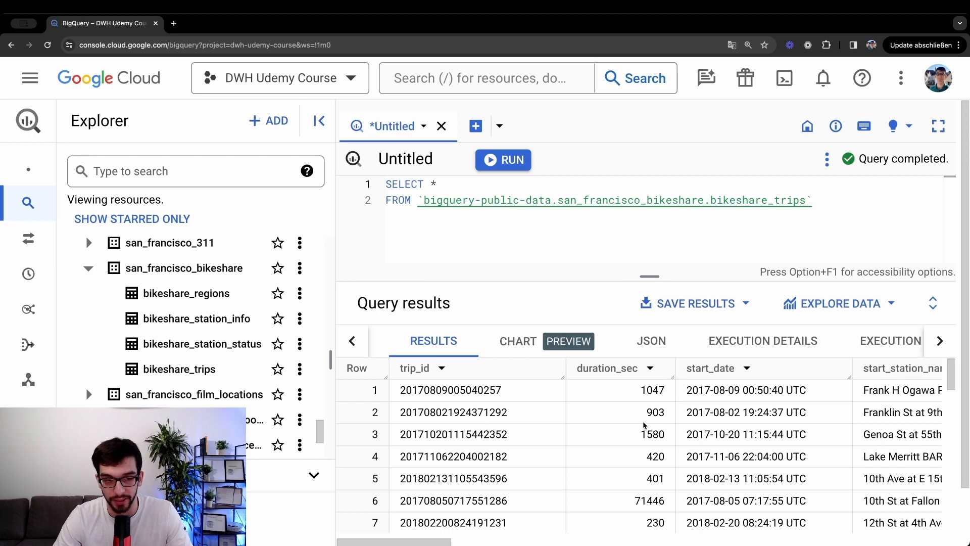
Open the bikeshare_trips table in a new tab and review all fields in its schema.
left_click(475, 126)
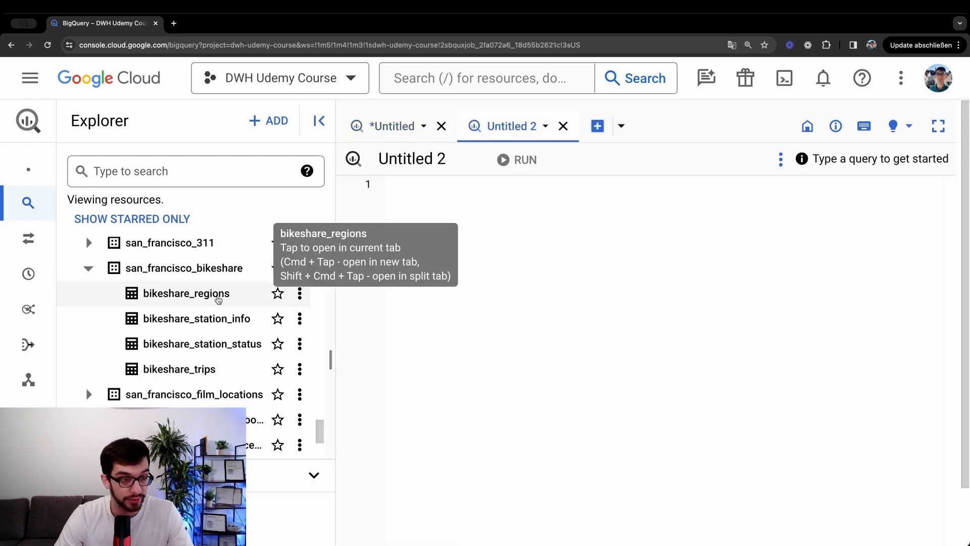
left_click(207, 369)
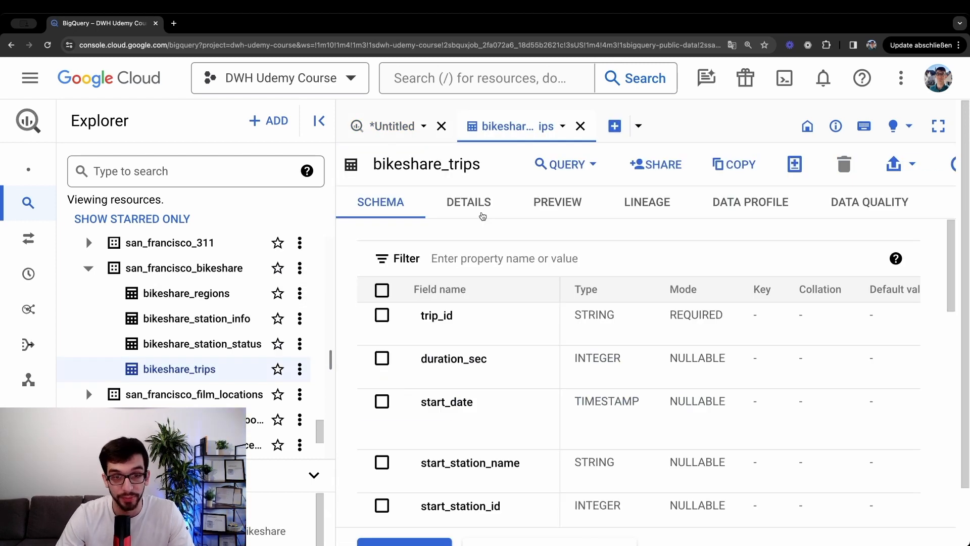
left_click(564, 207)
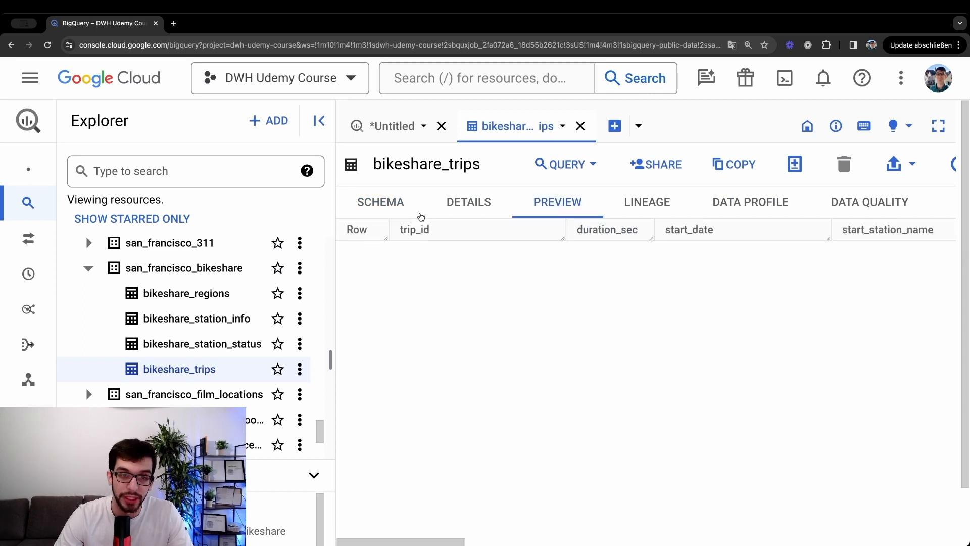
left_click(421, 215)
scroll(487, 343, "down", 10)
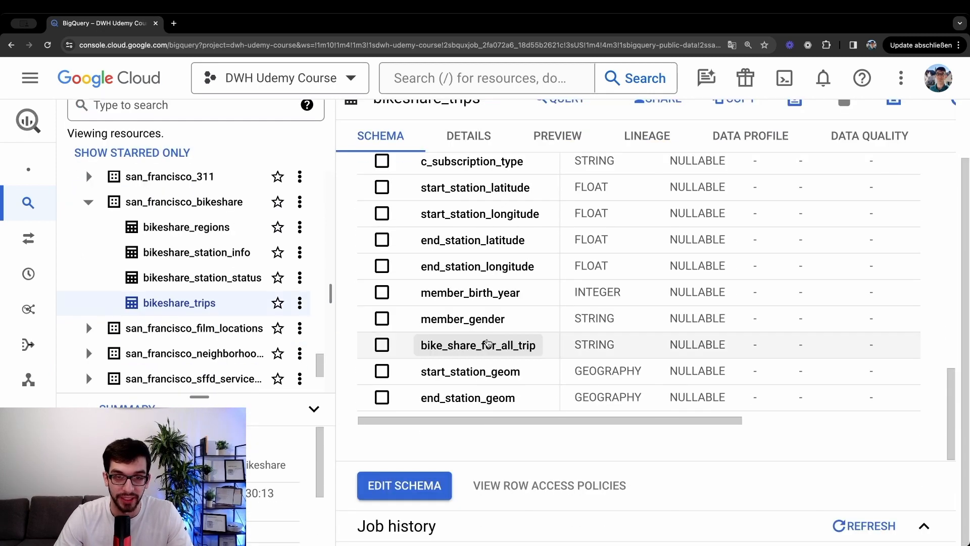
scroll(488, 343, "up", 10)
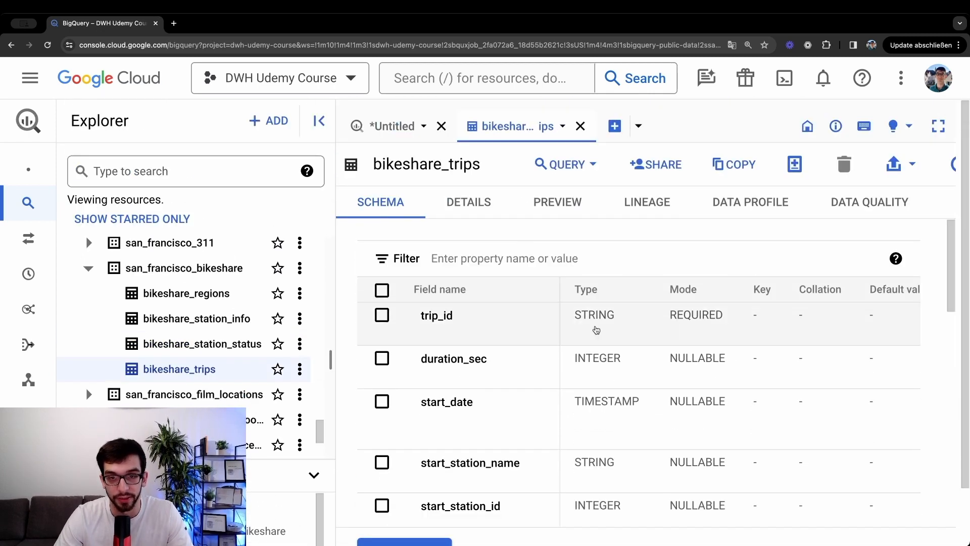
Preview the bikeshare_trips data and look across its columns up to the station coordinates and member details.
left_click(558, 202)
scroll(510, 354, "right", 5)
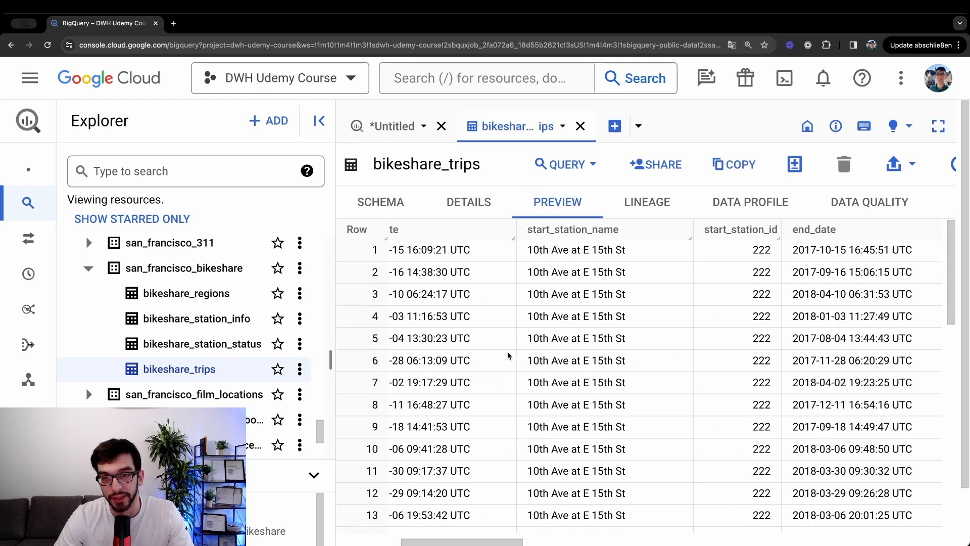
scroll(507, 355, "right", 10)
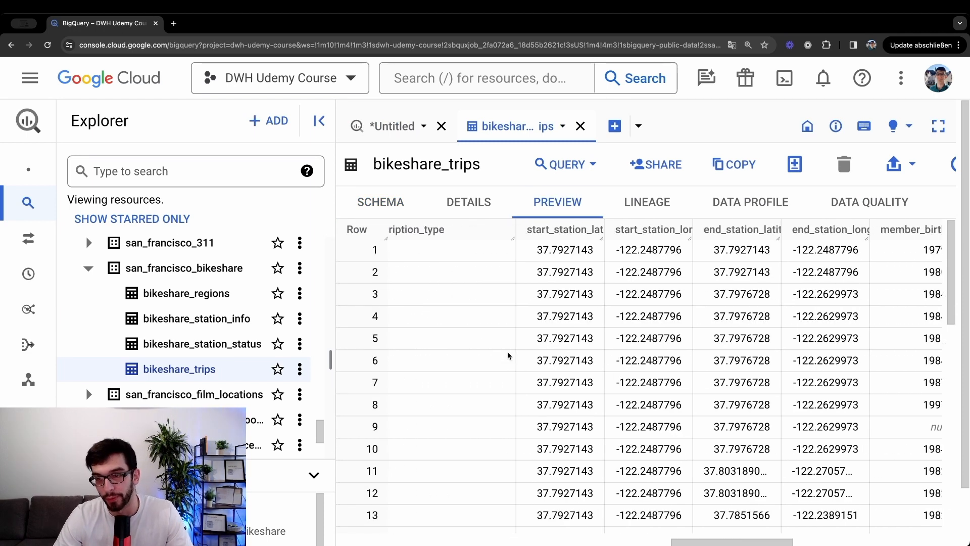
Look through the remaining bikeshare_trips preview columns, and compare them with the columns returned by the SELECT * query.
scroll(507, 355, "right", 10)
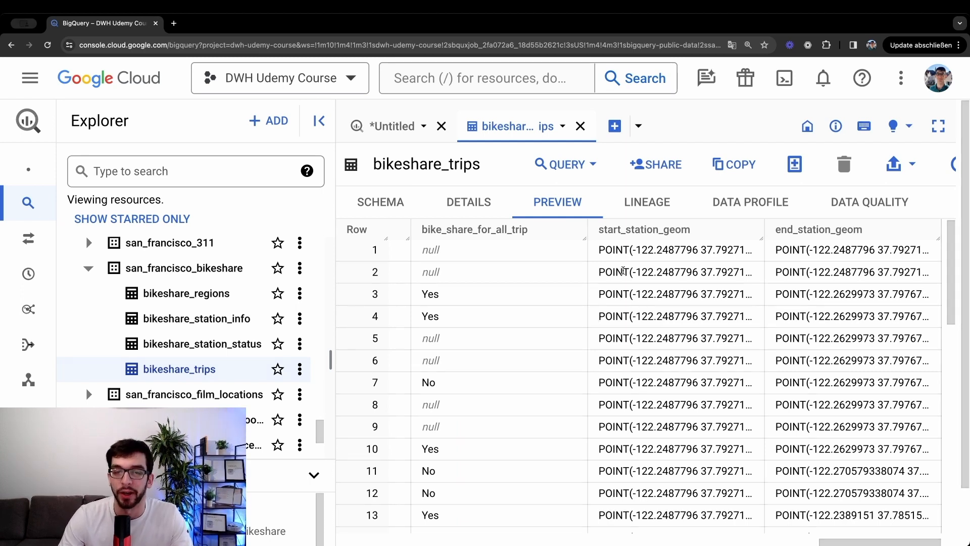
scroll(623, 272, "left", 5)
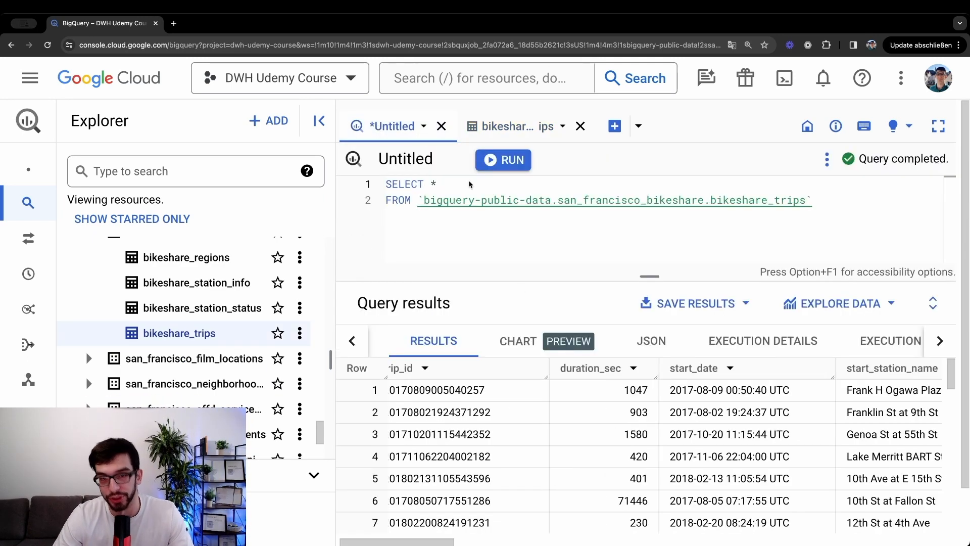
left_click(440, 184)
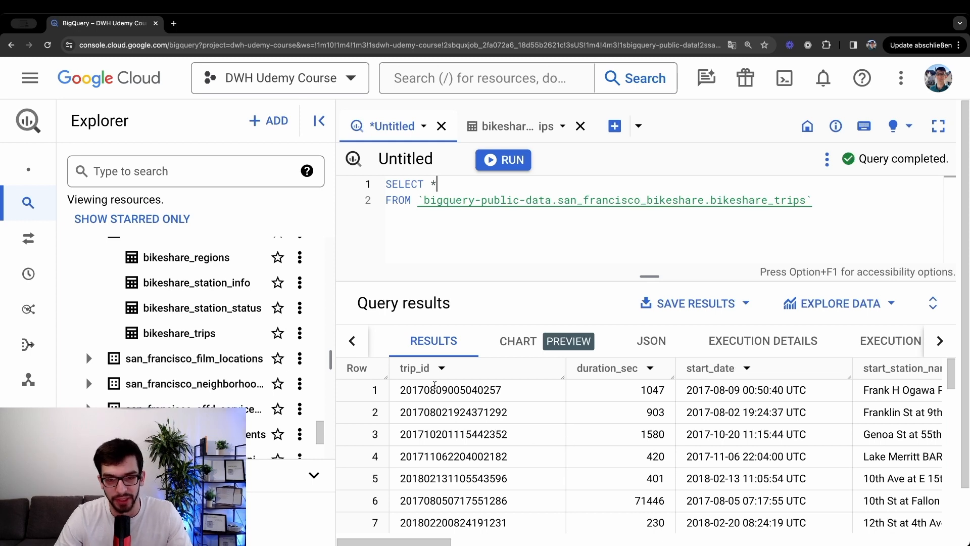
double_click(417, 377)
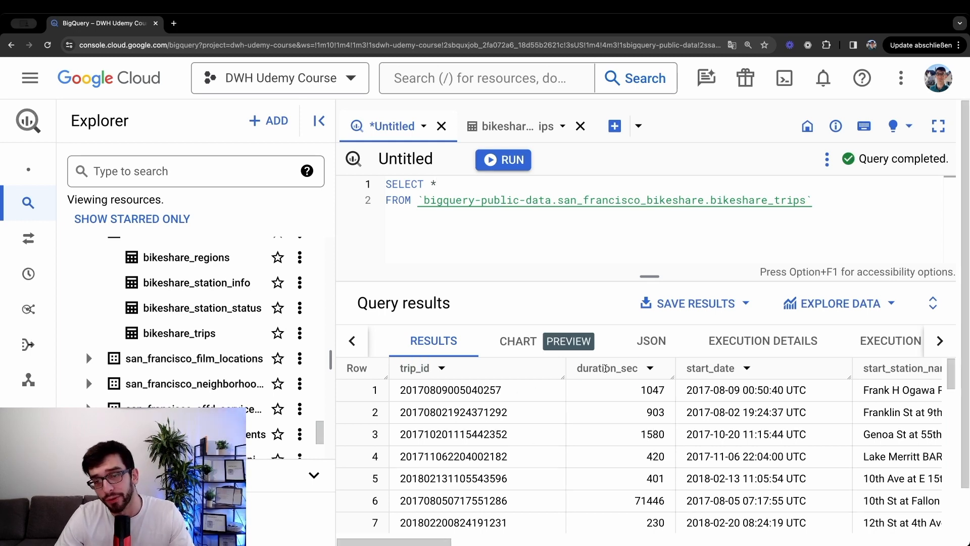
double_click(606, 375)
scroll(708, 434, "right", 3)
scroll(708, 436, "right", 6)
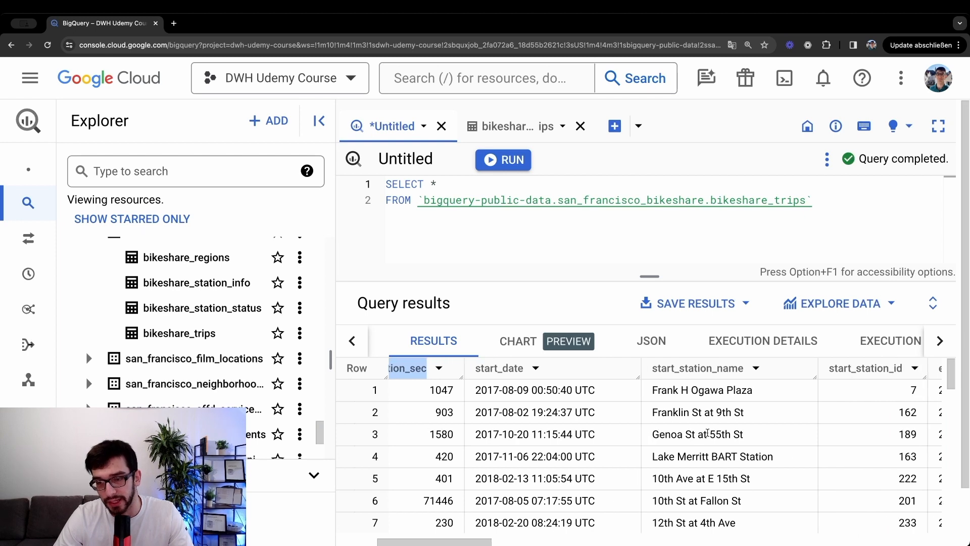
scroll(684, 452, "right", 6)
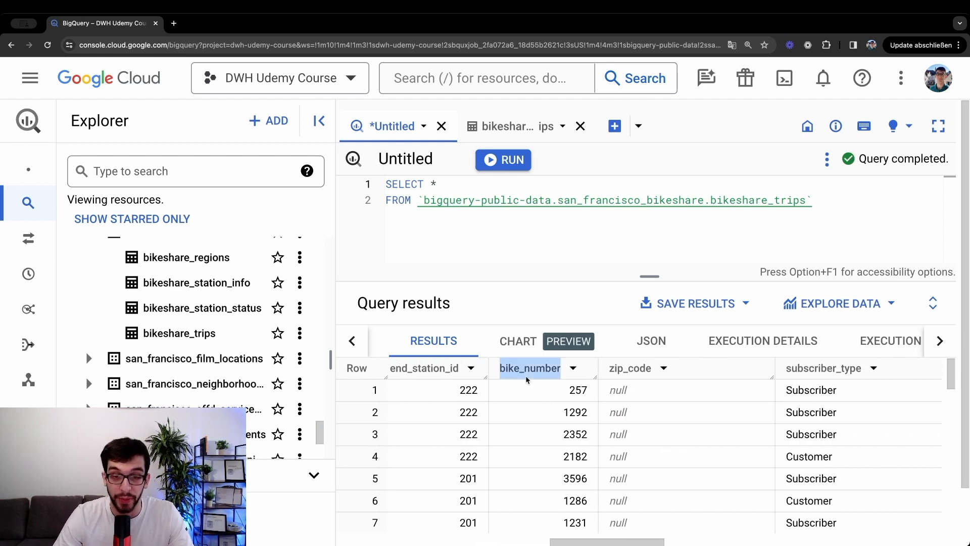
scroll(761, 412, "right", 6)
scroll(760, 412, "right", 8)
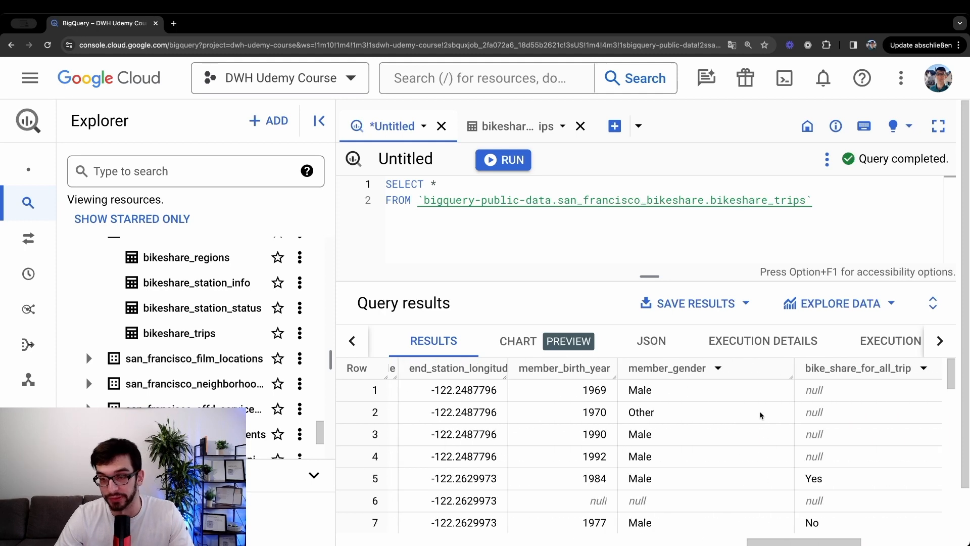
scroll(751, 413, "left", 20)
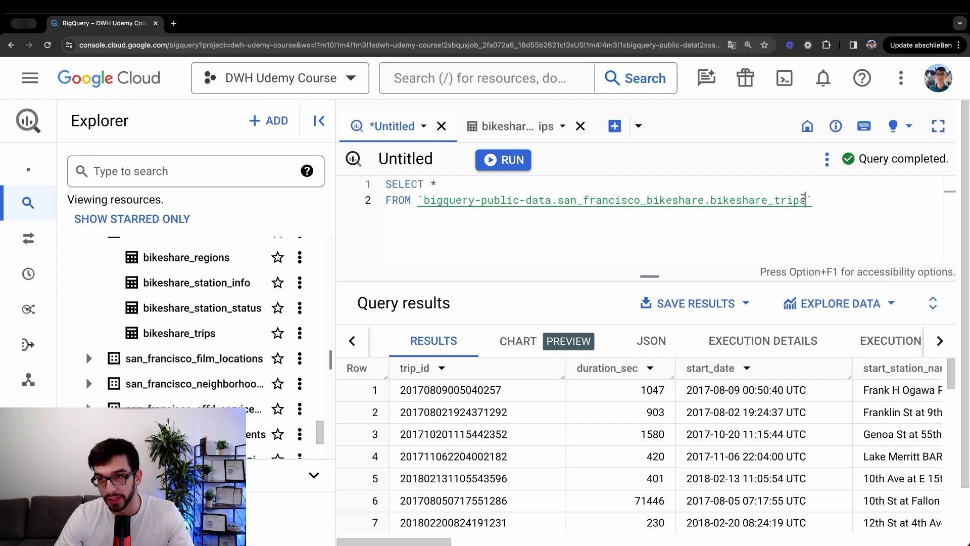
Change the table in the FROM line to bikeshare_station_info and run the whole query.
left_click(805, 200)
key("BackSpace")
key("BackSpace")
key("BackSpace")
key("BackSpace")
key("BackSpace")
type("station_i")
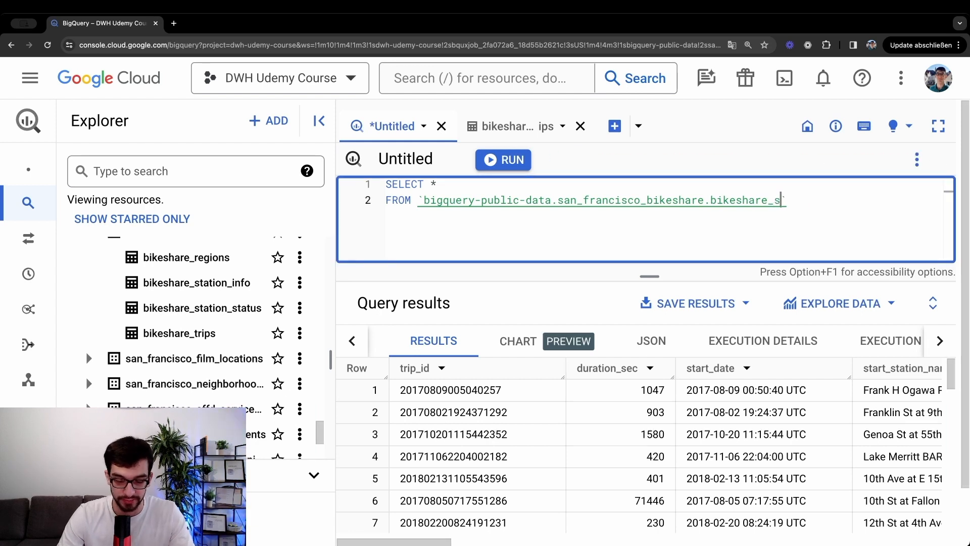
key("BackSpace")
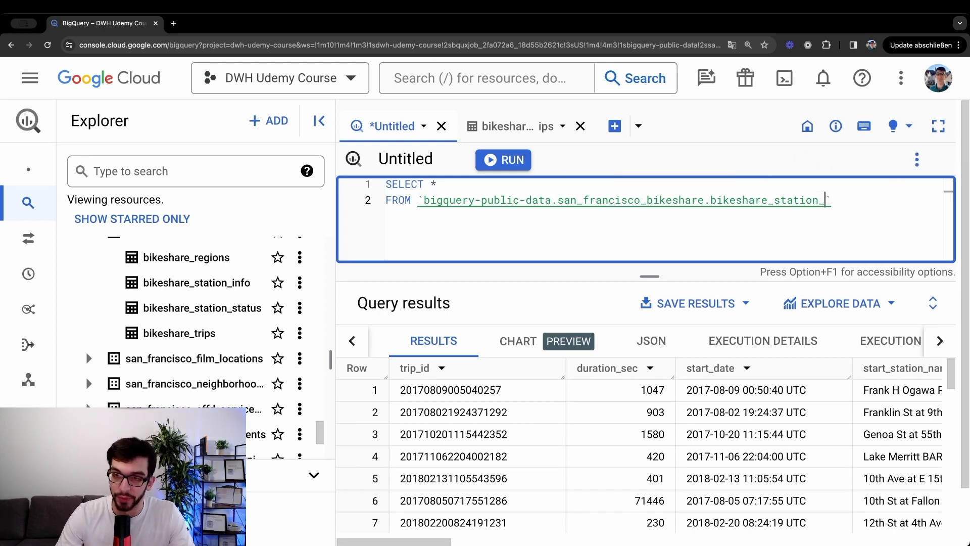
type("info")
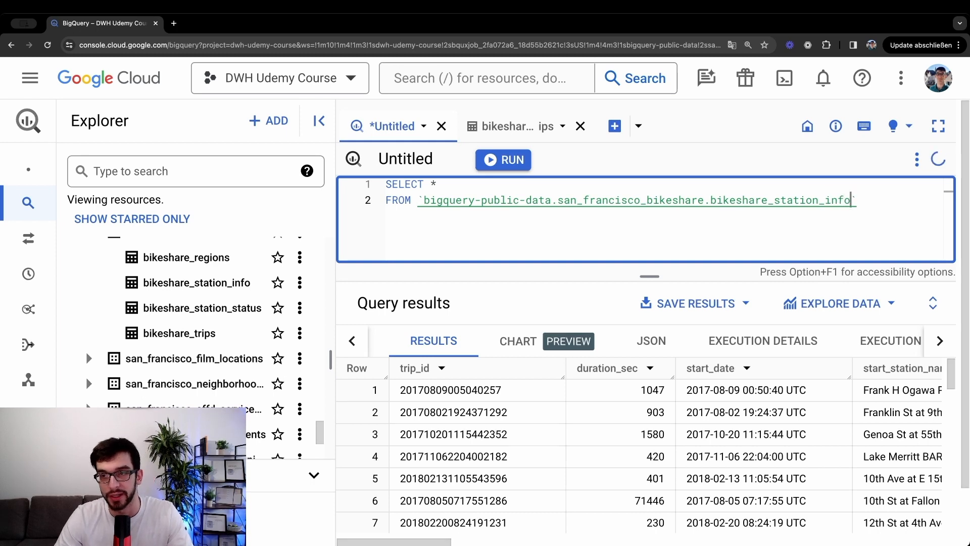
key("super+a")
key("super+Return")
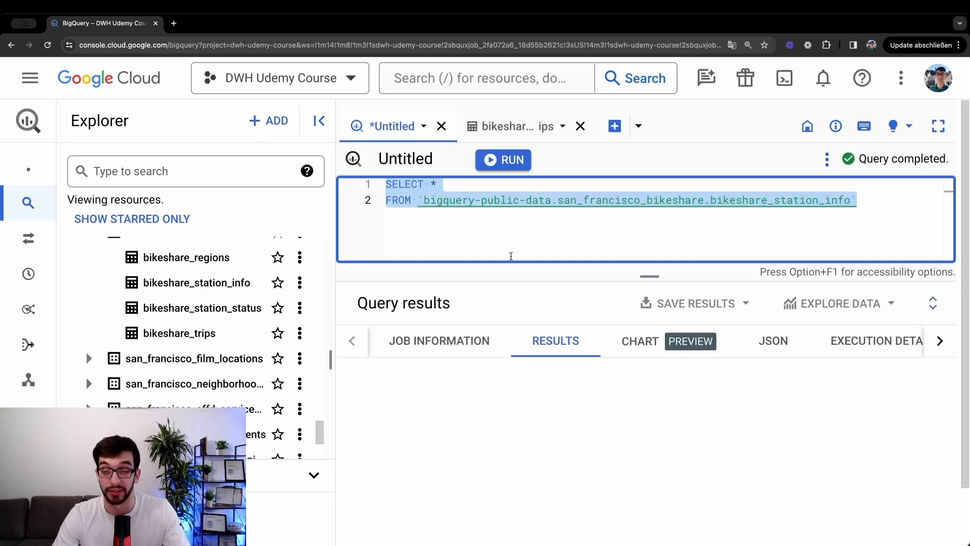
Examine the rows and columns of the station info results, including station_id, name and short_name.
scroll(565, 456, "right", 5)
scroll(565, 456, "down", 10)
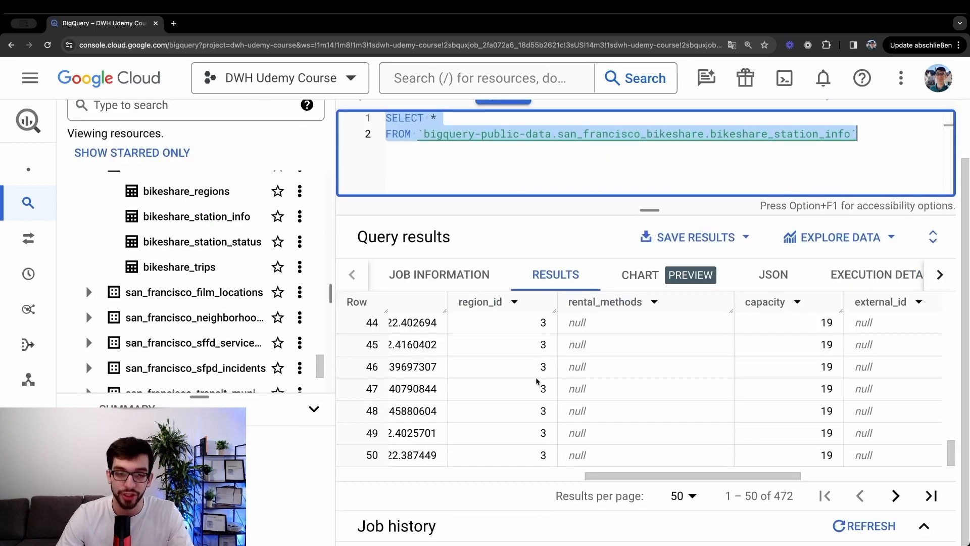
scroll(538, 383, "left", 5)
scroll(538, 383, "up", 10)
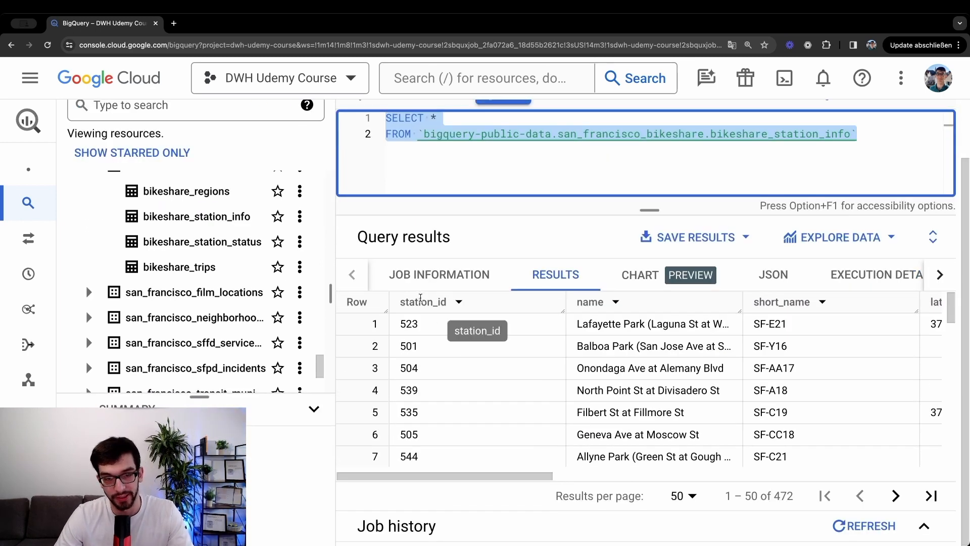
double_click(421, 302)
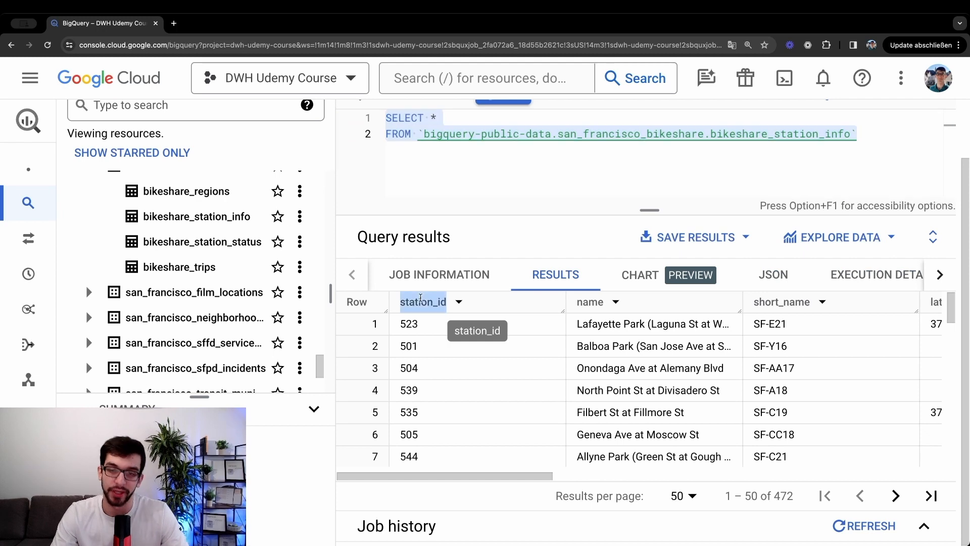
left_click(505, 335)
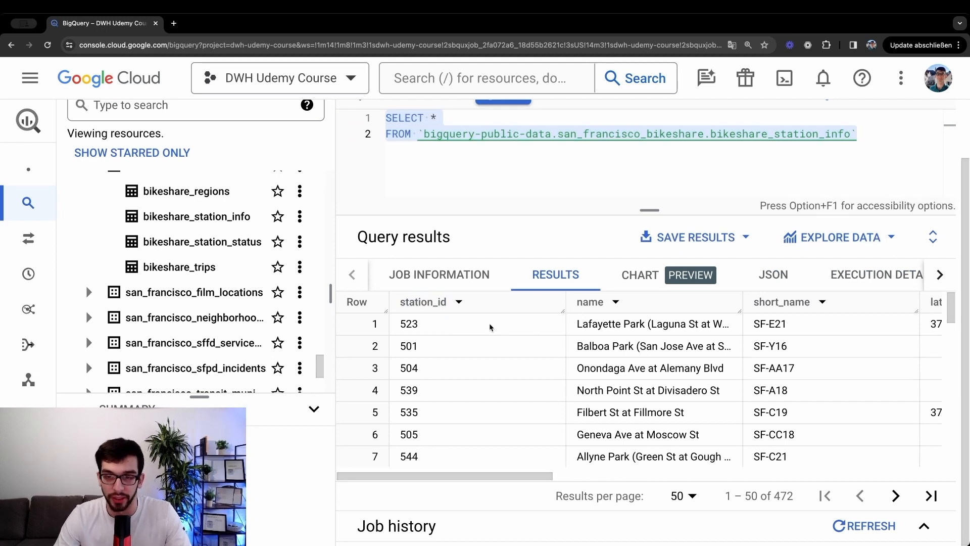
double_click(770, 326)
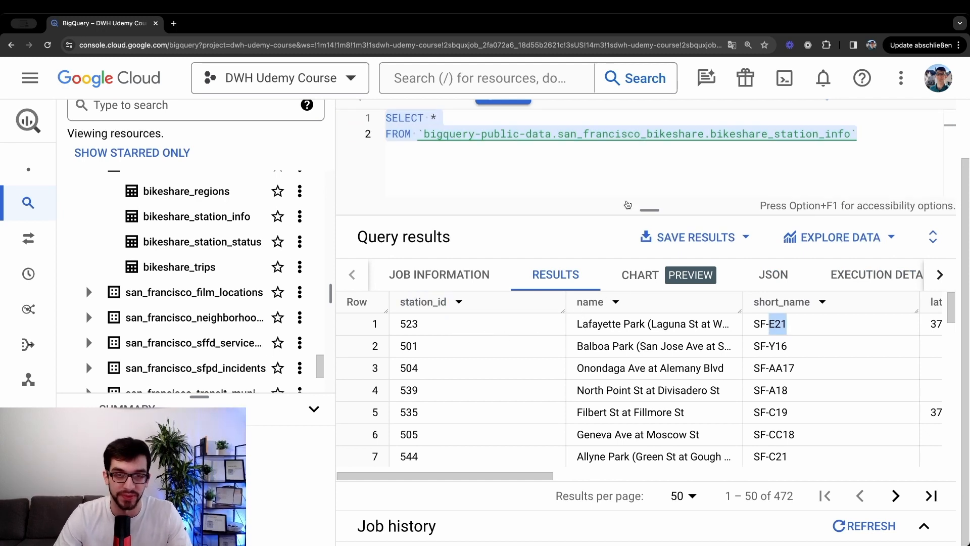
Replace the * in the SELECT line with the name column and check that column's values in the existing results.
scroll(680, 377, "up", 2)
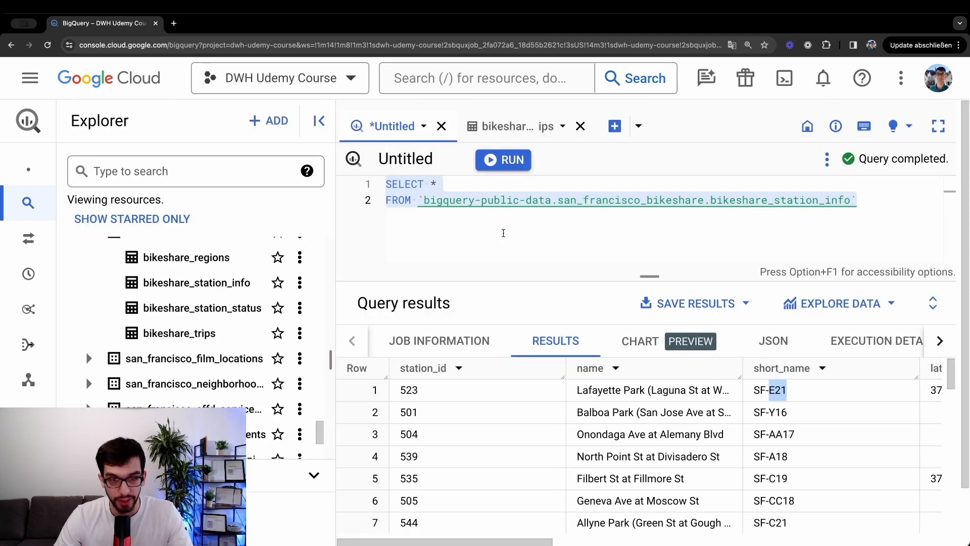
left_click(439, 178)
key("BackSpace")
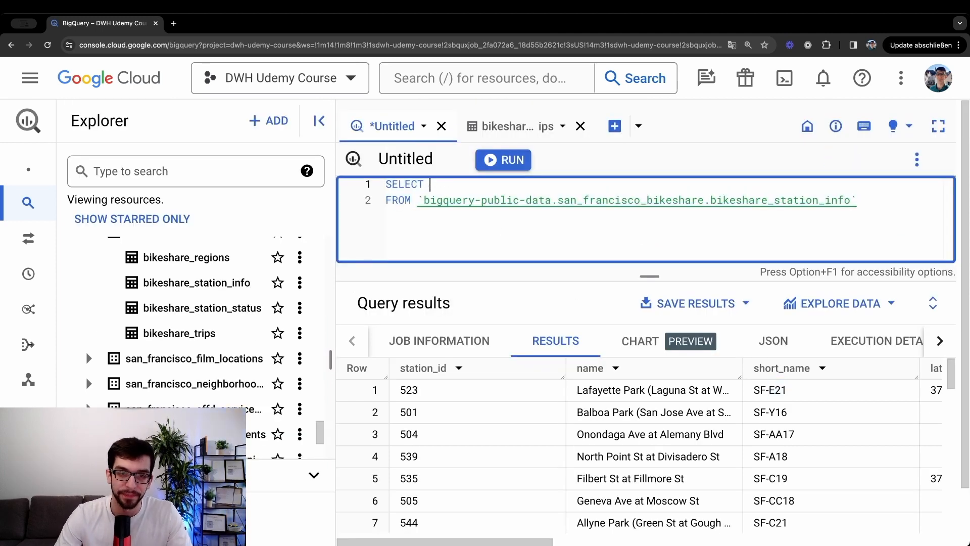
type("name")
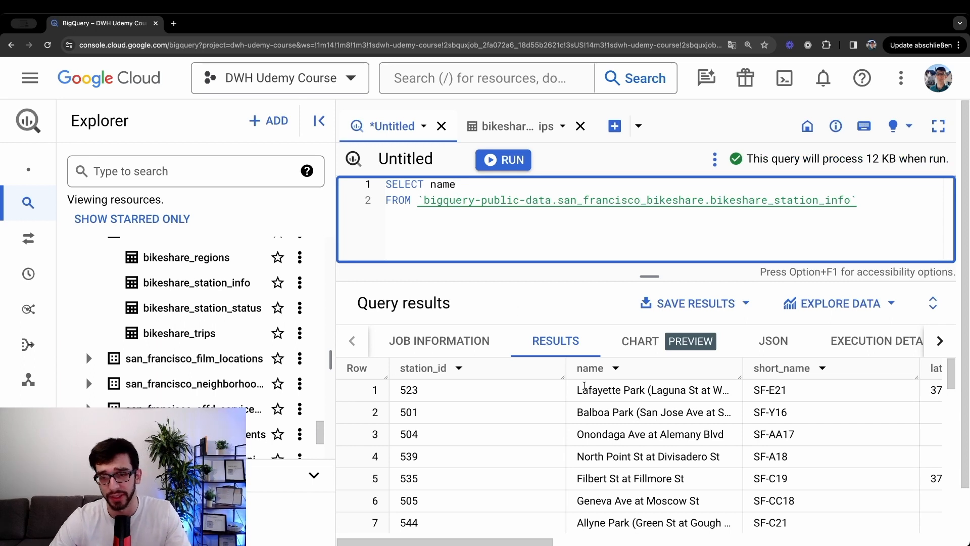
left_click_drag(584, 385, 674, 477)
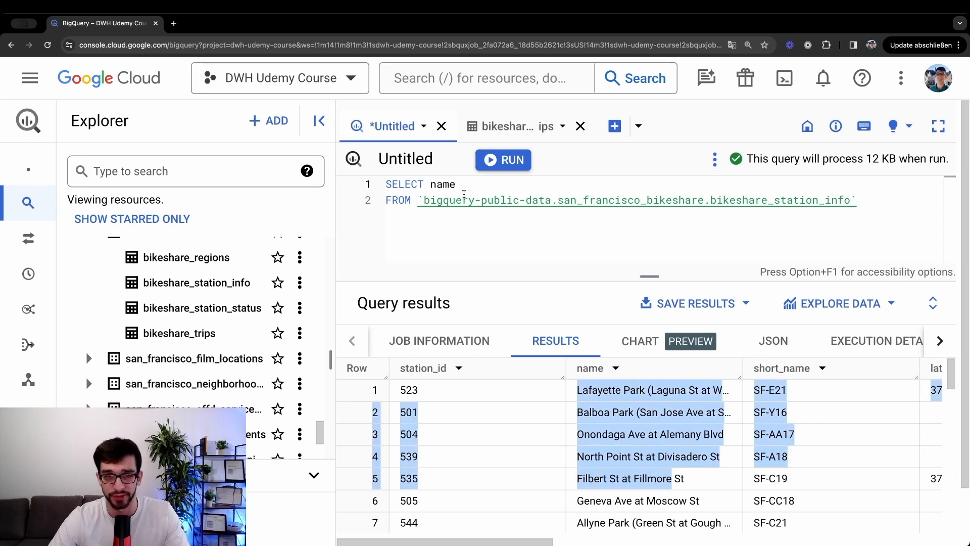
Give the name column the alias station_name using AS, run the query, and check the column header in the results.
left_click(460, 185)
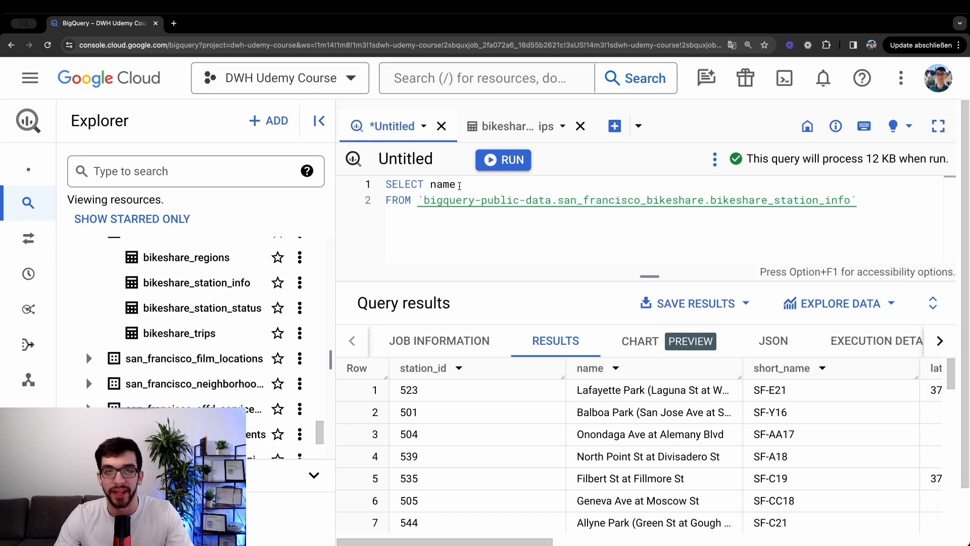
left_click(460, 186)
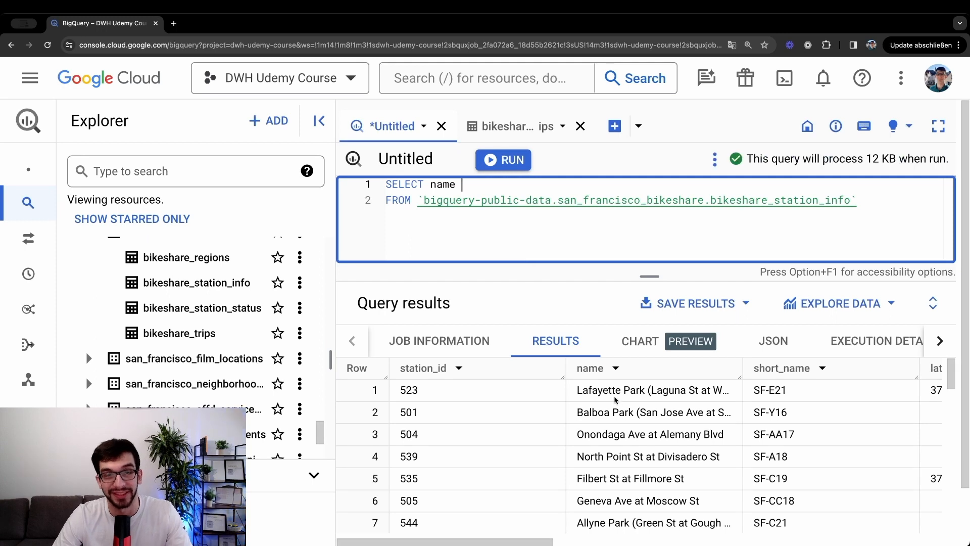
type("AS ")
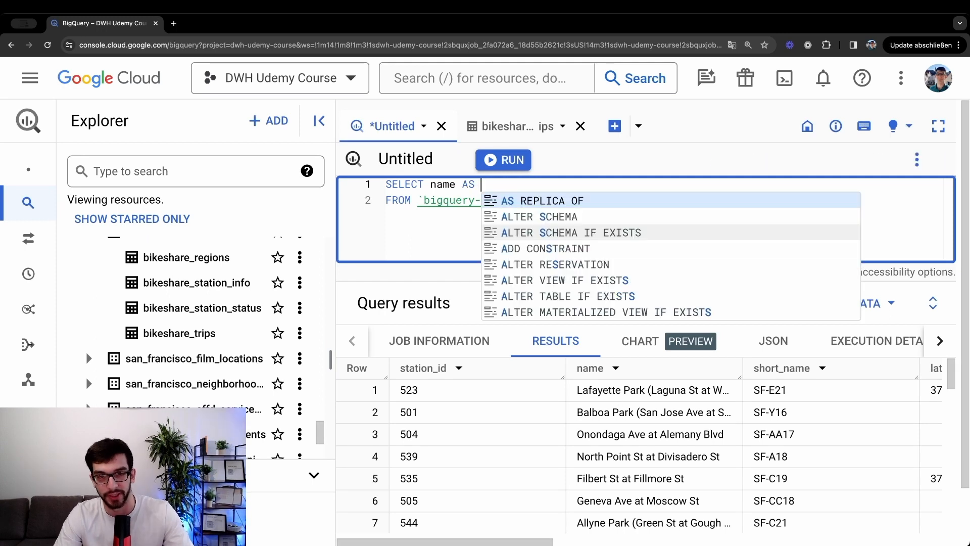
type("station_name")
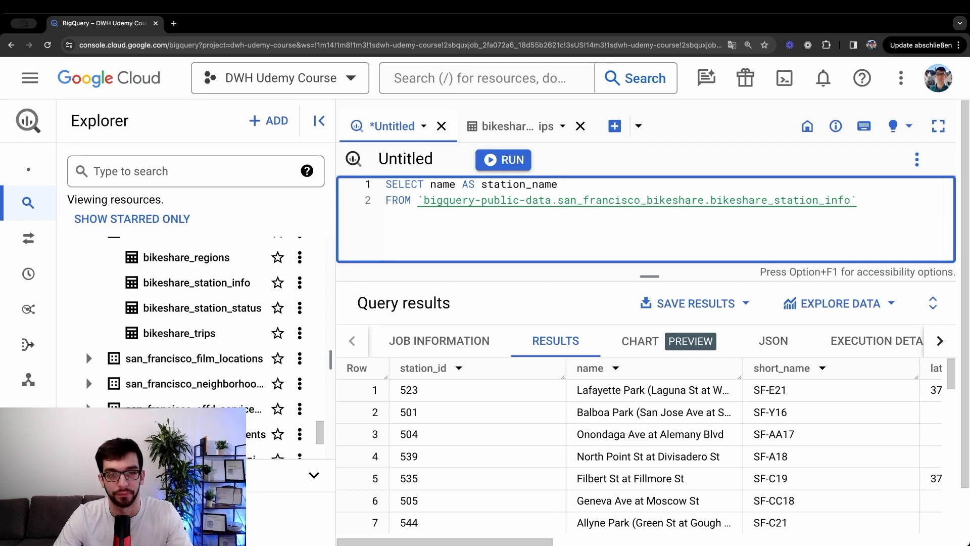
key("super+a")
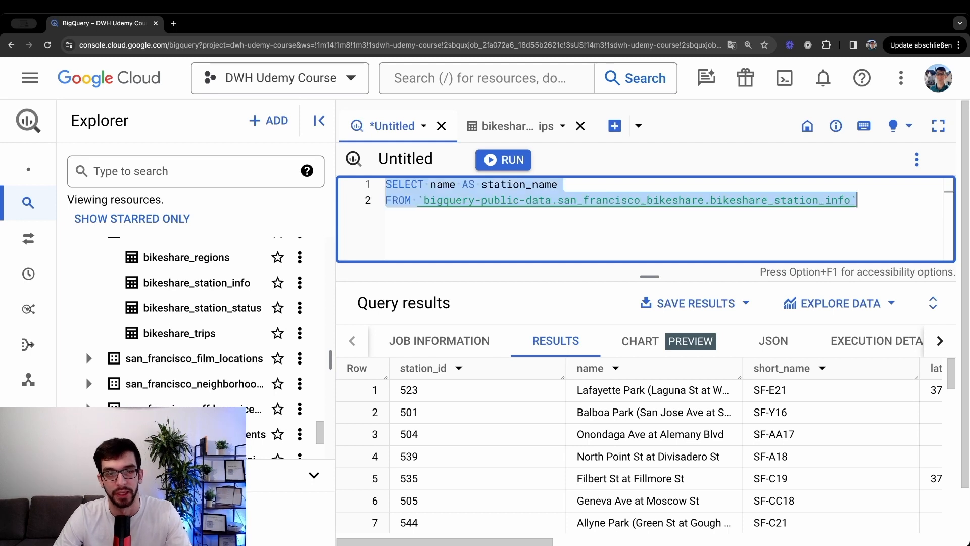
key("super+Return")
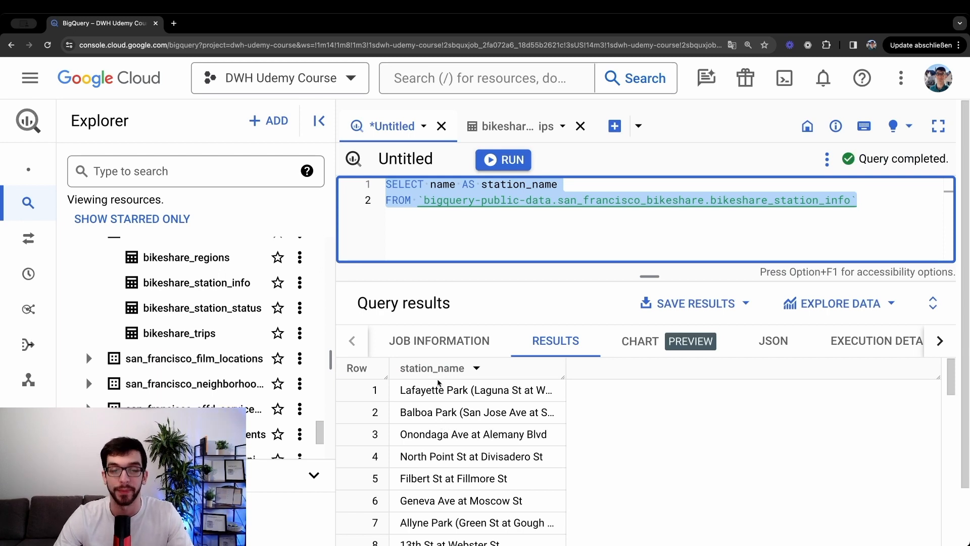
double_click(438, 371)
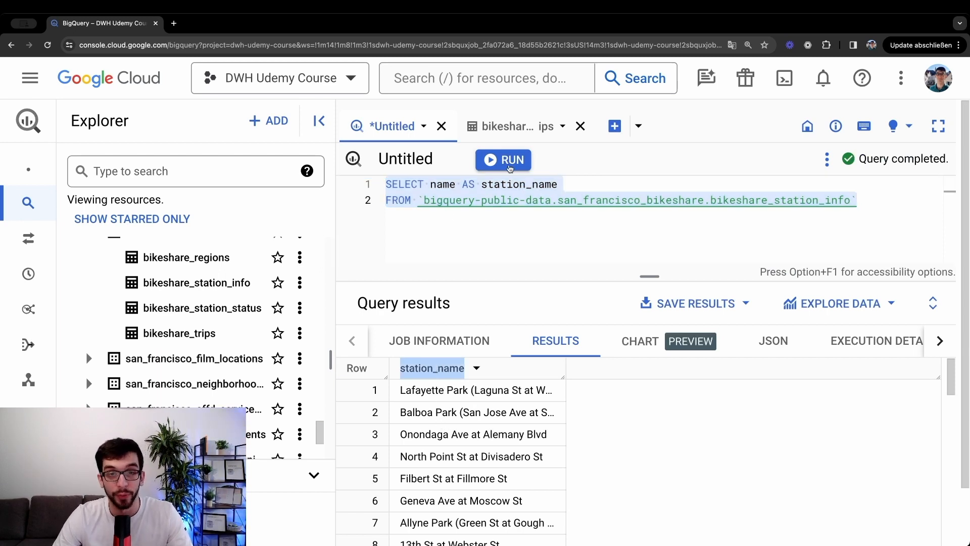
Preview the bikeshare_station_info table and compare its original name column with the station_name header in the query results.
left_click(504, 130)
scroll(579, 277, "right", 5)
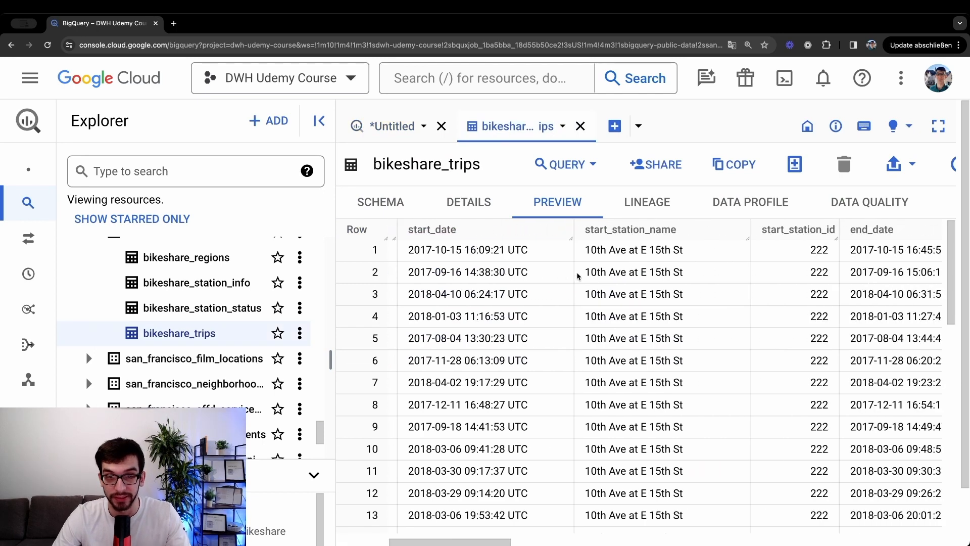
left_click(227, 297)
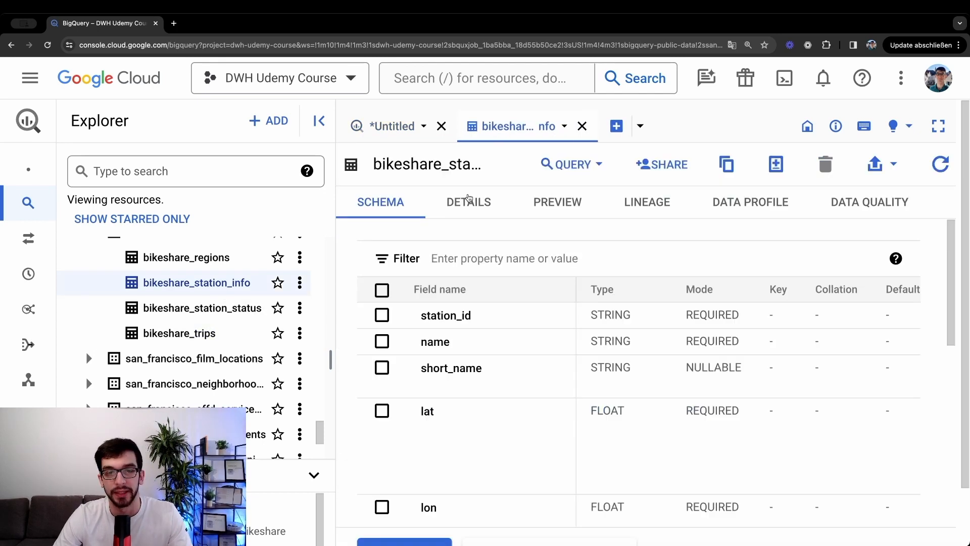
left_click(566, 196)
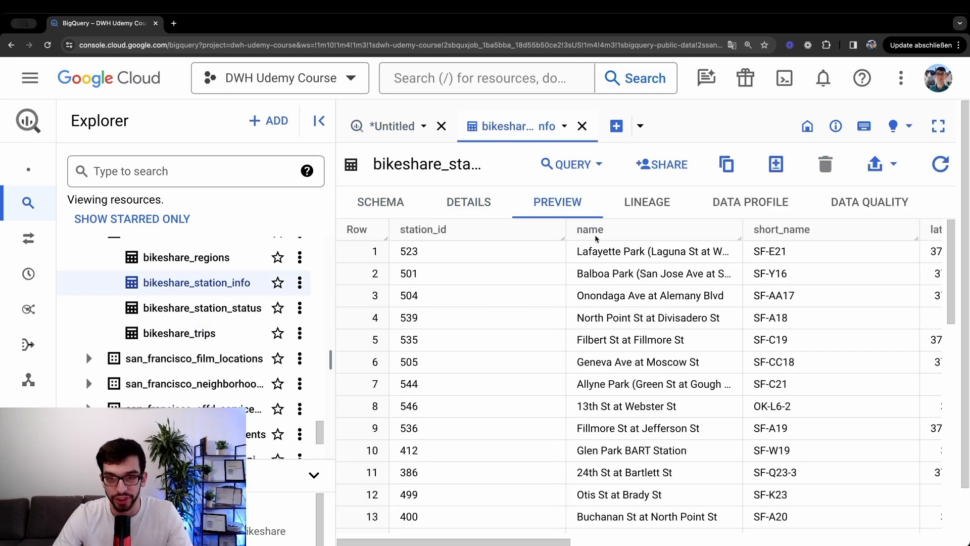
double_click(595, 235)
left_click(409, 133)
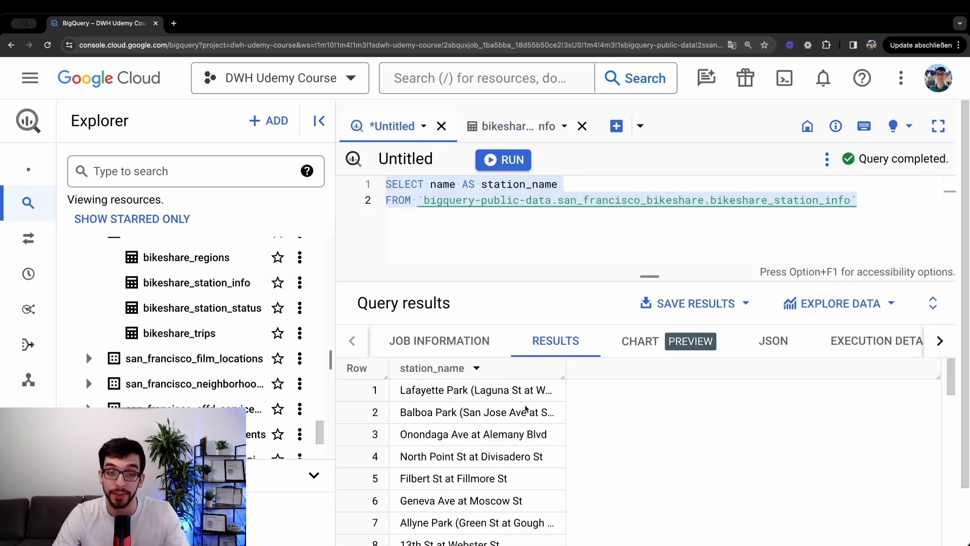
double_click(432, 368)
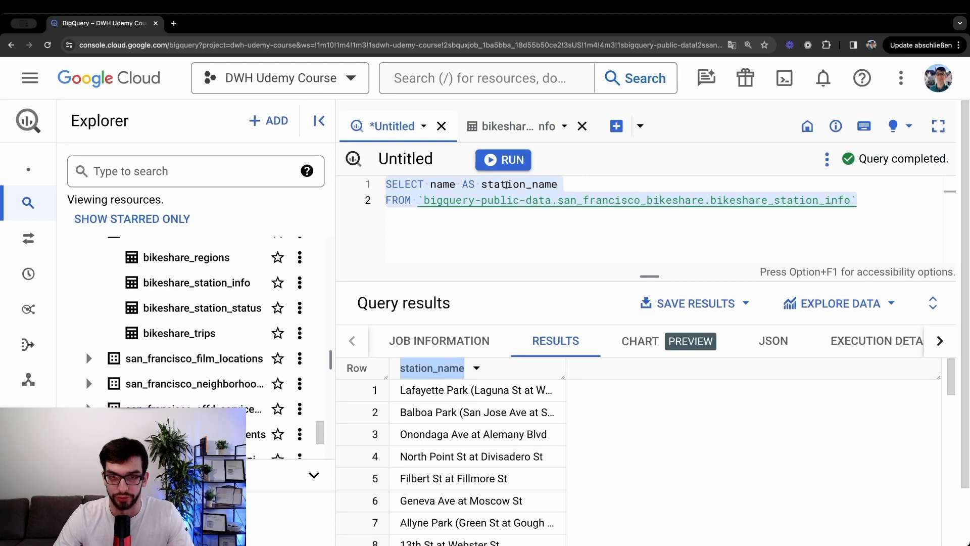
Remove the AS keyword between name and station_name in the SELECT line.
left_click(478, 185)
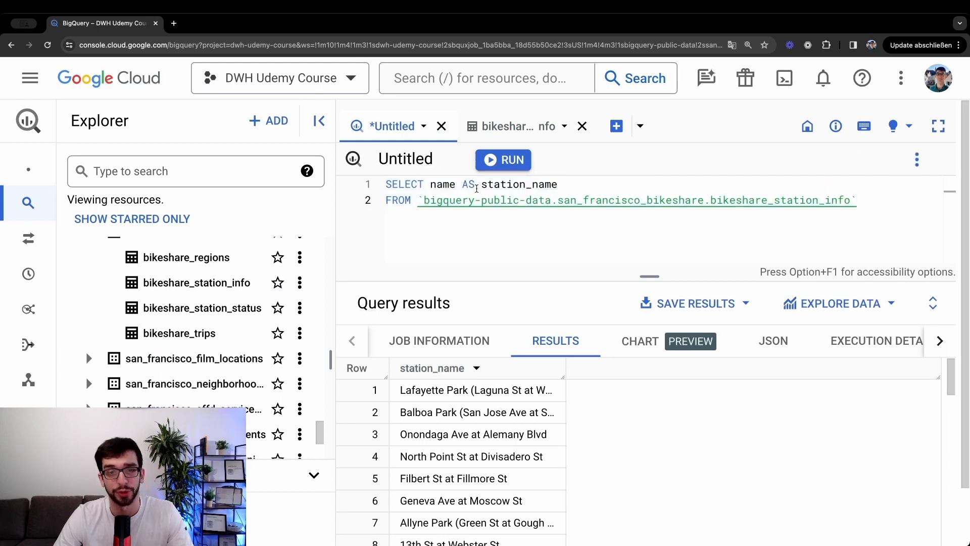
key("BackSpace")
key("BackSpace")
key("BackSpace")
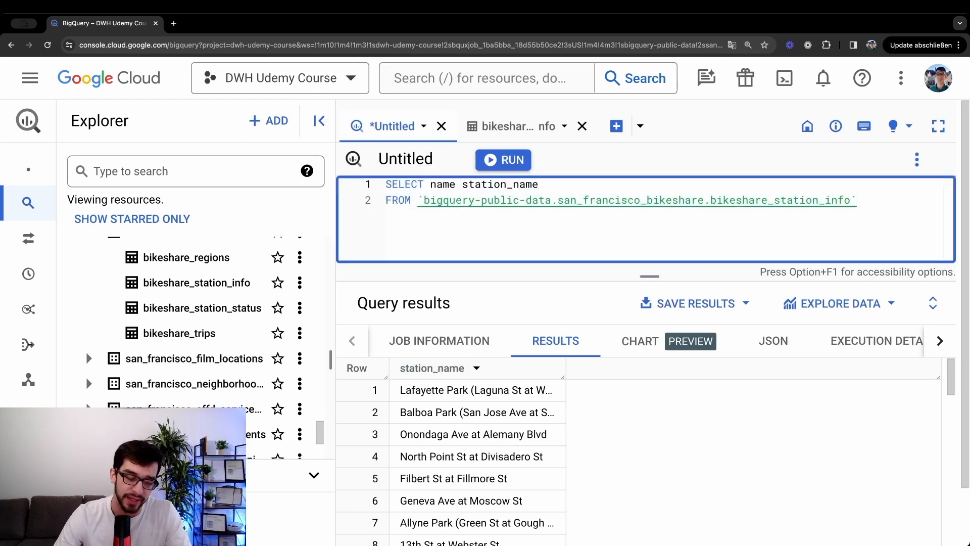
Run the query without AS, and restore the AS keyword between name and station_name.
key("super+a")
key("super+Return")
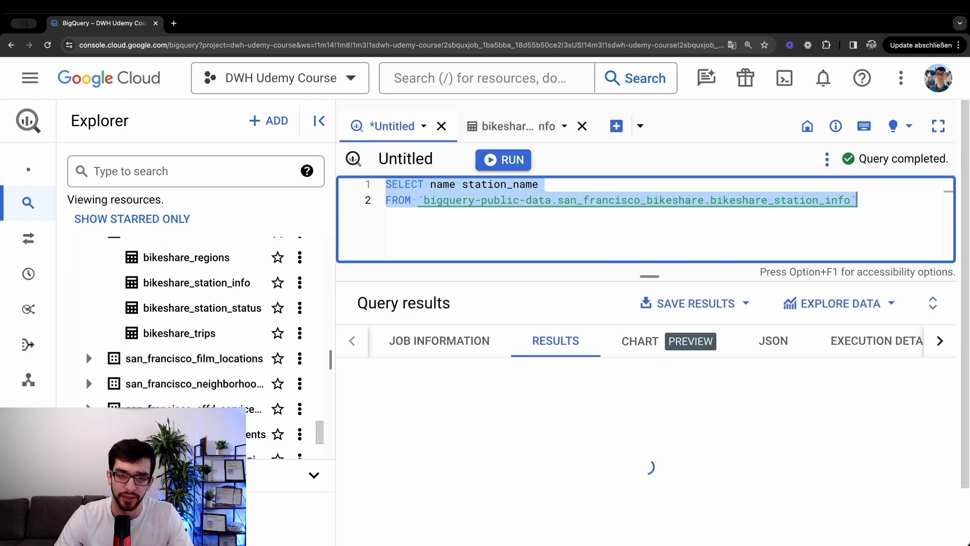
left_click(463, 185)
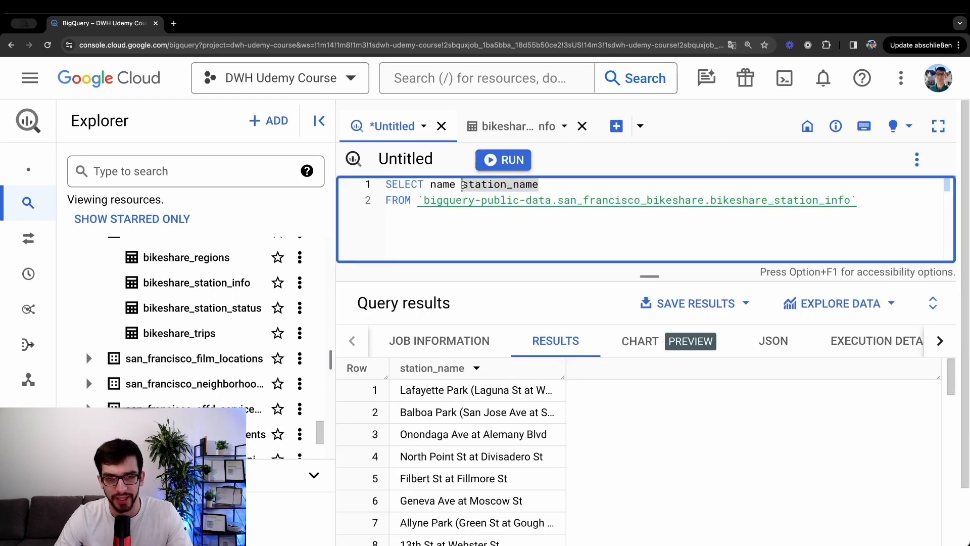
type("AS")
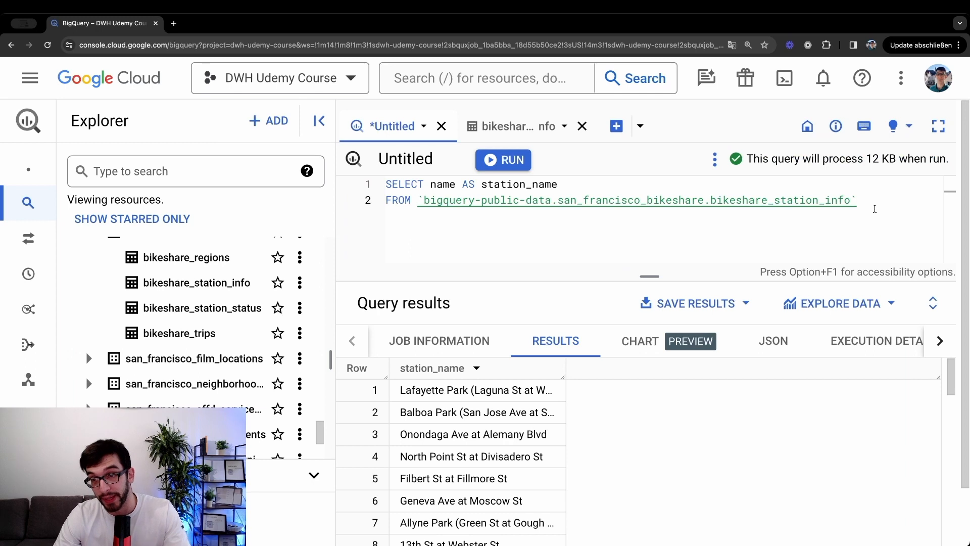
Give the bikeshare_station_info table the alias station using AS in the FROM line and run the query.
left_click(874, 209)
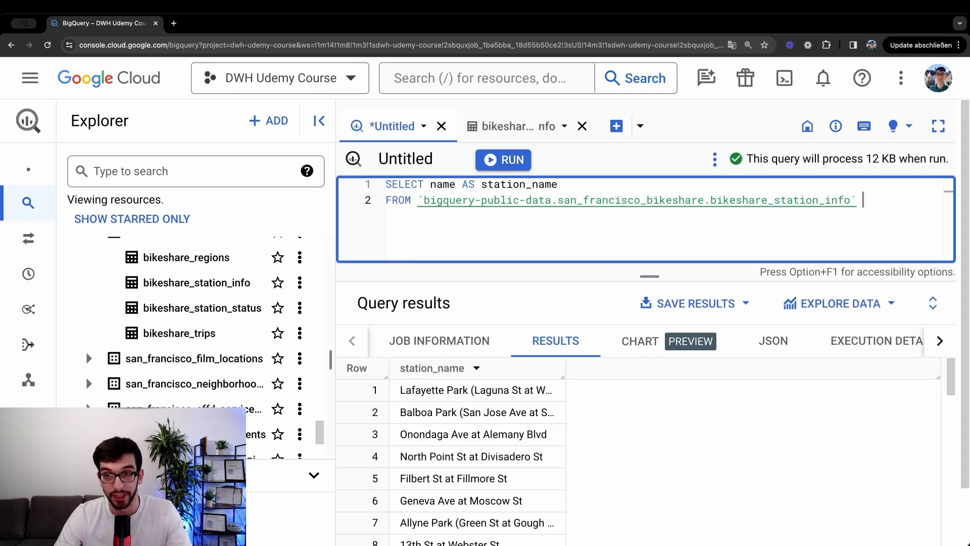
type("AS")
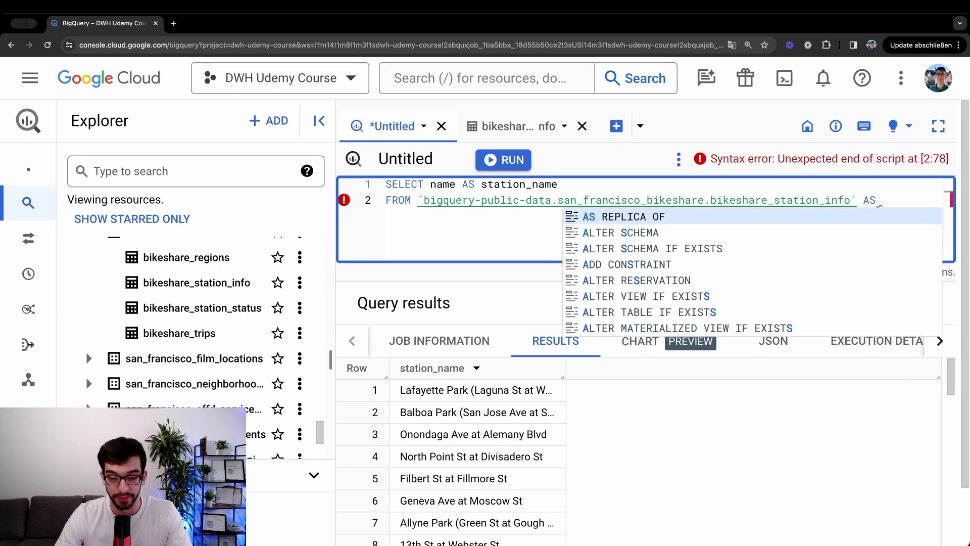
type(" station")
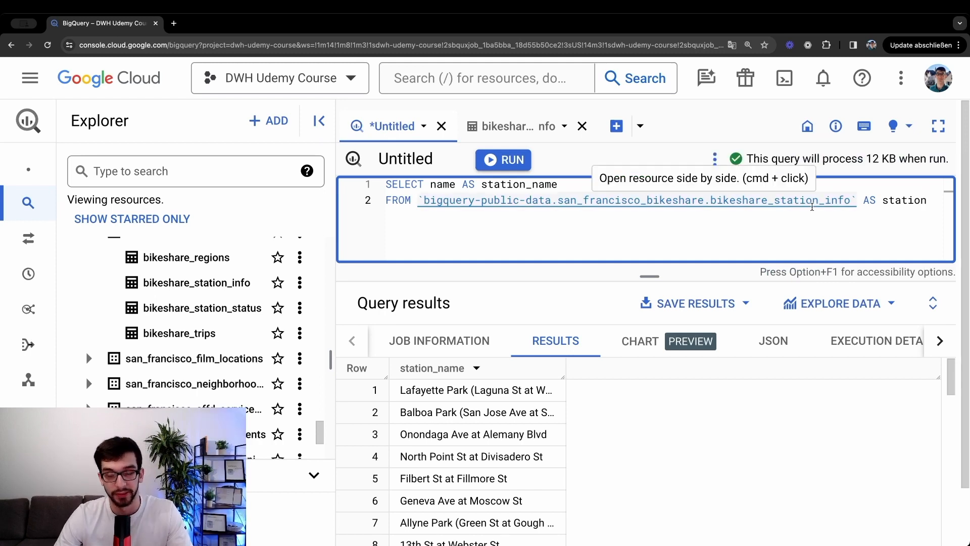
key("super+a")
key("super+Return")
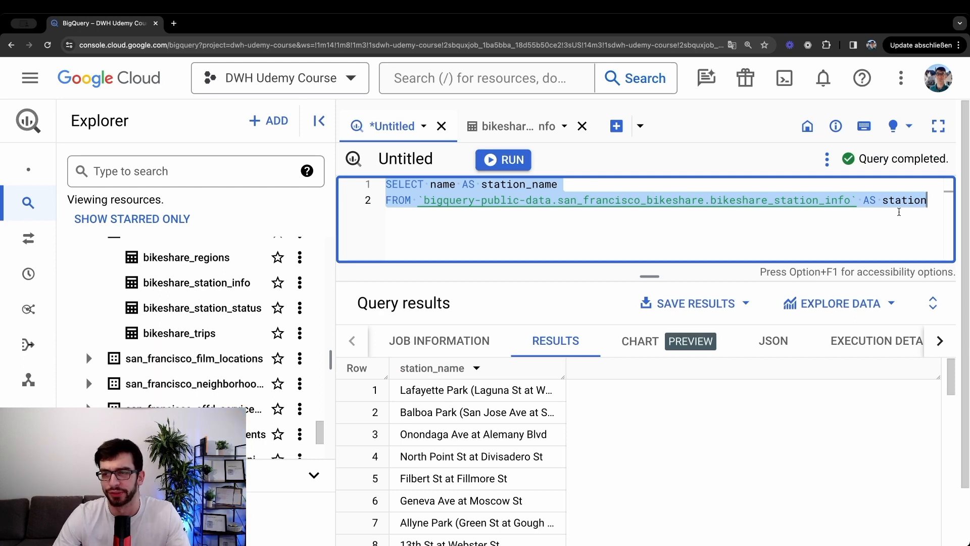
Review the name column, its station_name alias and the station table alias in the query.
left_click(404, 184)
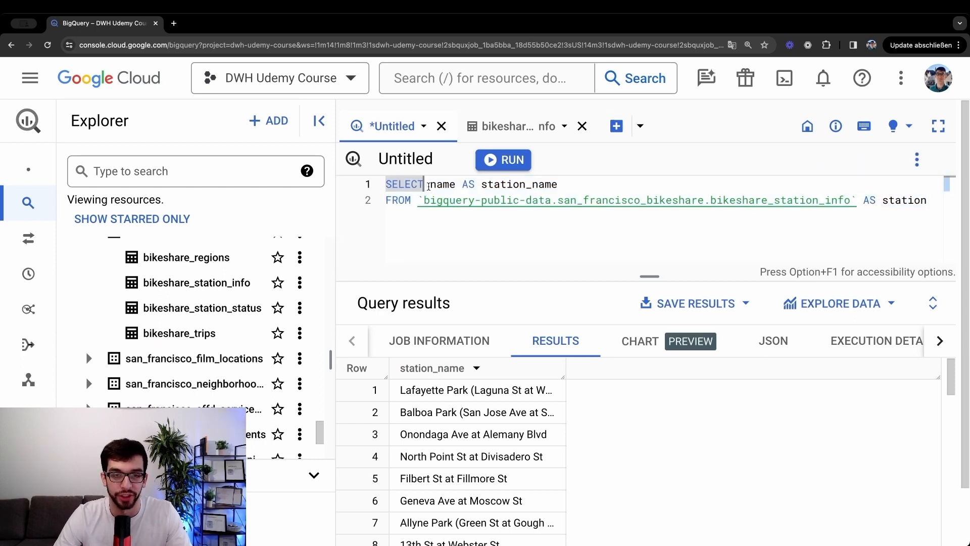
double_click(450, 185)
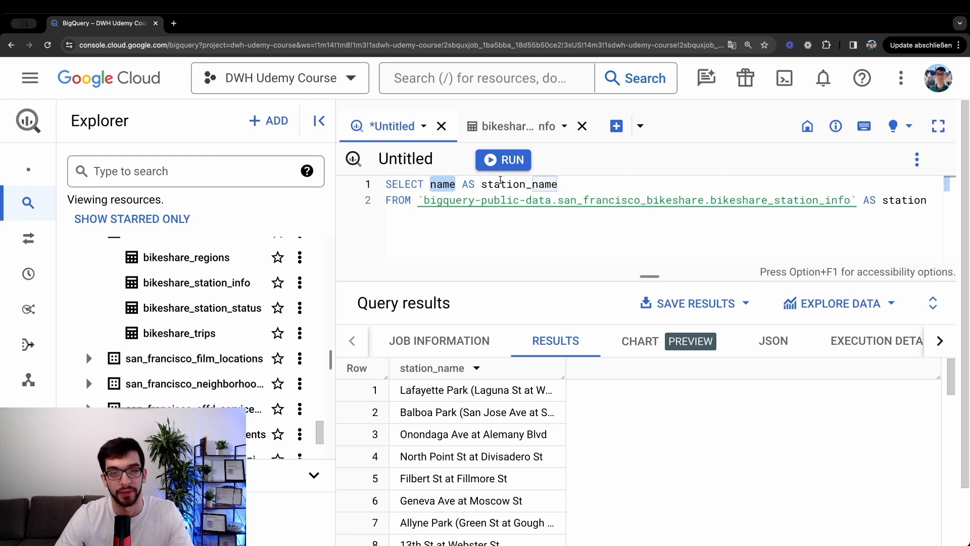
double_click(501, 183)
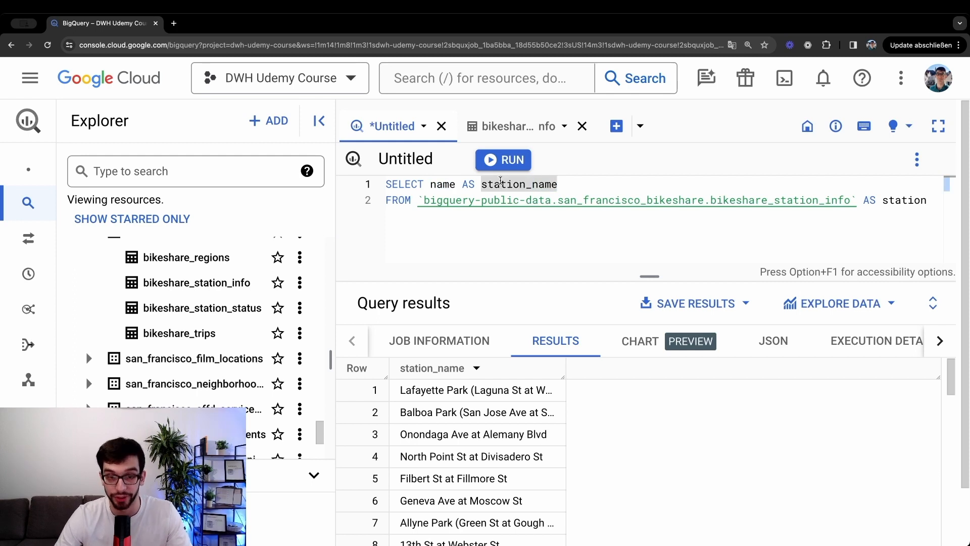
scroll(468, 435, "down", 18)
scroll(468, 438, "up", 18)
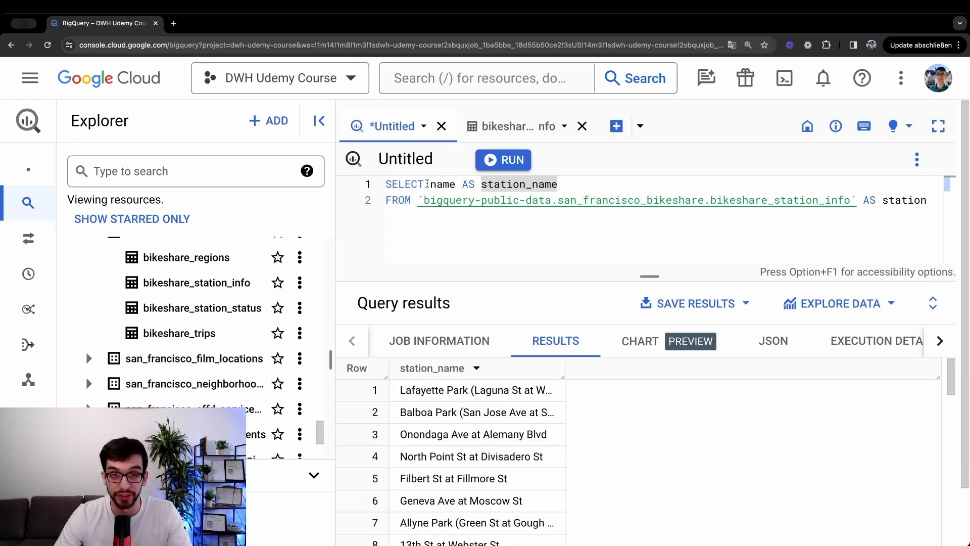
left_click(430, 184)
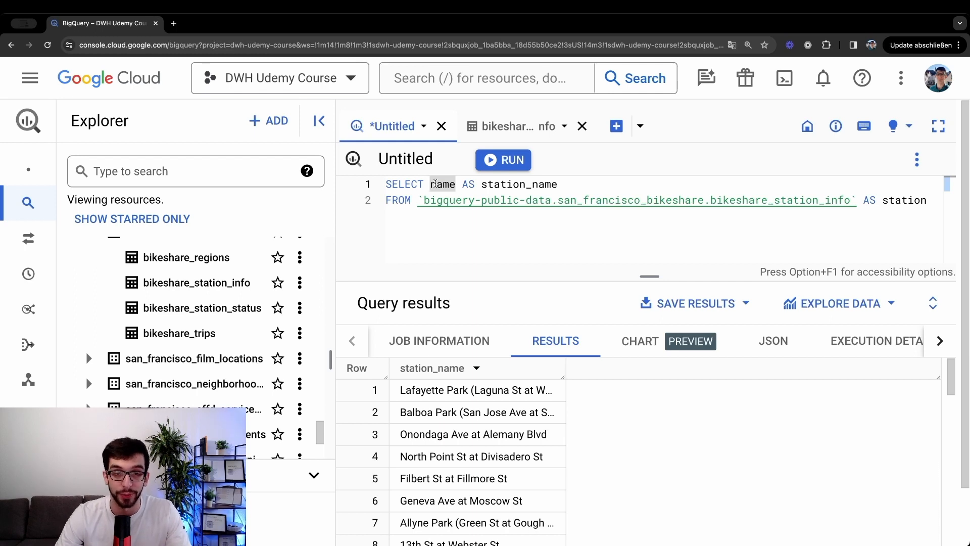
left_click(657, 218)
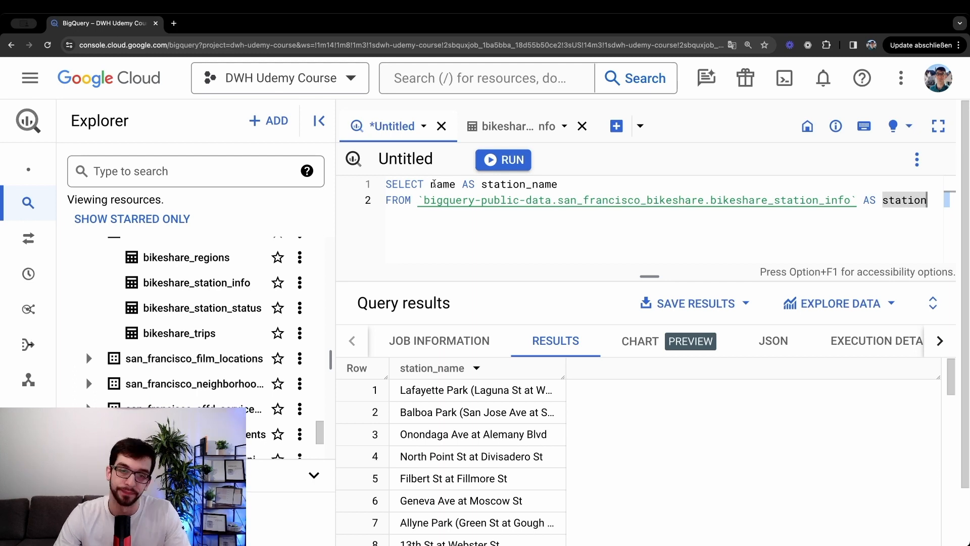
double_click(906, 195)
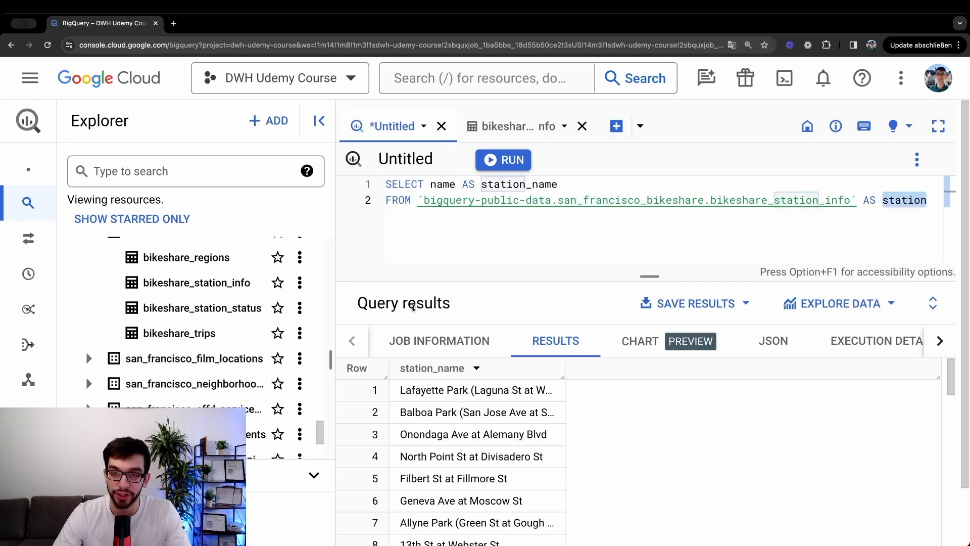
Prefix the name column with the table alias as station.name in the SELECT line and run the query.
left_click(431, 184)
type("station")
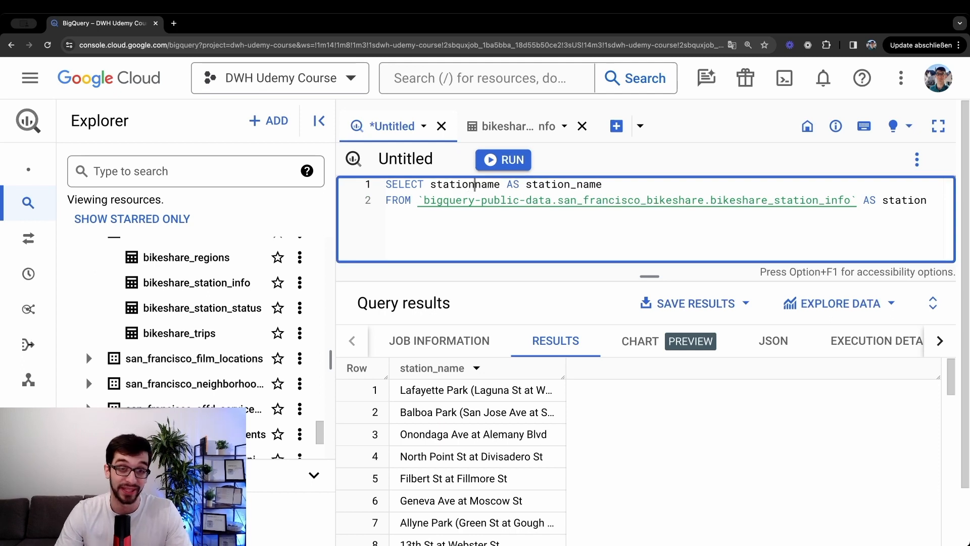
type(".")
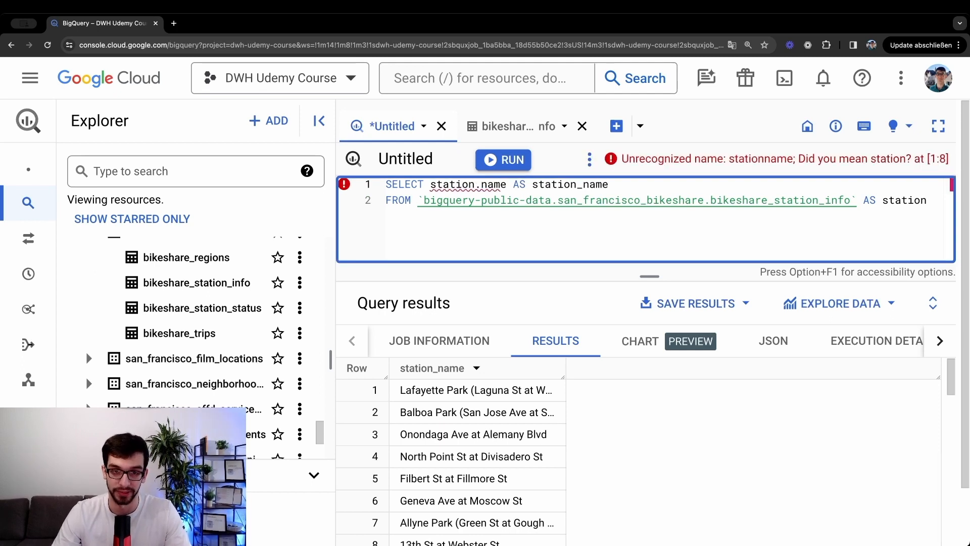
key("super+Return")
key("super+a")
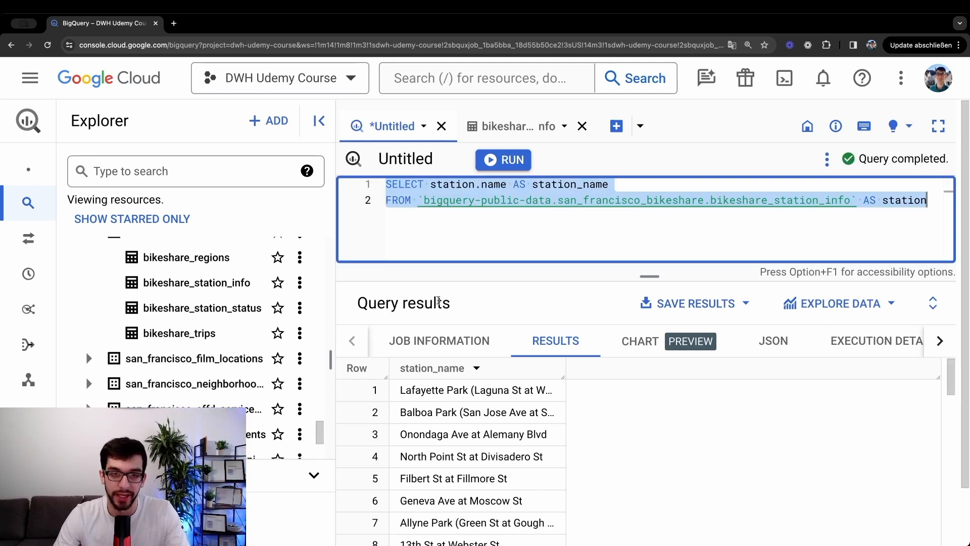
Examine the two parts of station.name, the result row count, and the source table name in the FROM line.
double_click(495, 185)
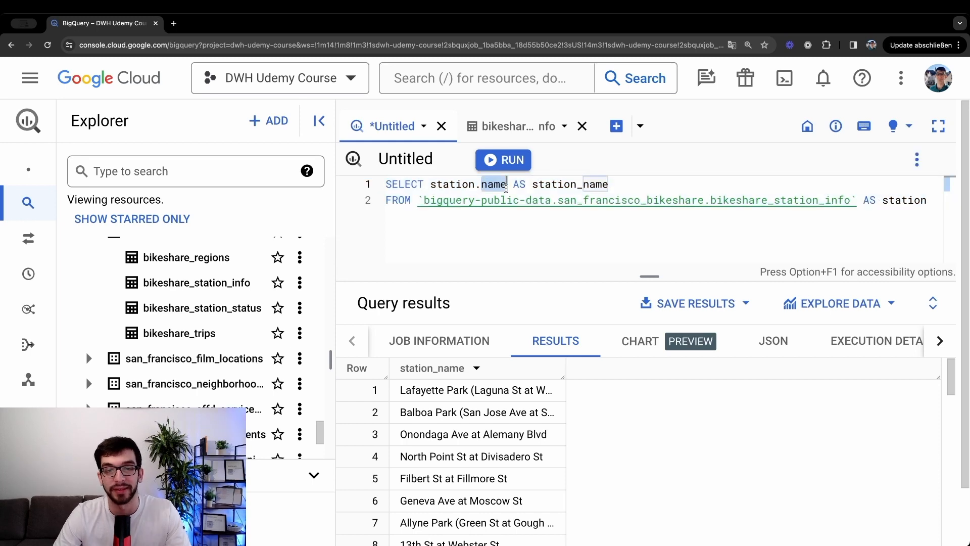
double_click(464, 185)
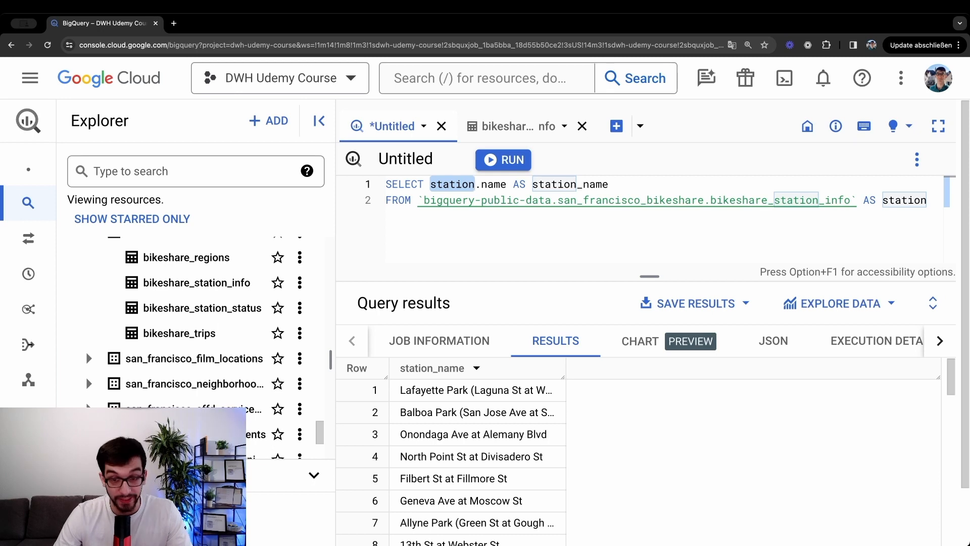
scroll(633, 452, "down", 3)
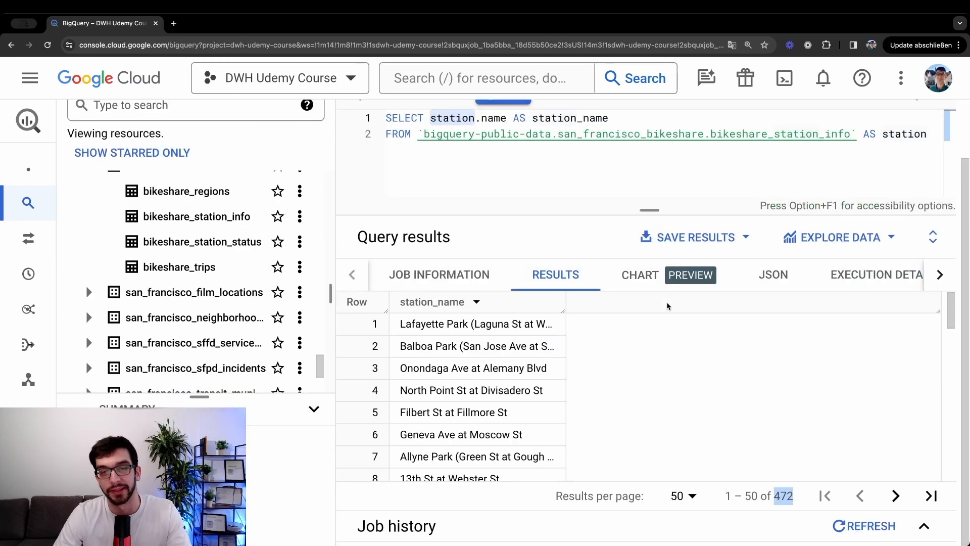
scroll(504, 448, "up", 3)
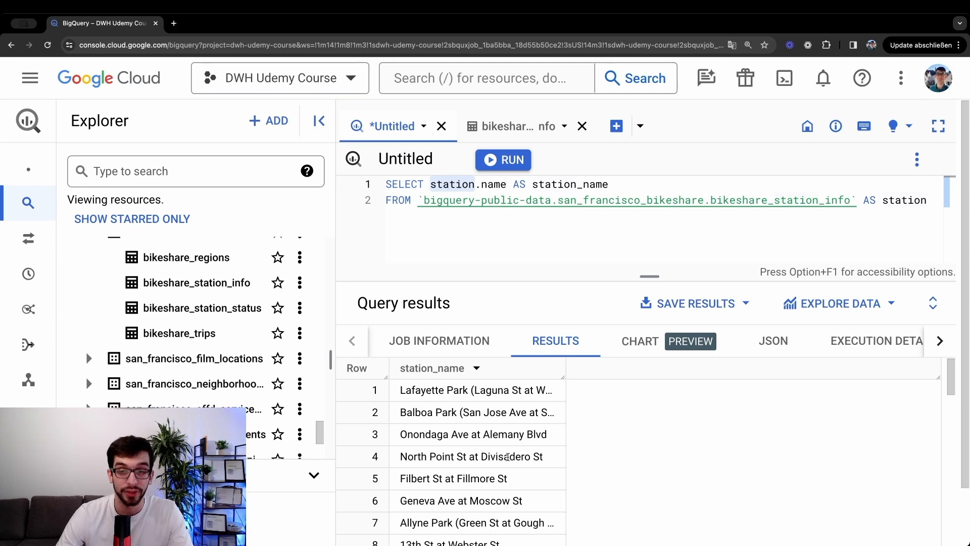
double_click(769, 198)
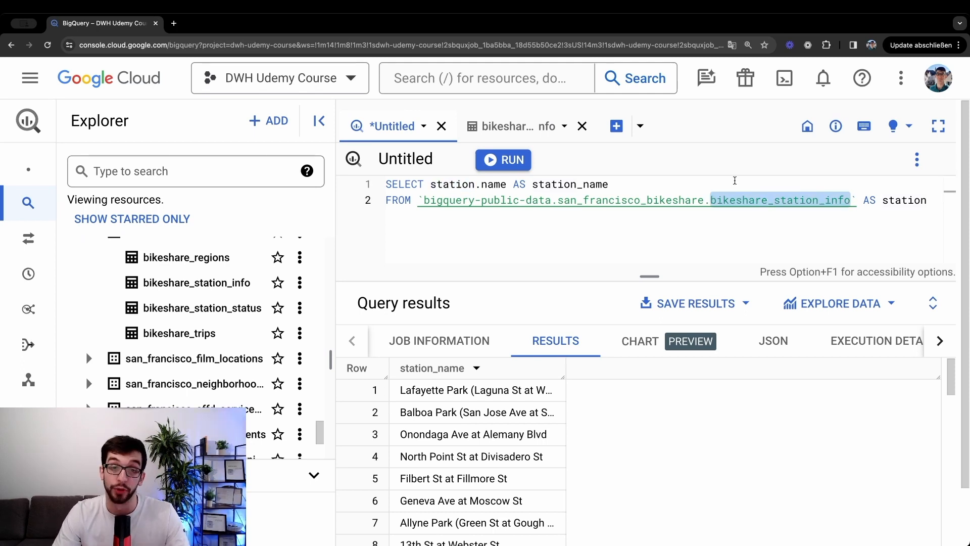
Insert DISTINCT before station.name in the SELECT line.
left_click(430, 185)
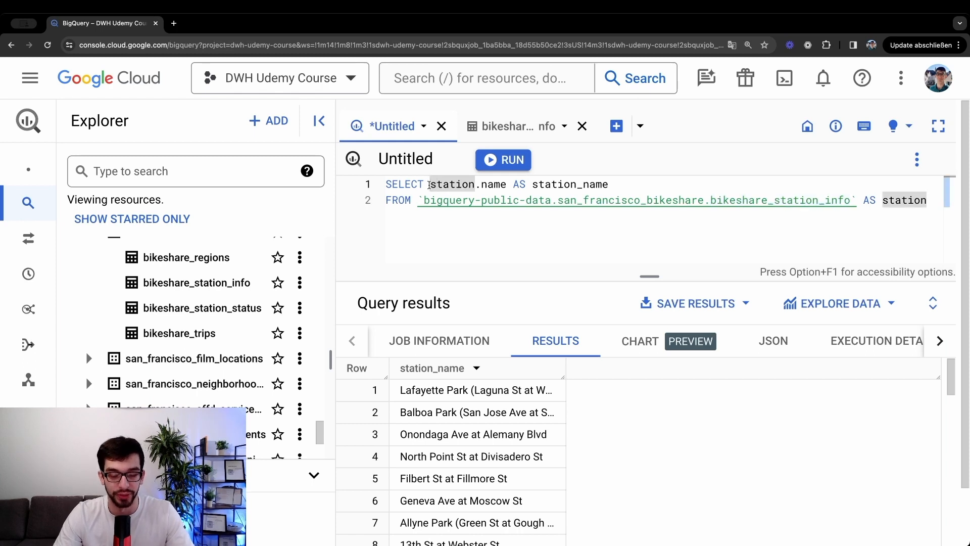
type("D")
type("ISTING")
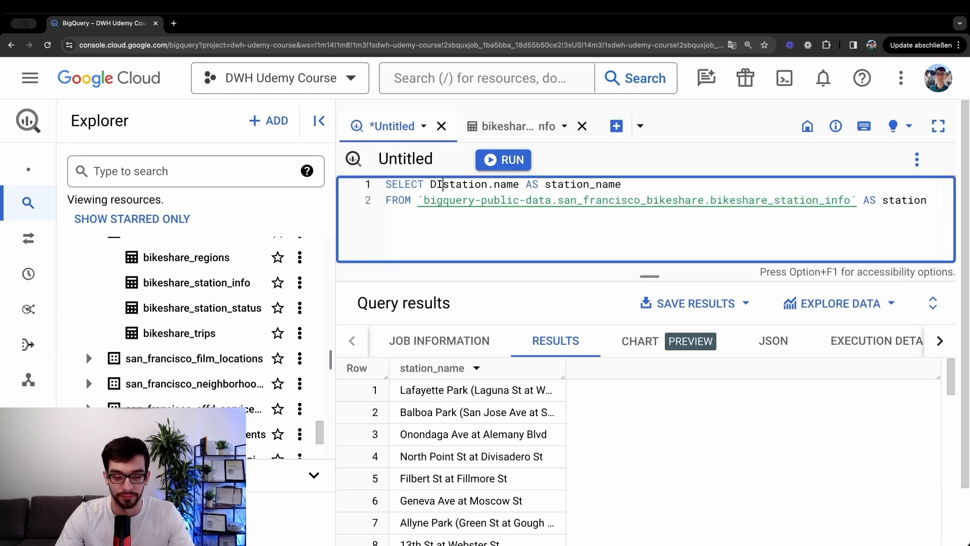
key("BackSpace")
type("CT")
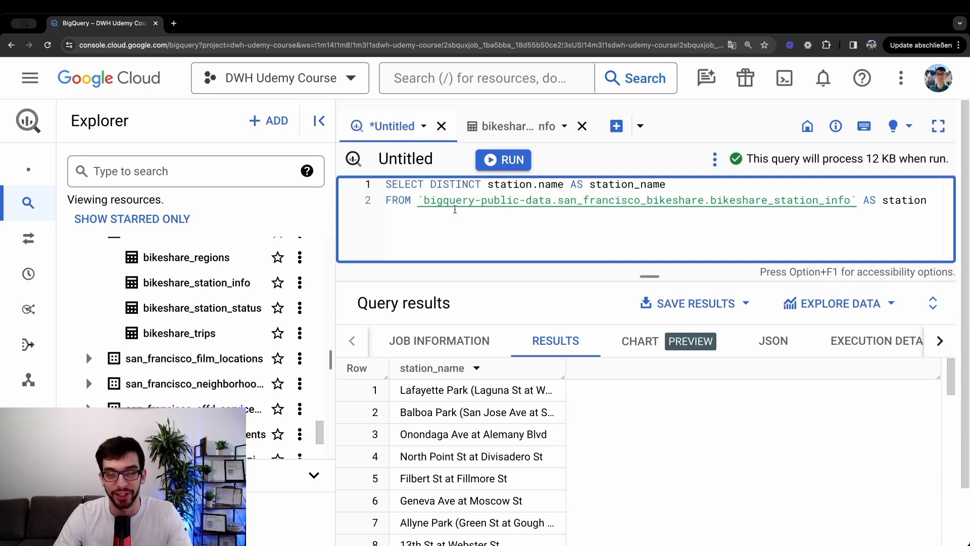
Check the existing results' row count and run the DISTINCT query to compare the number of rows.
scroll(756, 388, "down", 1)
scroll(754, 384, "down", 10)
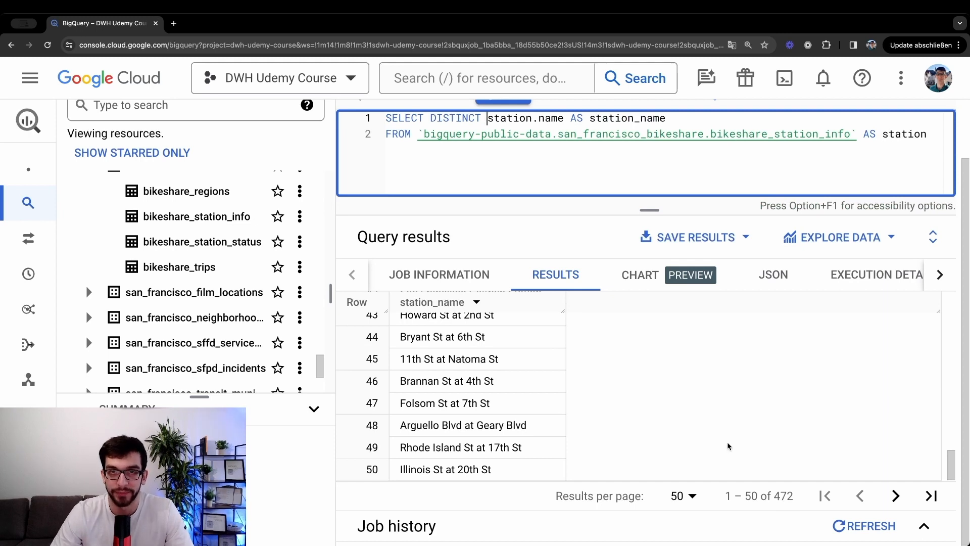
key("super+a")
key("super+Return")
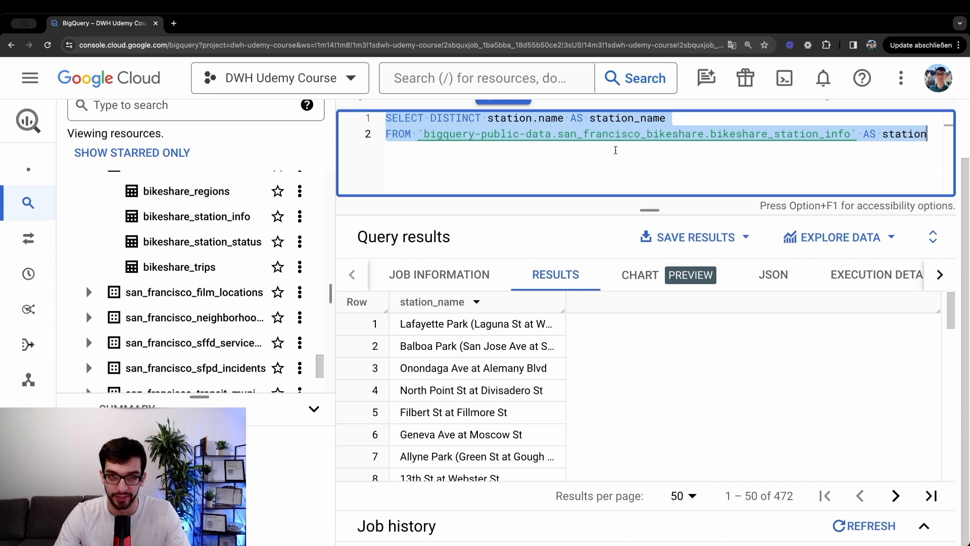
left_click(616, 150)
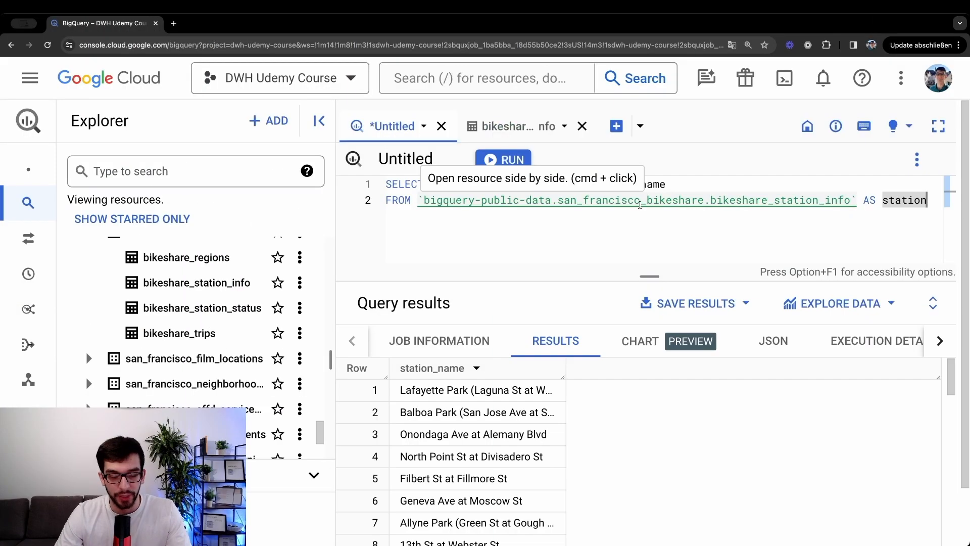
Clear the whole query from the editor and collapse the san_francisco_bikeshare dataset in the resource tree.
key("super+a")
key("BackSpace")
scroll(84, 303, "up", 2)
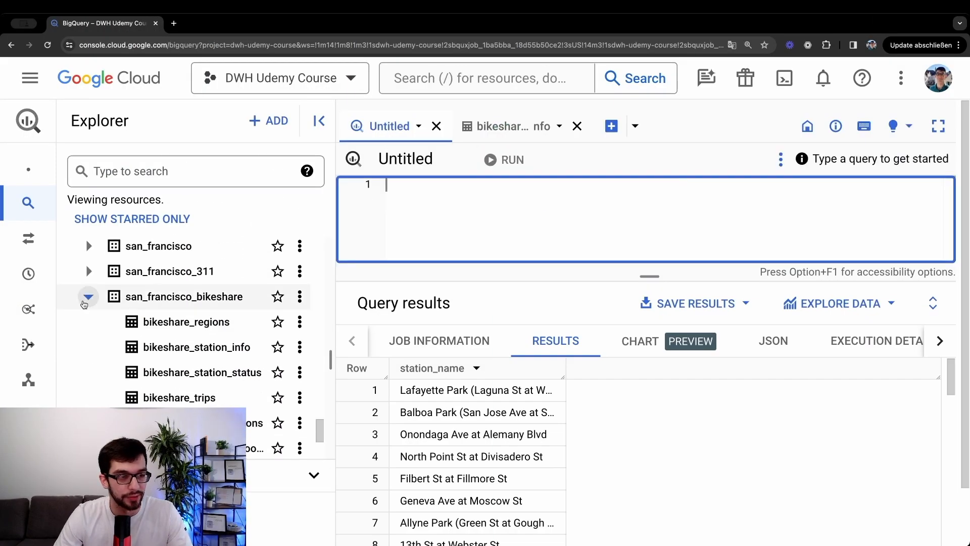
left_click(84, 303)
Open the order_item table in the 3_dwh_ecommerce dataset and look through its schema fields.
scroll(120, 299, "up", 10)
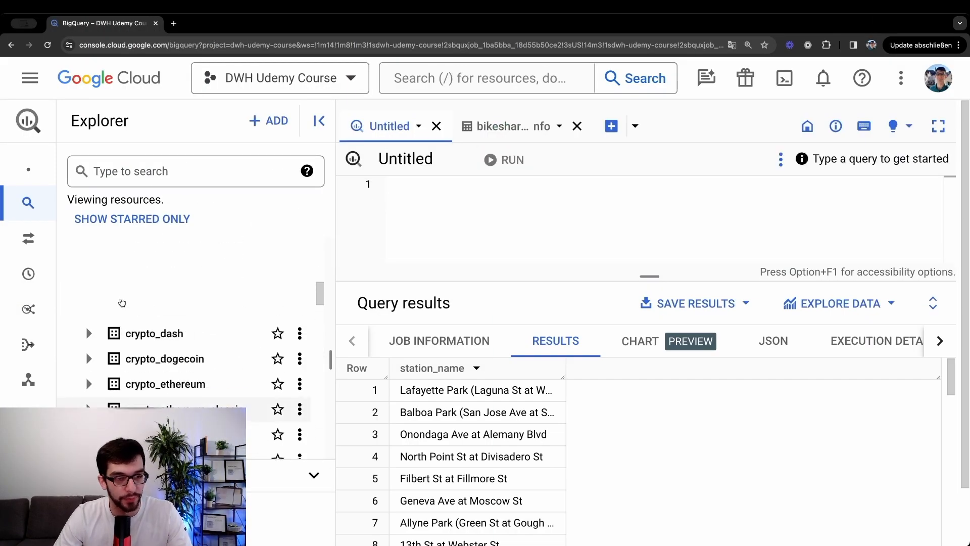
scroll(122, 302, "up", 15)
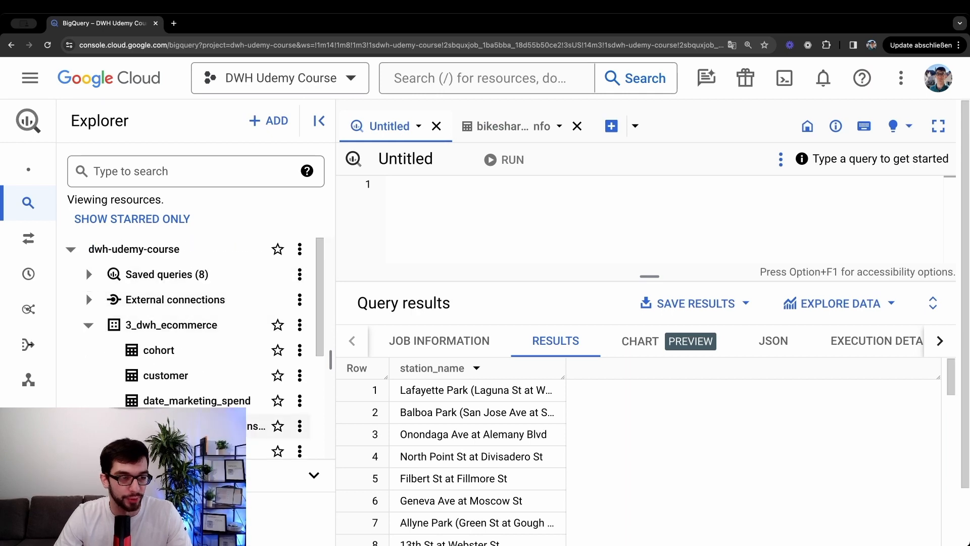
scroll(192, 354, "down", 2)
left_click(185, 392)
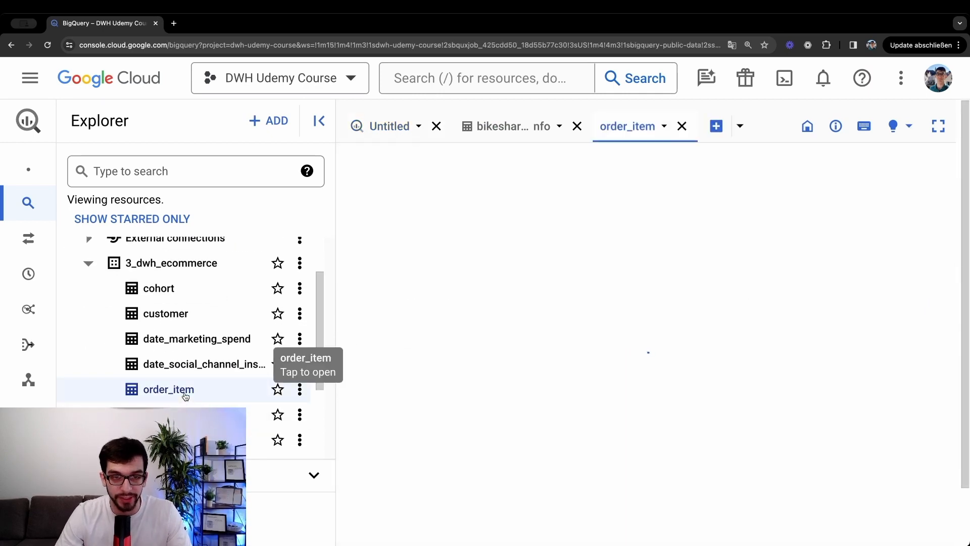
scroll(455, 324, "down", 10)
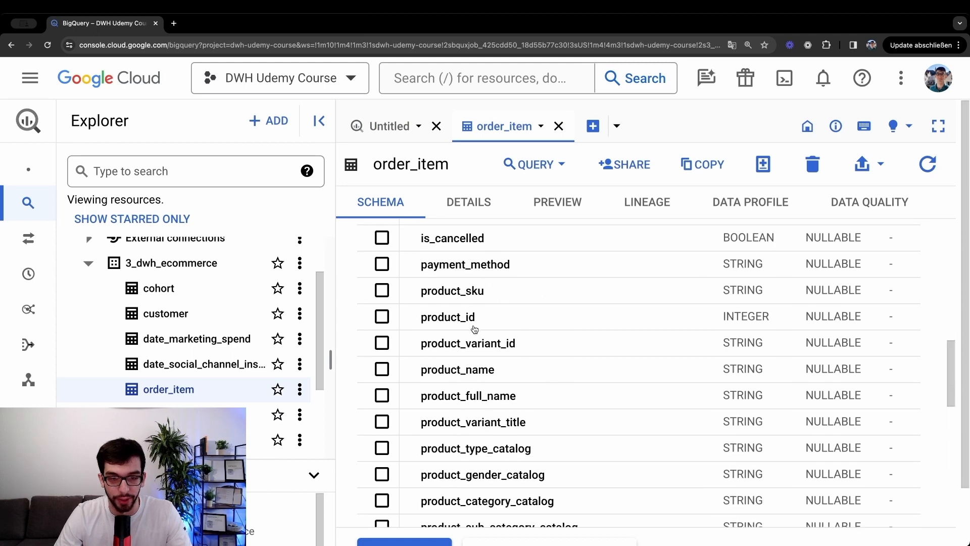
scroll(475, 329, "down", 10)
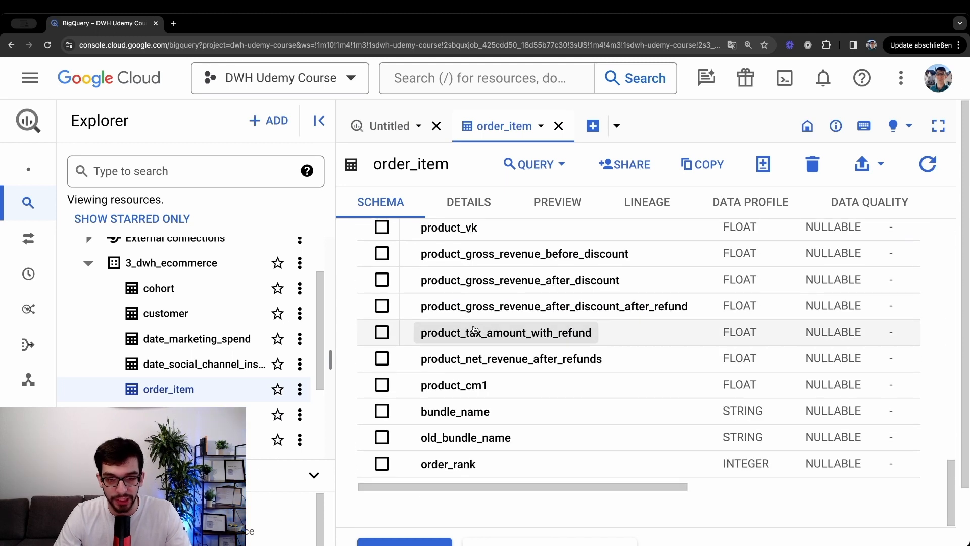
scroll(475, 330, "up", 10)
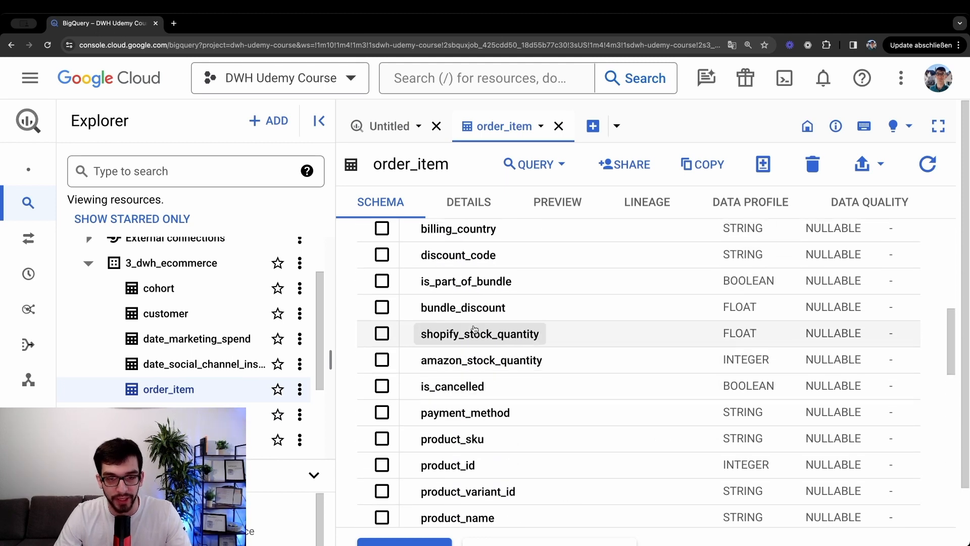
Return to the untitled query and write a SELECT of order_date from `dwh-udemy-course.3_dwh_ecommerce.order_item`.
scroll(475, 330, "up", 5)
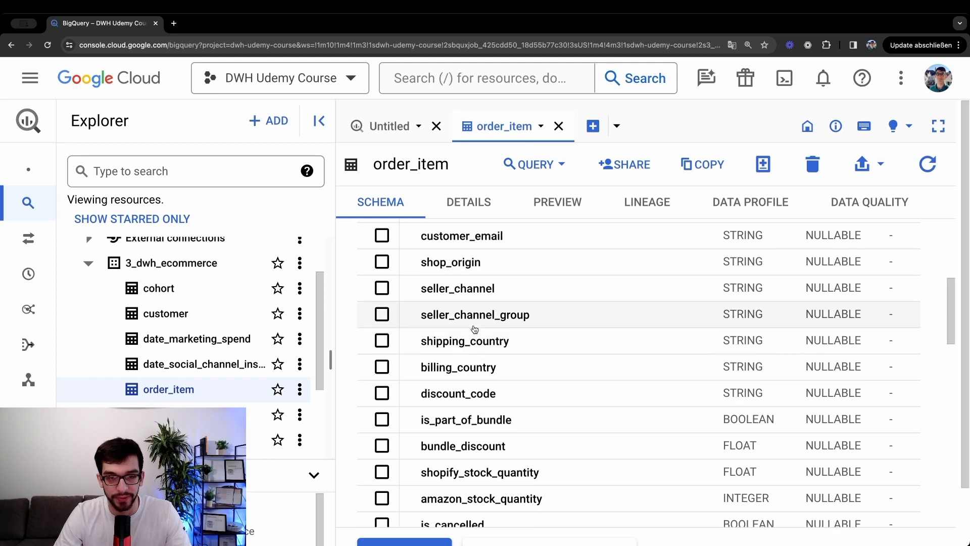
scroll(474, 329, "up", 4)
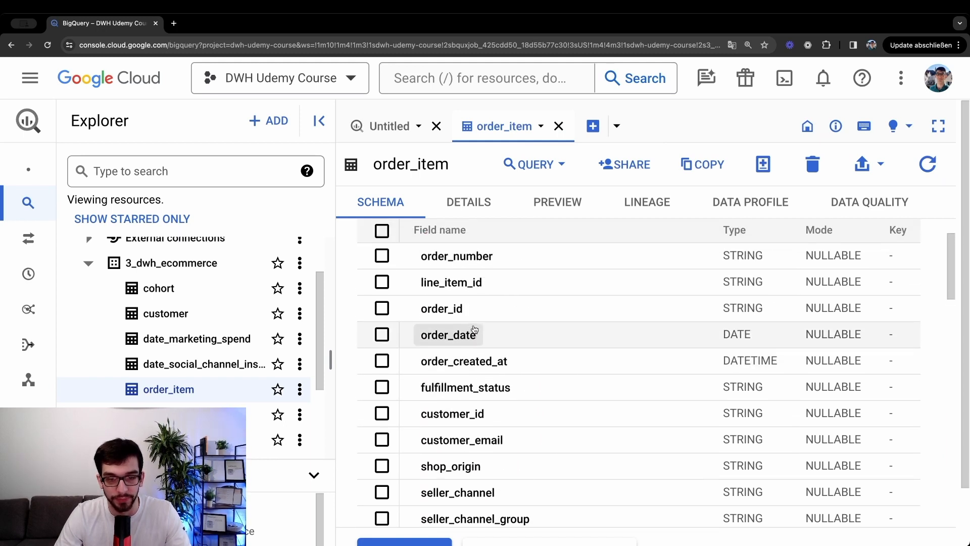
scroll(475, 329, "up", 2)
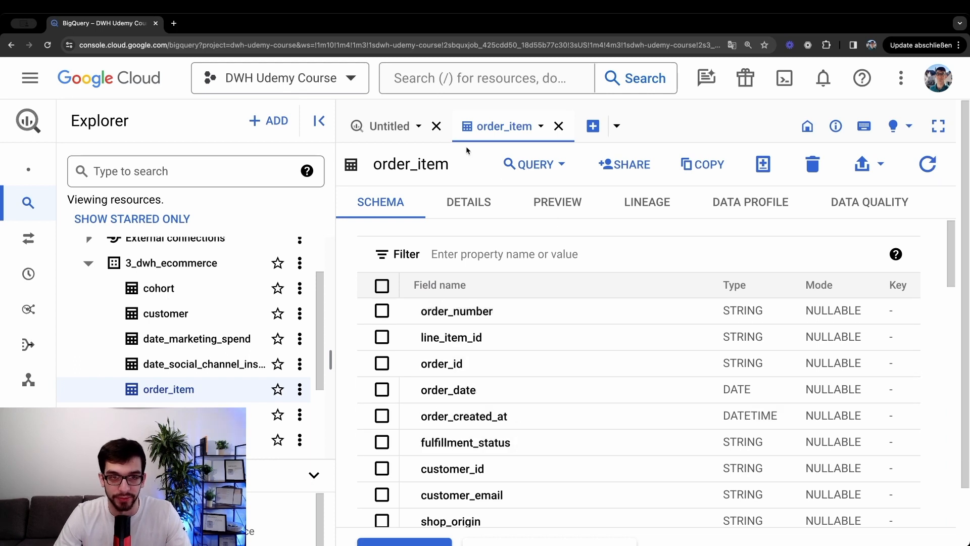
left_click(389, 126)
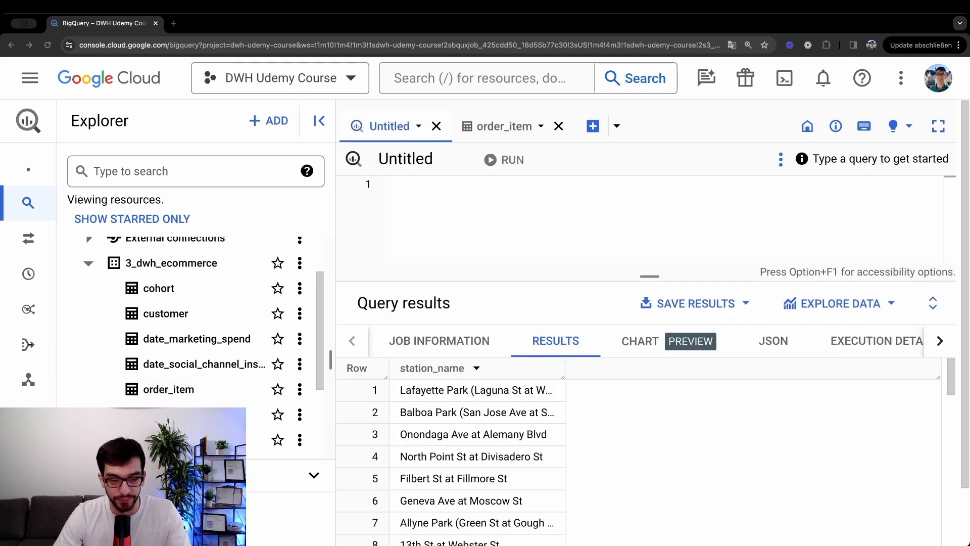
type("SELECT order_date FROM `dwh-udemy-course.3_dwh_ecommerce.order_item`")
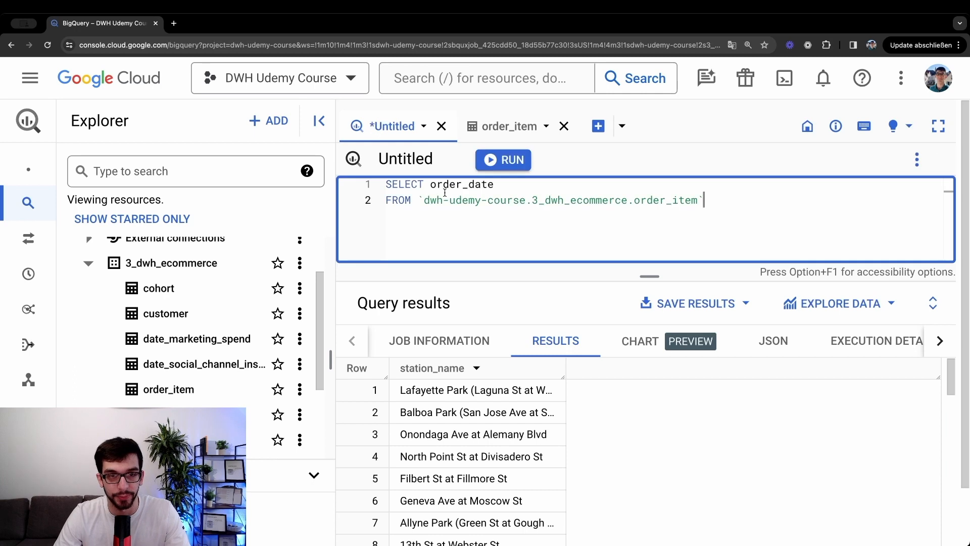
Compare the selected column and the project, dataset and table parts of the FROM path with the resource tree.
double_click(445, 189)
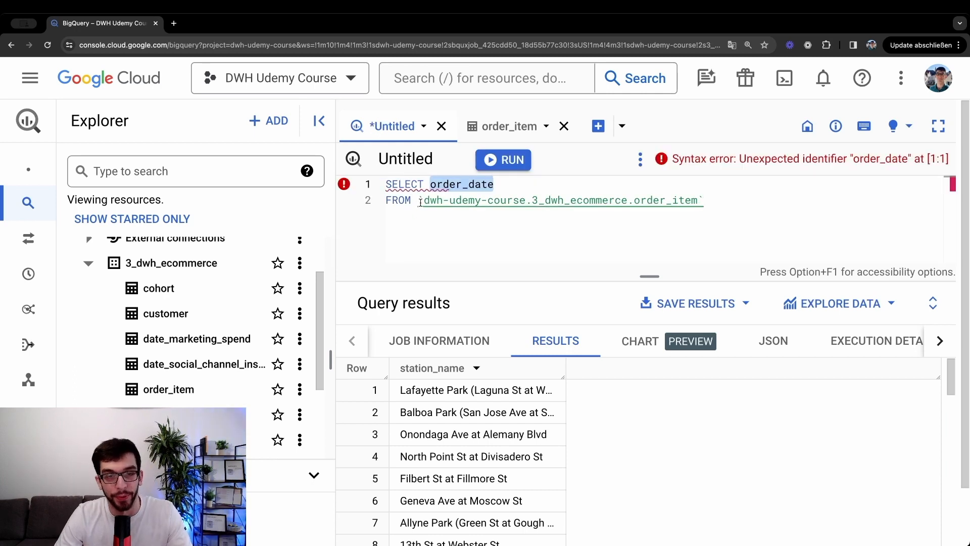
left_click_drag(423, 200, 525, 202)
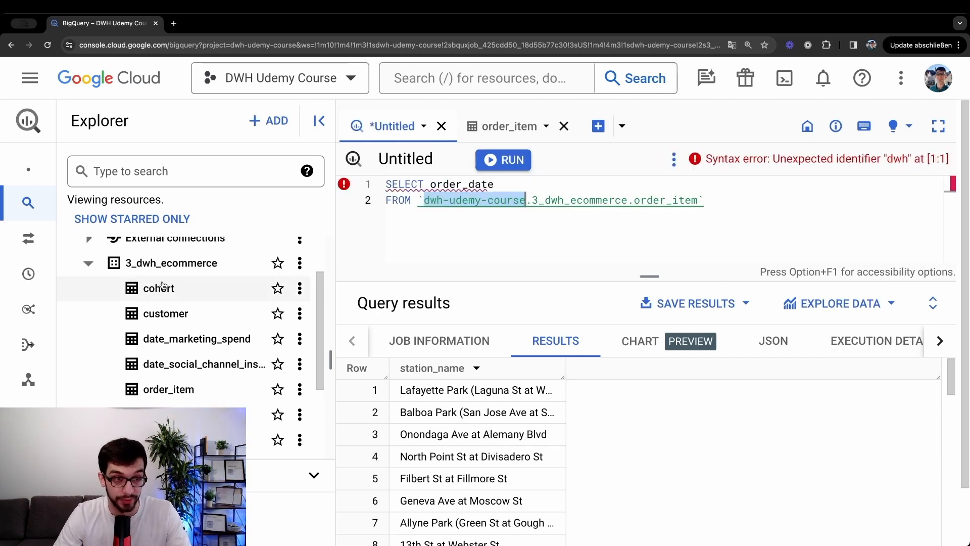
left_click(92, 265)
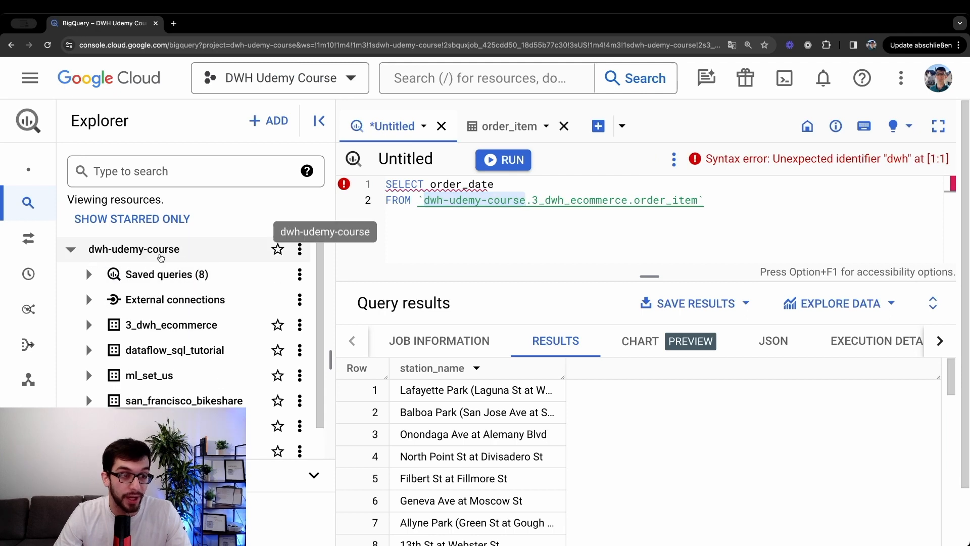
left_click(573, 202)
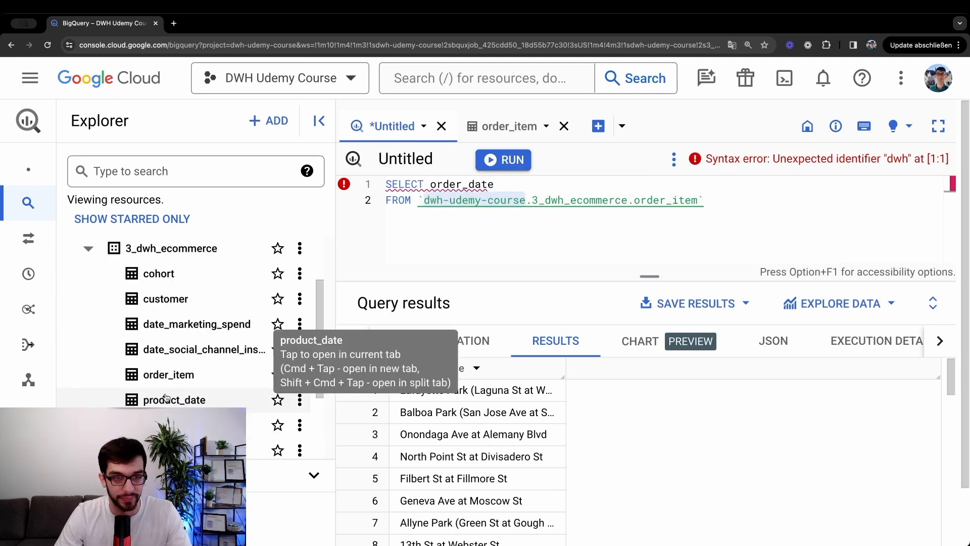
left_click(685, 201)
Run the order_date query and check the returned dates and the total number of rows.
left_click(710, 200)
key("super+a")
key("super+Return")
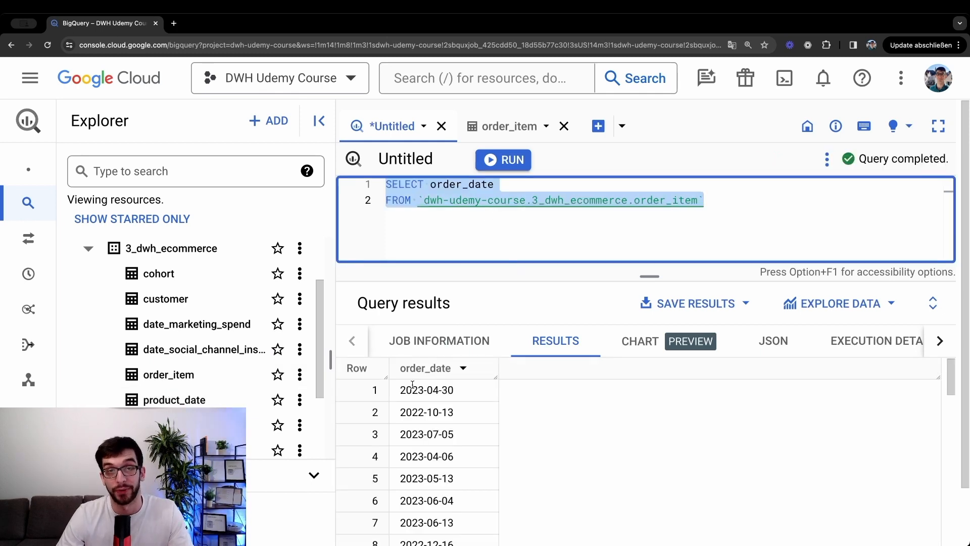
left_click_drag(400, 389, 454, 390)
left_click(443, 389)
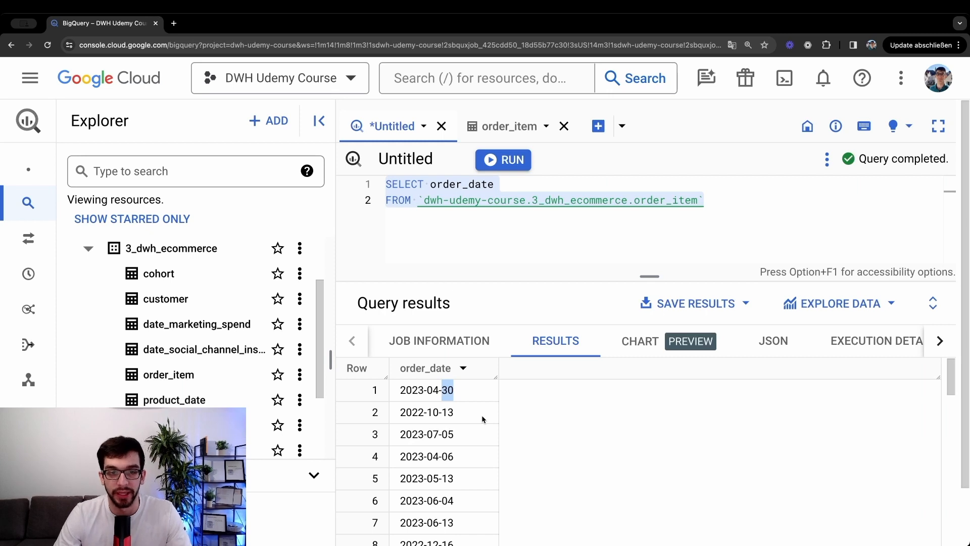
scroll(581, 444, "down", 10)
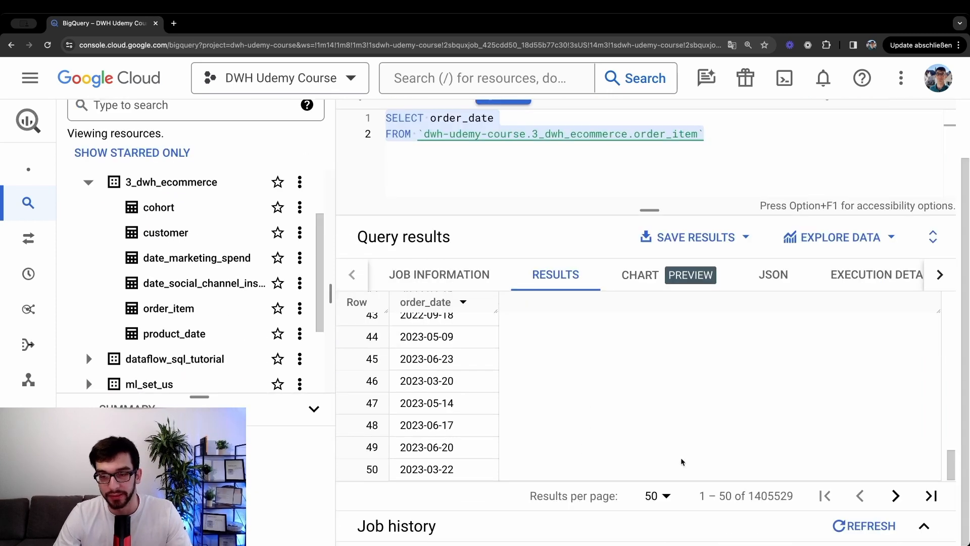
left_click_drag(762, 495, 768, 496)
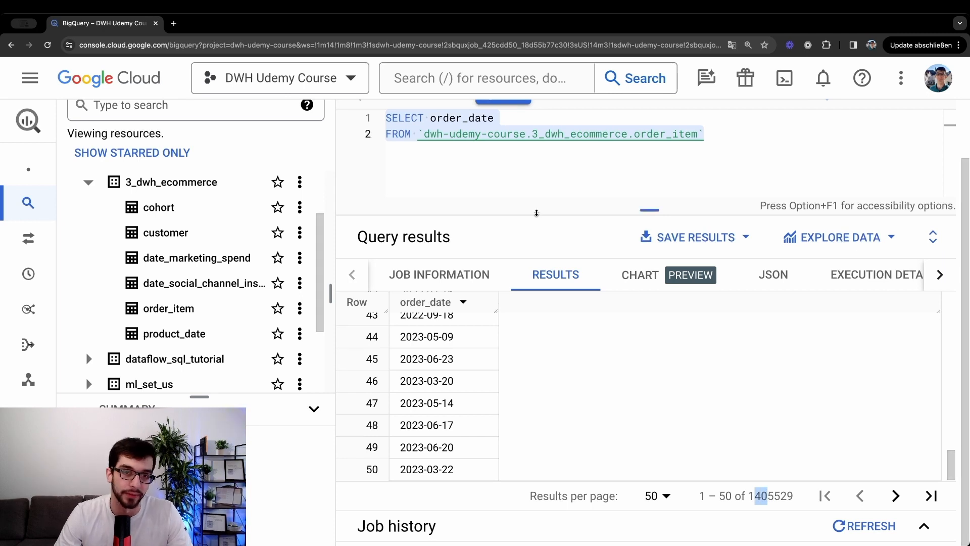
Insert DISTINCT before order_date in the SELECT line and run the query.
scroll(556, 212, "up", 2)
left_click(429, 194)
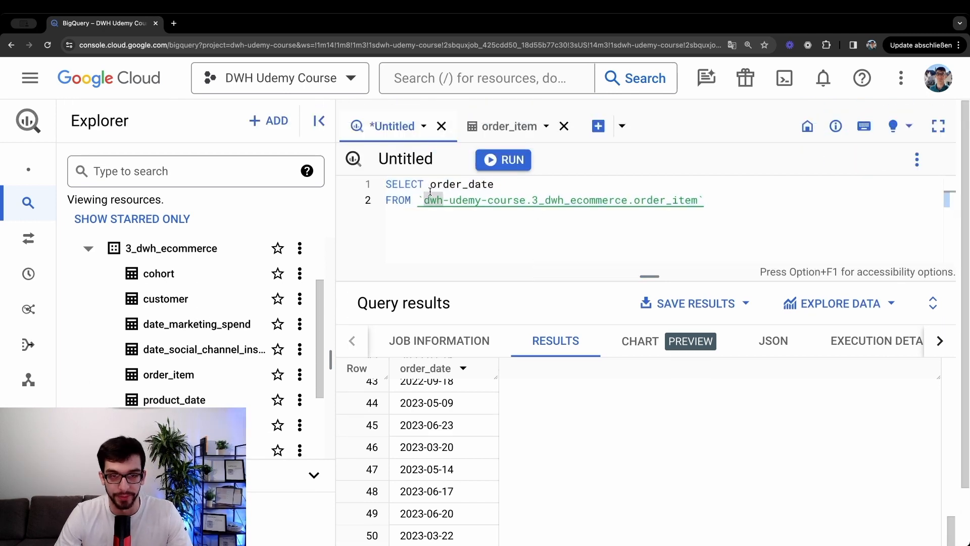
left_click(432, 185)
type("DI")
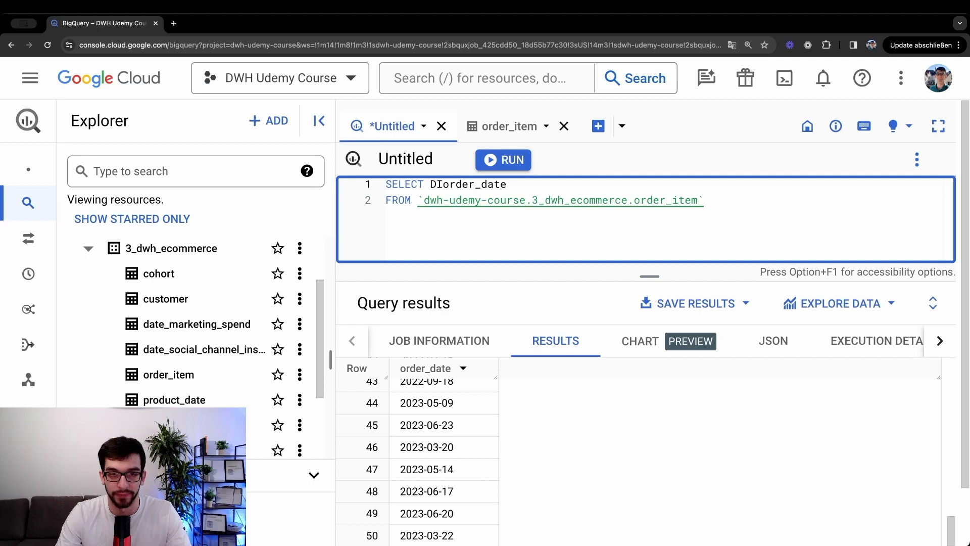
type("ST")
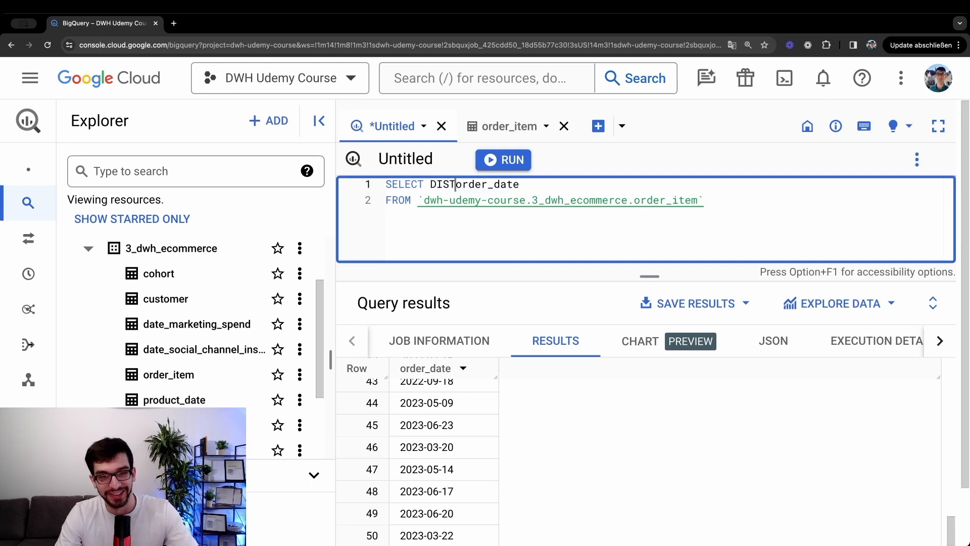
type("INCT")
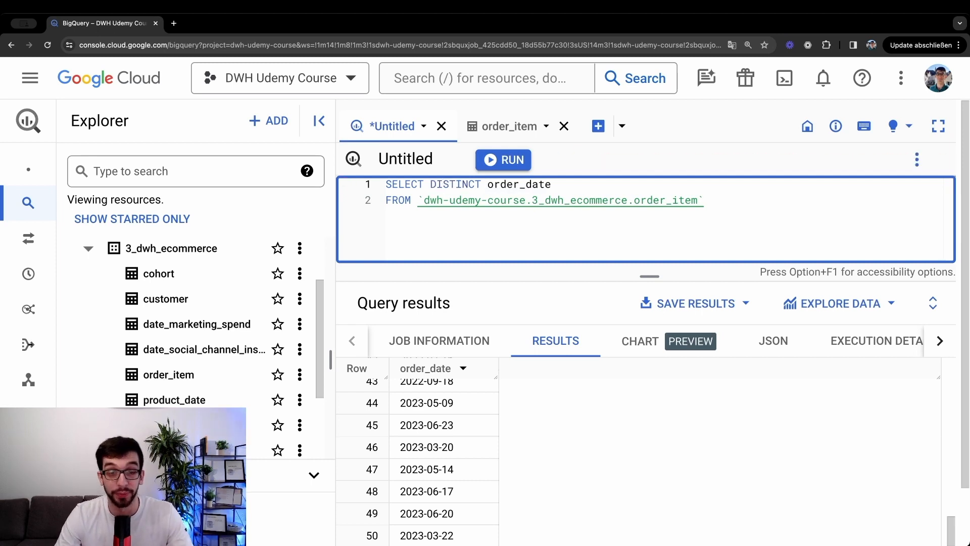
key("super+a")
key("super+Return")
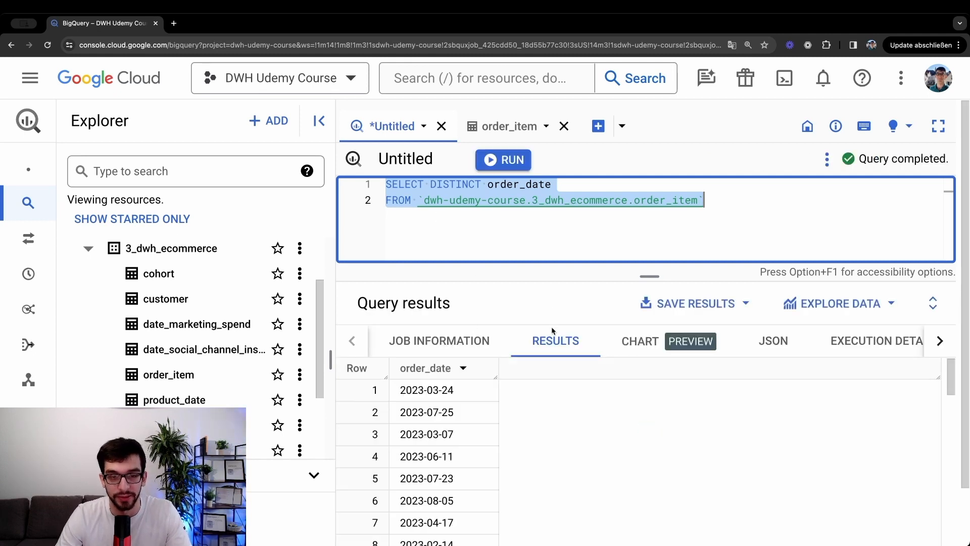
Check the row count and the first few dates in the distinct order_date results.
scroll(551, 326, "down", 3)
left_click_drag(773, 496, 789, 498)
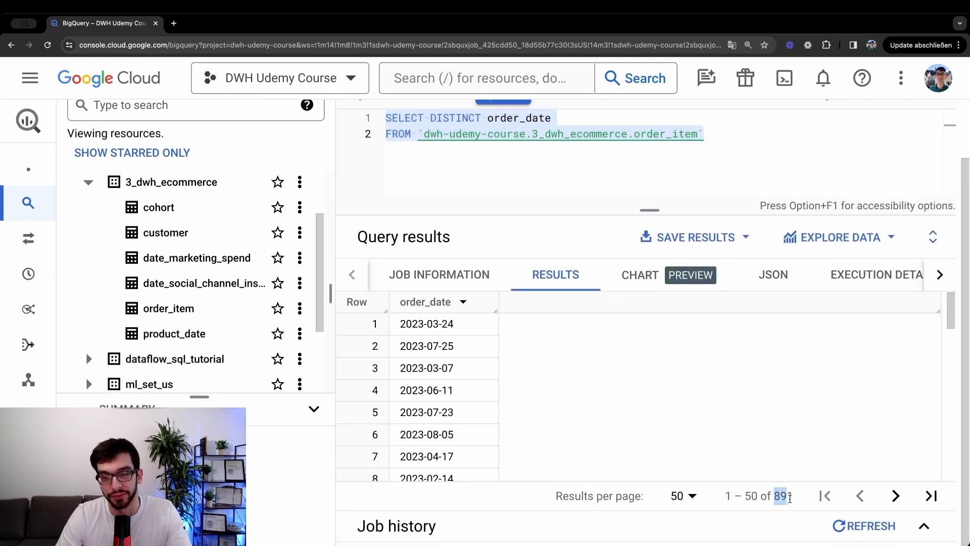
left_click_drag(454, 324, 400, 324)
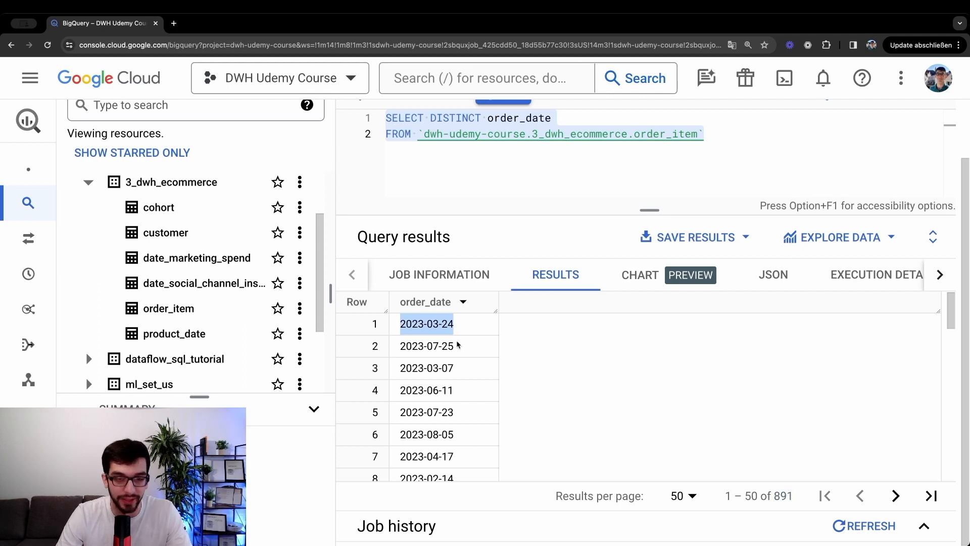
left_click_drag(457, 345, 393, 346)
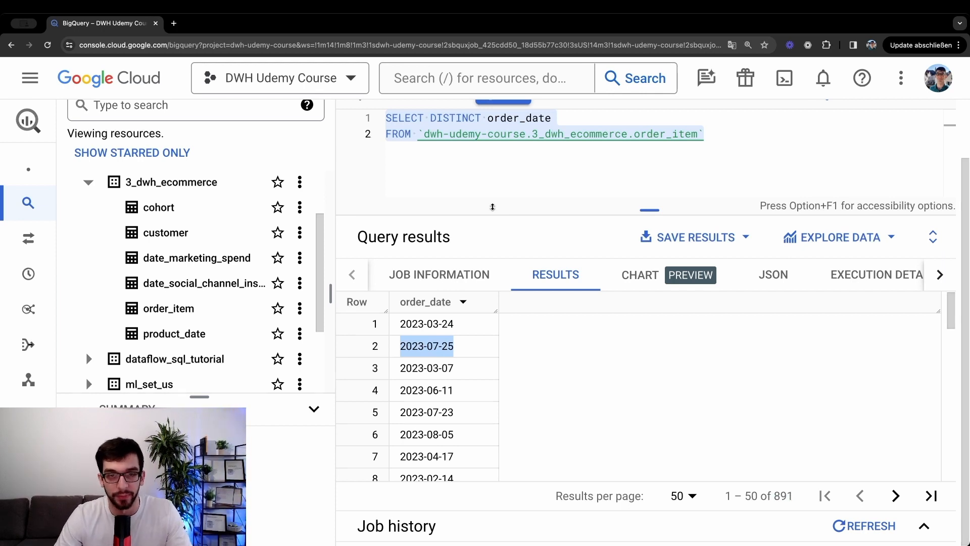
Change the SELECT line to order_date, product_name without DISTINCT and run the query.
scroll(493, 211, "up", 2)
double_click(458, 162)
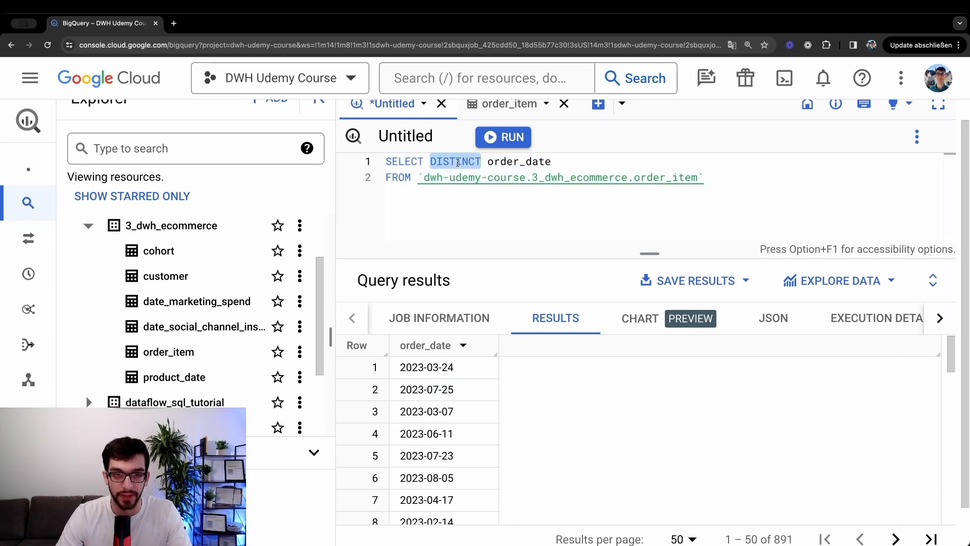
key("BackSpace")
key("BackSpace")
key("End")
type(", pro")
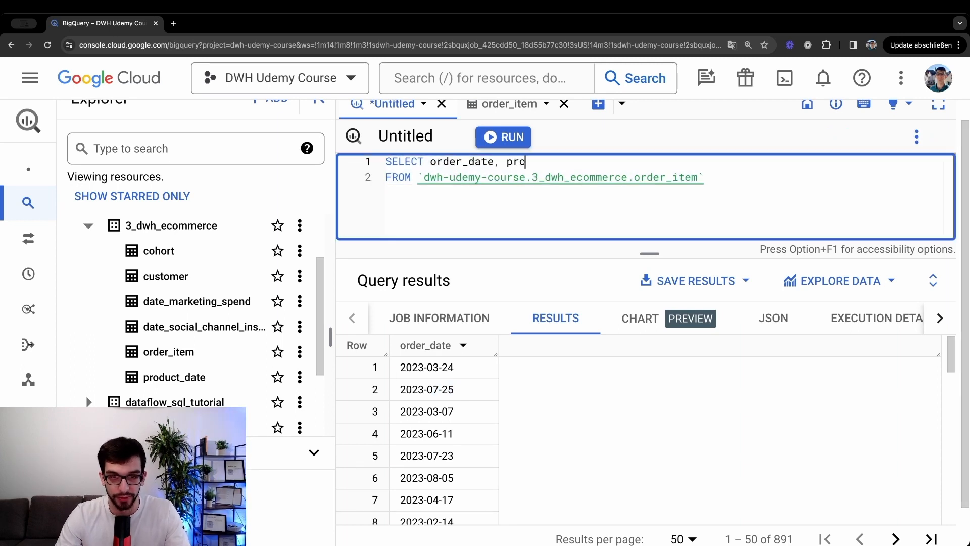
type("duct_name")
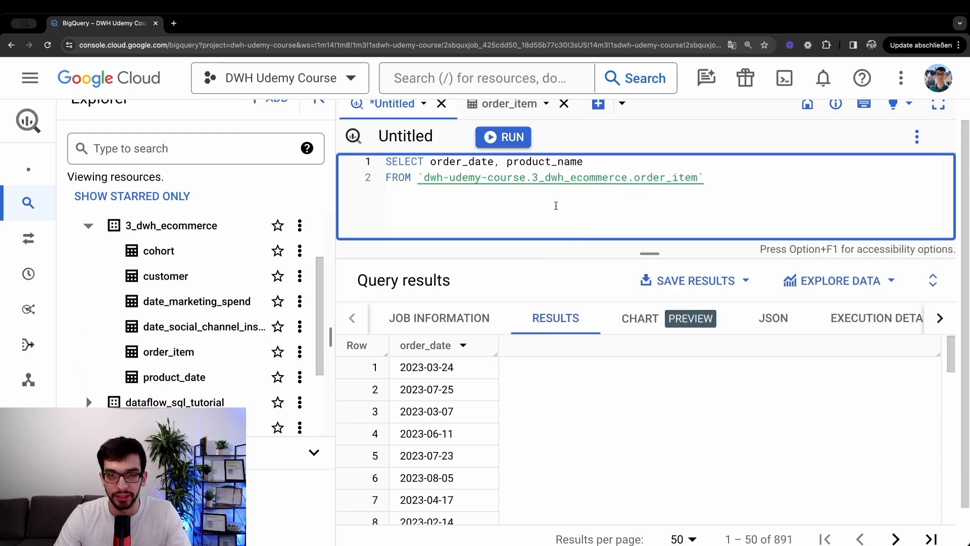
key("super+a")
key("super+Return")
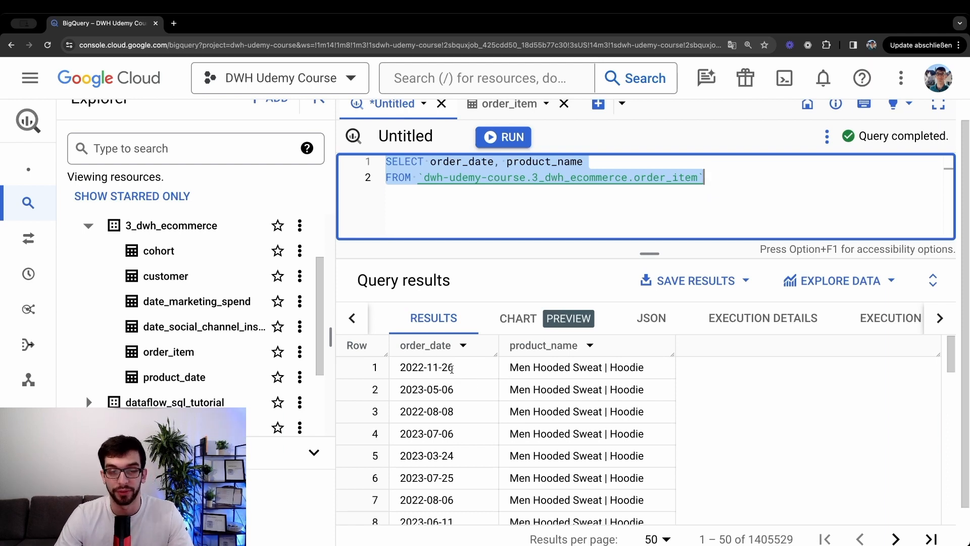
Examine the order_date and product_name combinations on the first results page for repeated rows.
left_click_drag(454, 367, 408, 367)
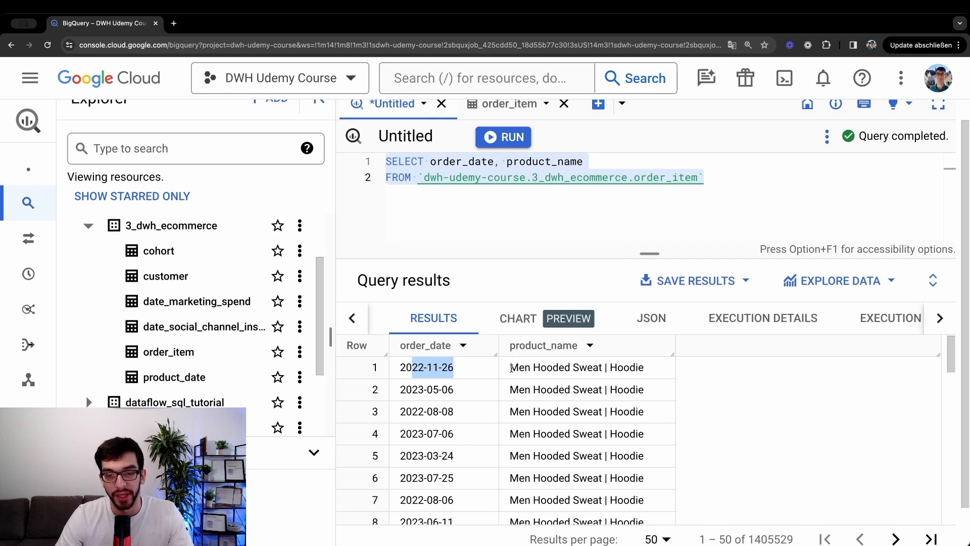
left_click_drag(511, 367, 654, 373)
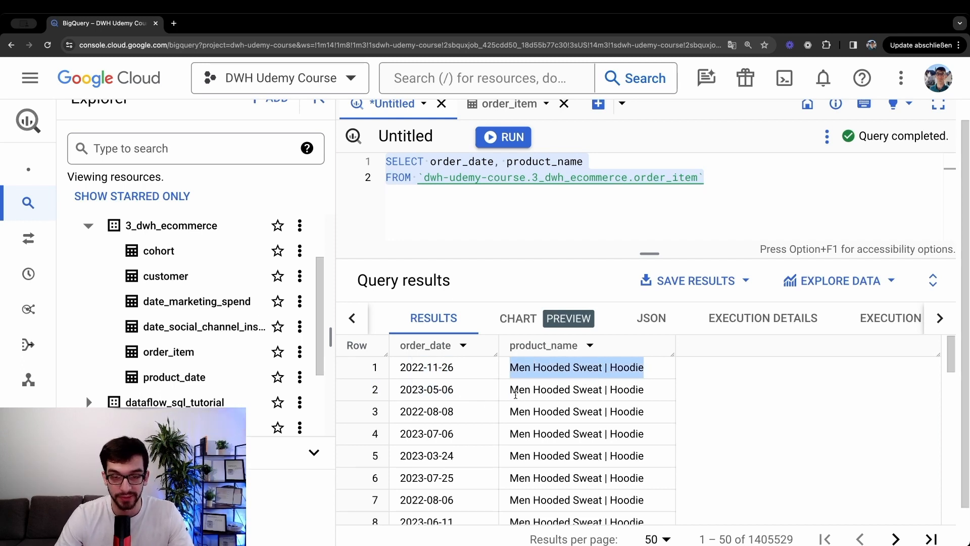
left_click_drag(457, 389, 418, 389)
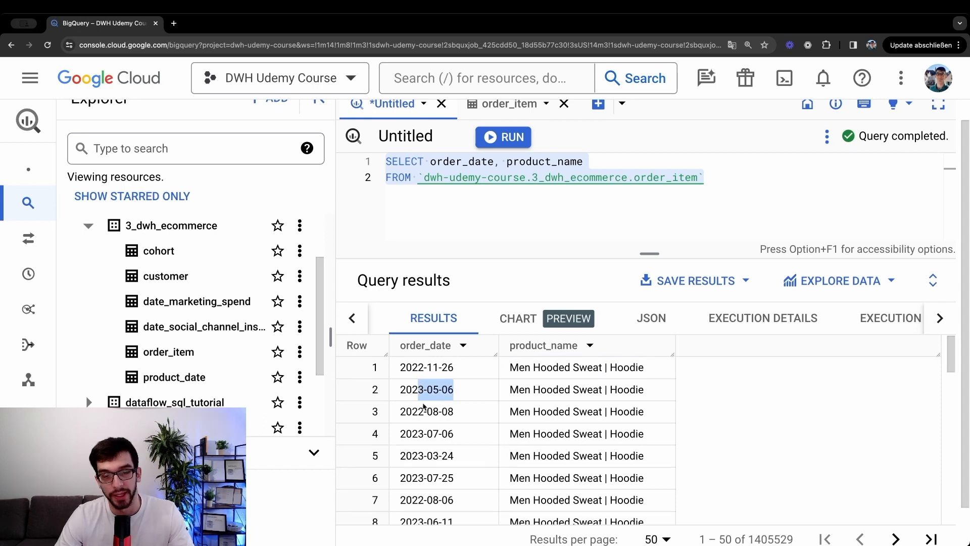
scroll(423, 403, "down", 2)
scroll(423, 402, "down", 15)
scroll(423, 403, "up", 8)
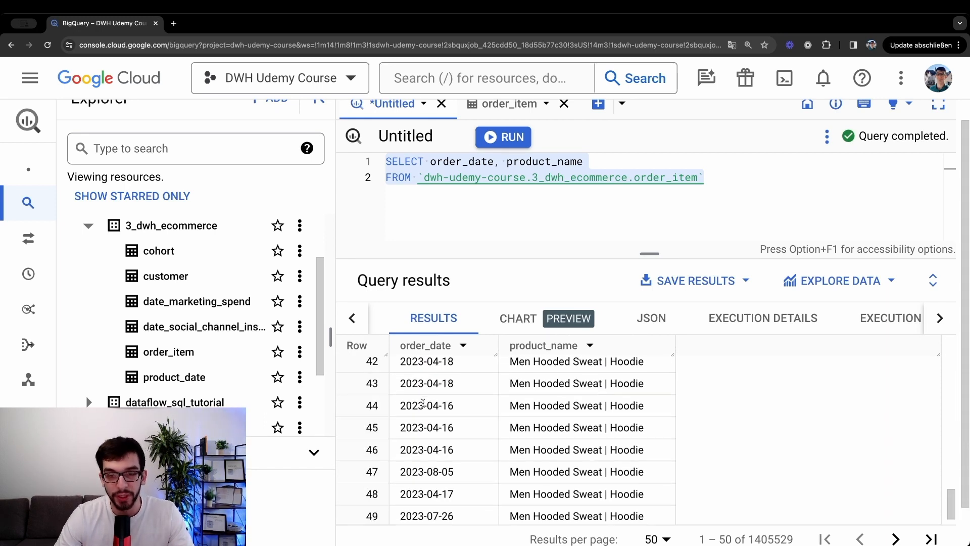
scroll(423, 403, "up", 9)
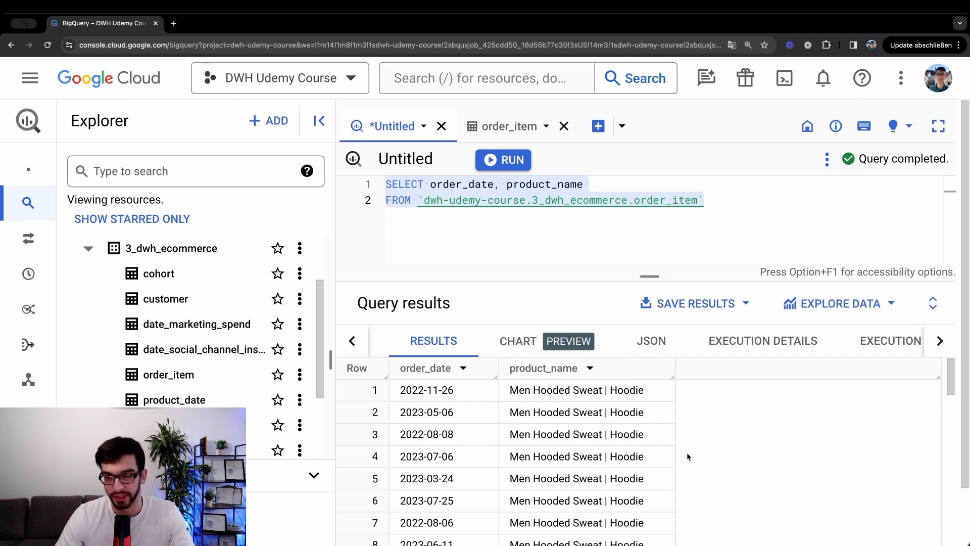
Go to the last page of the results and examine the product names and dates there.
scroll(596, 315, "down", 2)
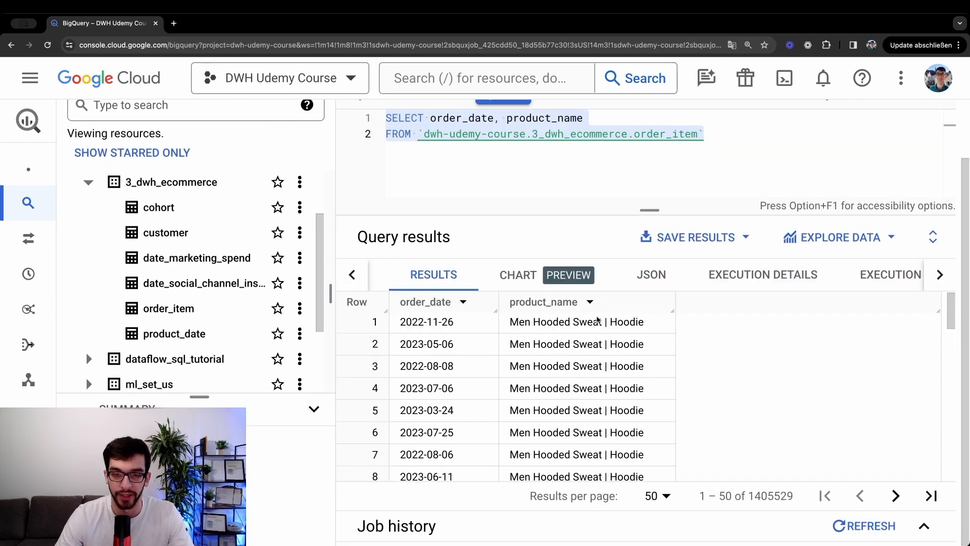
left_click(932, 496)
left_click_drag(635, 385, 532, 386)
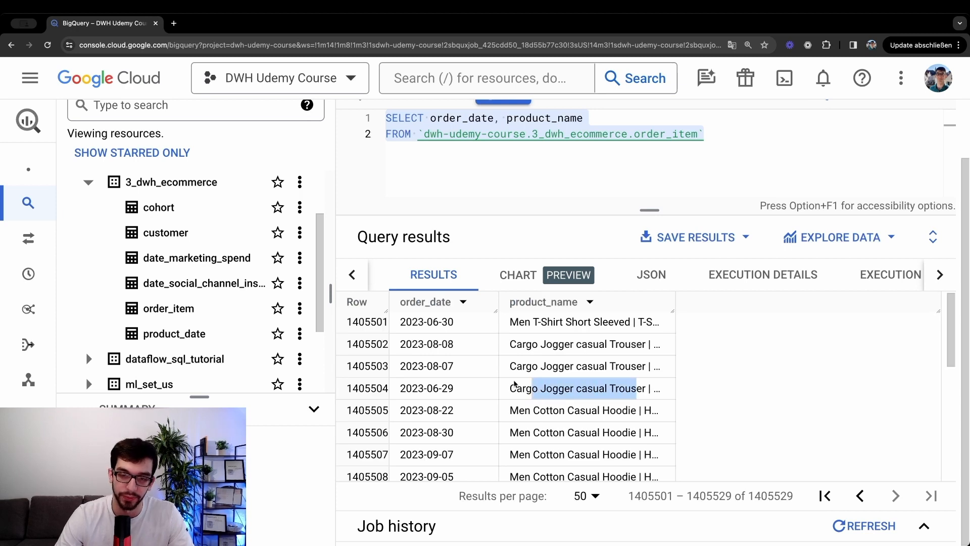
left_click_drag(467, 398, 427, 399)
Add DISTINCT to the order_date, product_name selection and run the two-column query.
left_click(430, 119)
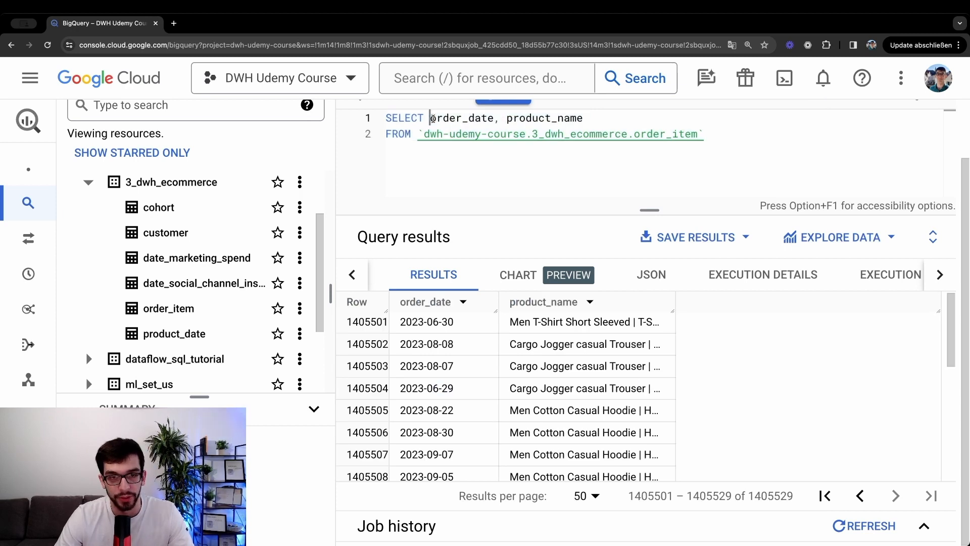
type("DISTINCT")
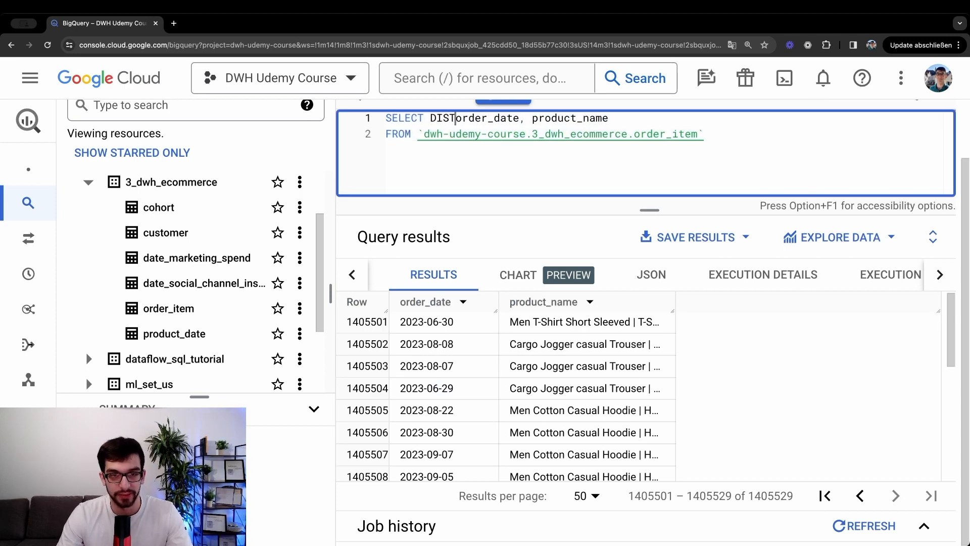
key("super+a")
key("super+Return")
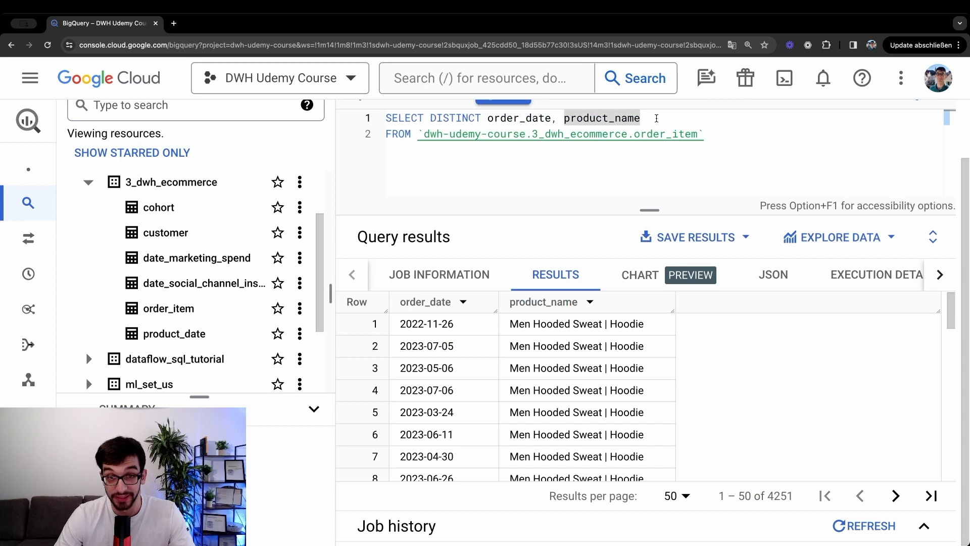
Examine the DISTINCT column list against the order_date and product_name combination in the first result row.
left_click_drag(657, 118, 518, 118)
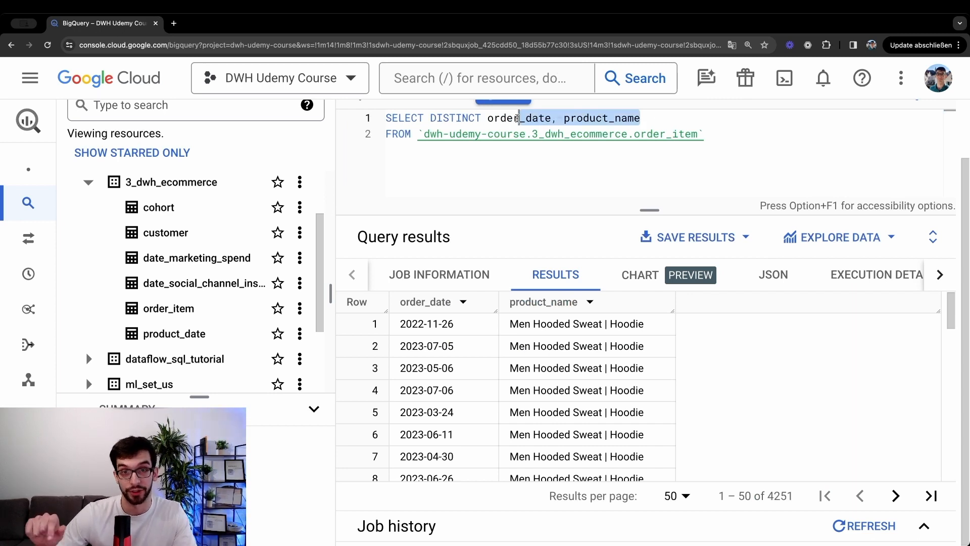
left_click_drag(644, 323, 564, 326)
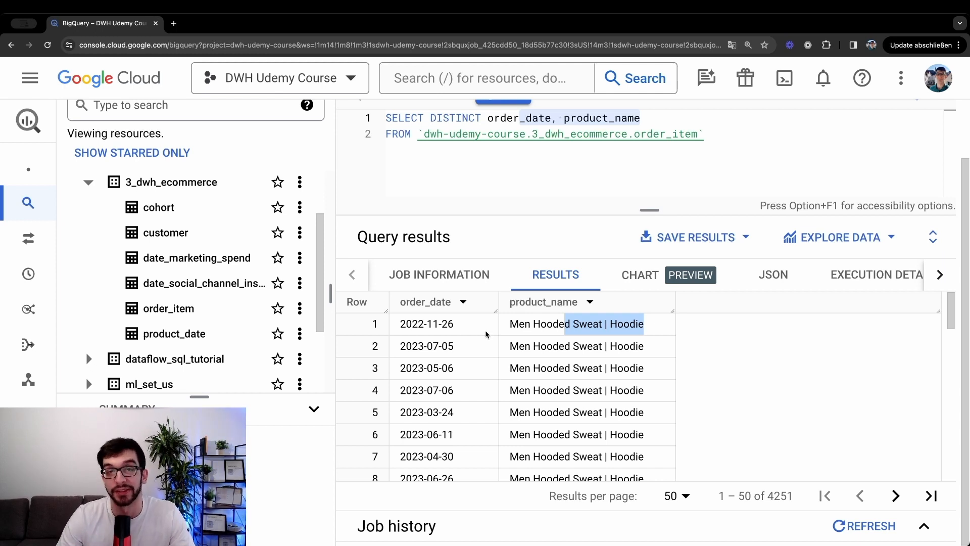
left_click_drag(486, 334, 648, 327)
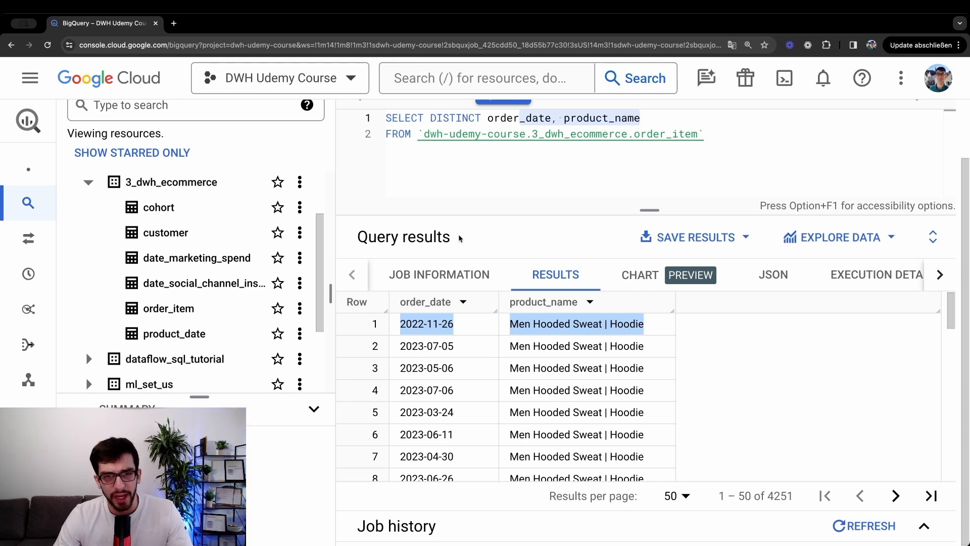
Replace the DISTINCT two-column selection with order_date AS order_created_date, run the query and check the result column's heading.
left_click_drag(641, 119, 430, 119)
key("BackSpace")
type("order_date ")
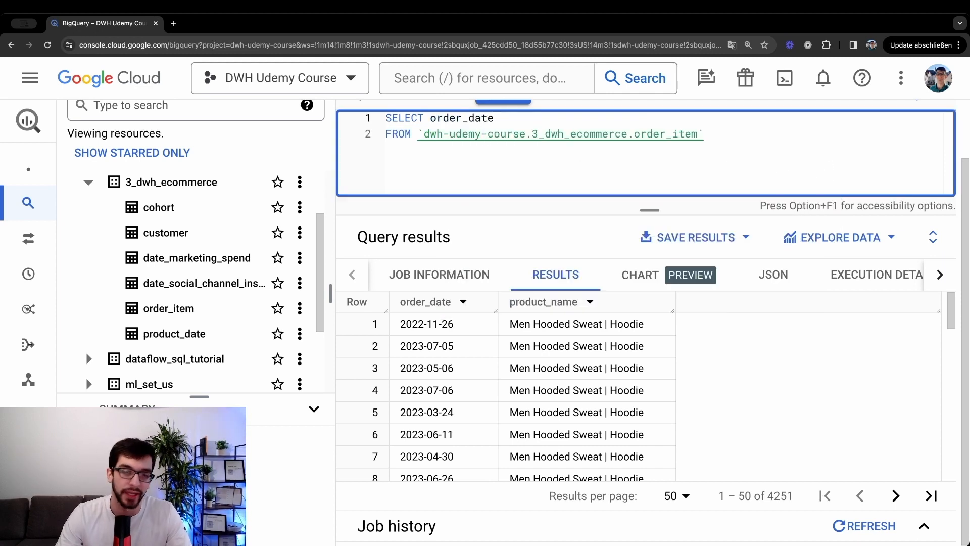
type("AS order_cr")
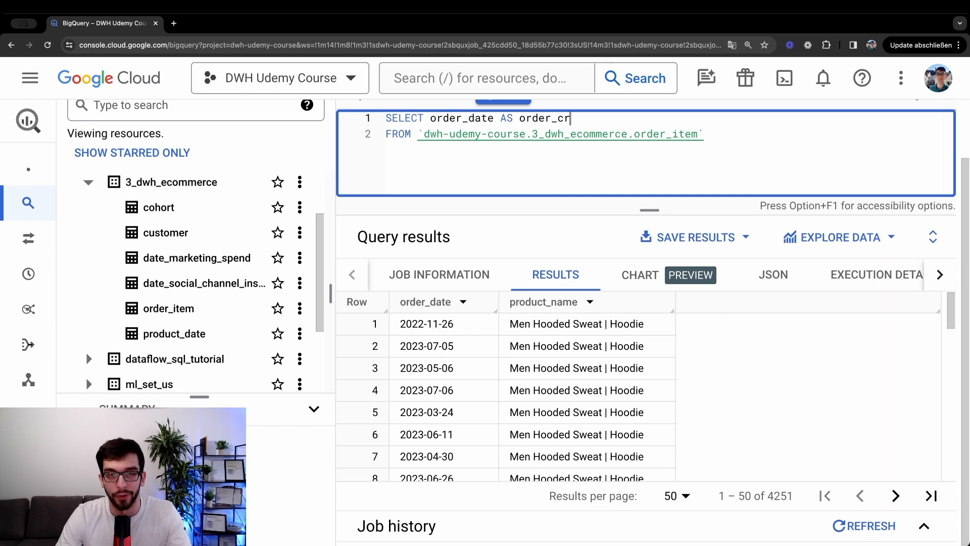
type("eated_dat")
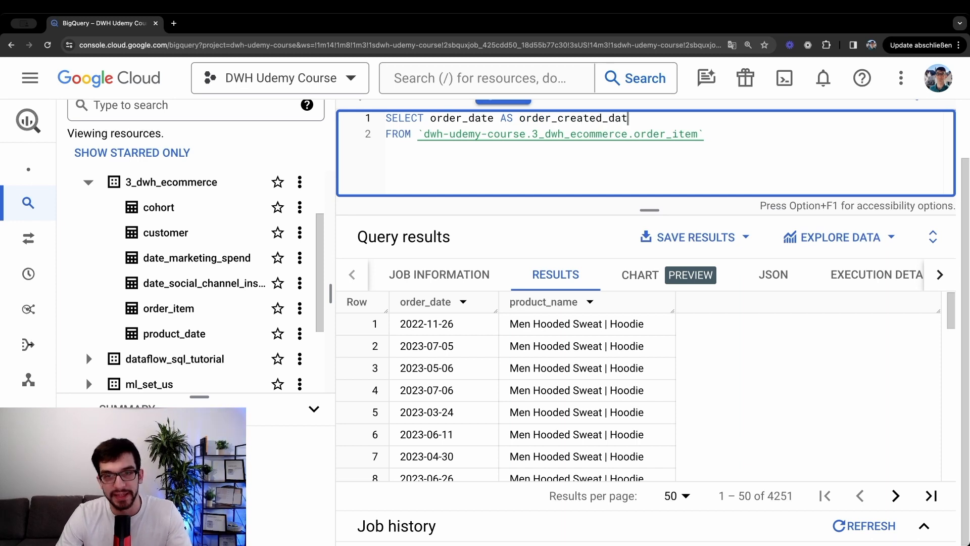
type("e")
key("super+a")
key("super+Return")
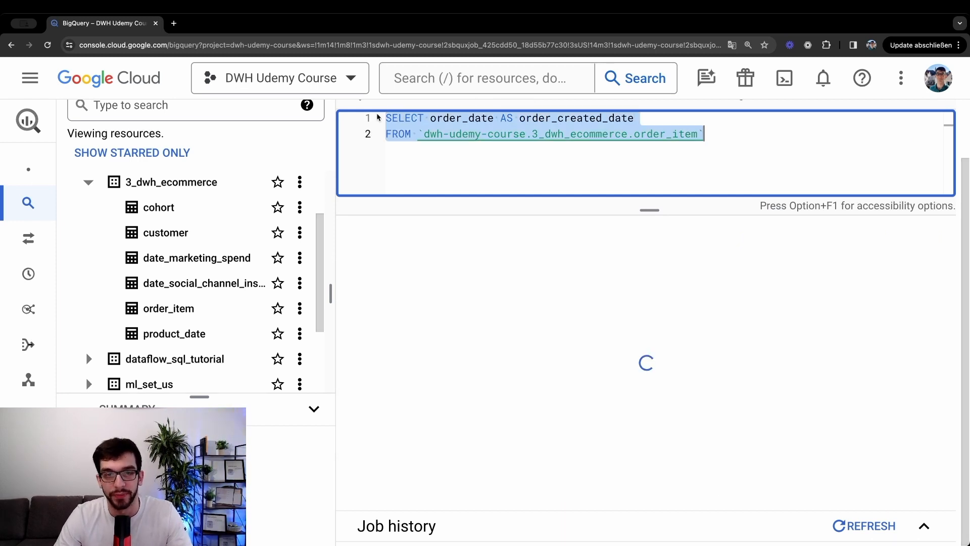
left_click(465, 116)
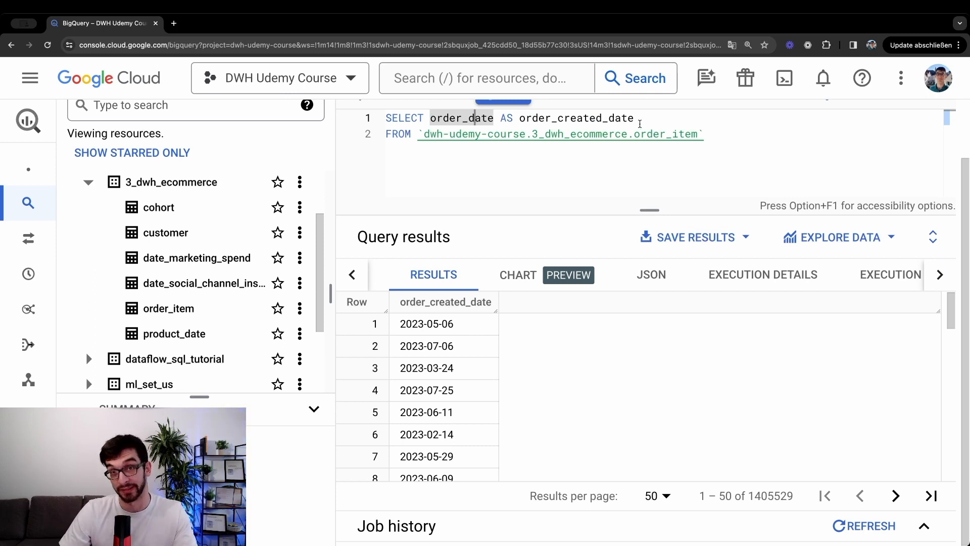
double_click(452, 299)
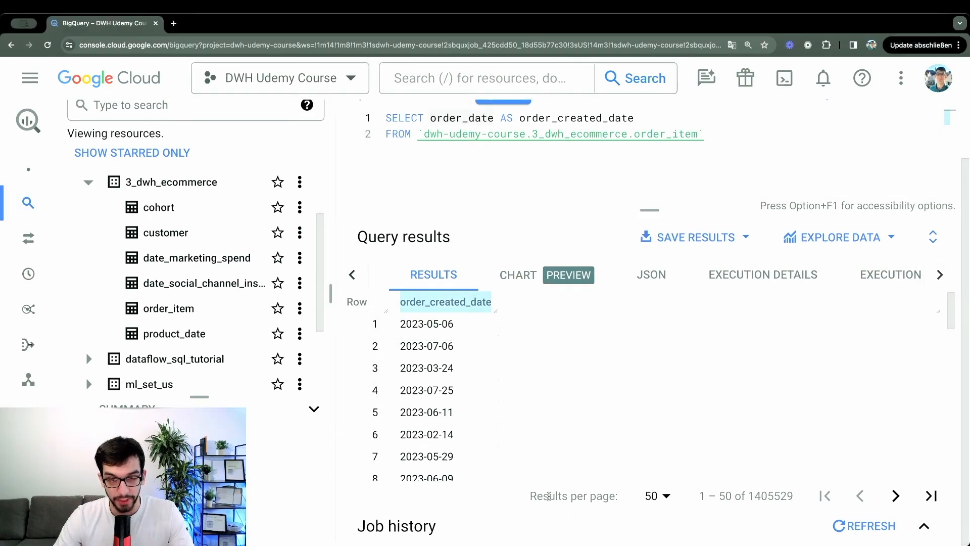
Alias the order_item table as order_item_2_test, prefix order_date with that alias in the SELECT line and run the query.
left_click(725, 118)
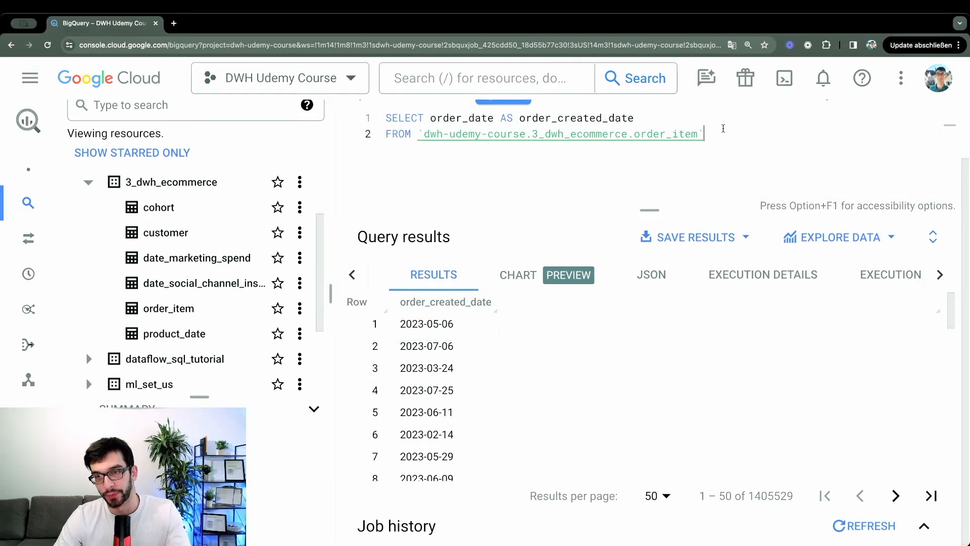
left_click(723, 134)
type("AS order_item")
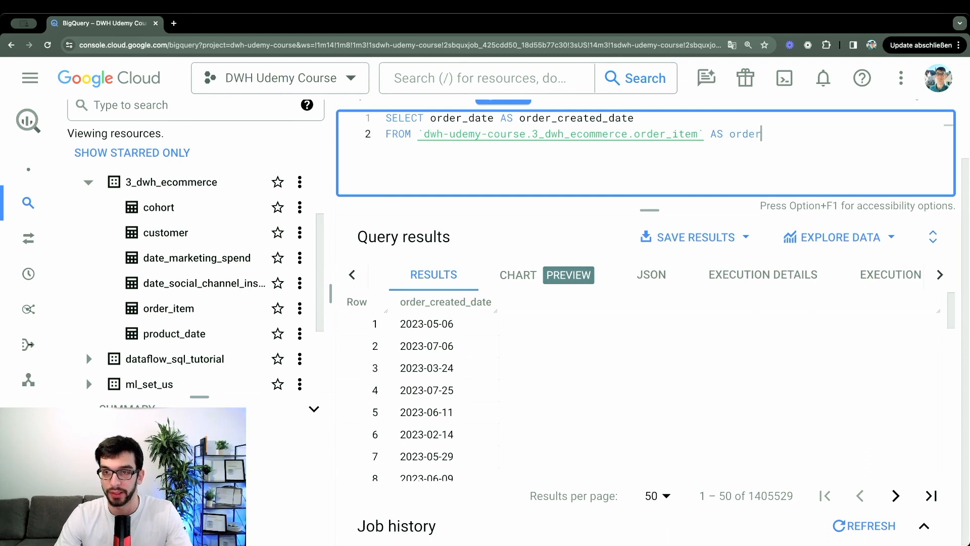
type("_2_test")
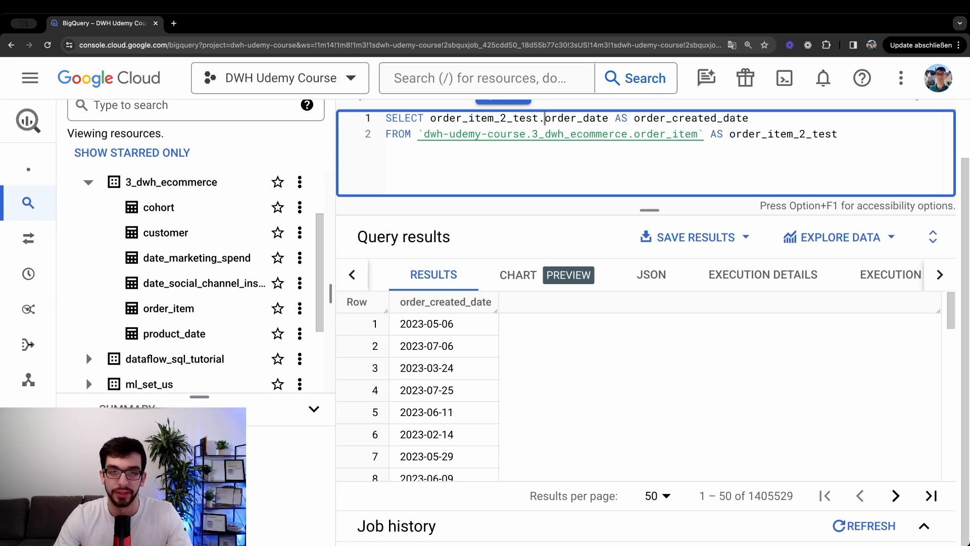
key("super+a")
key("super+Return")
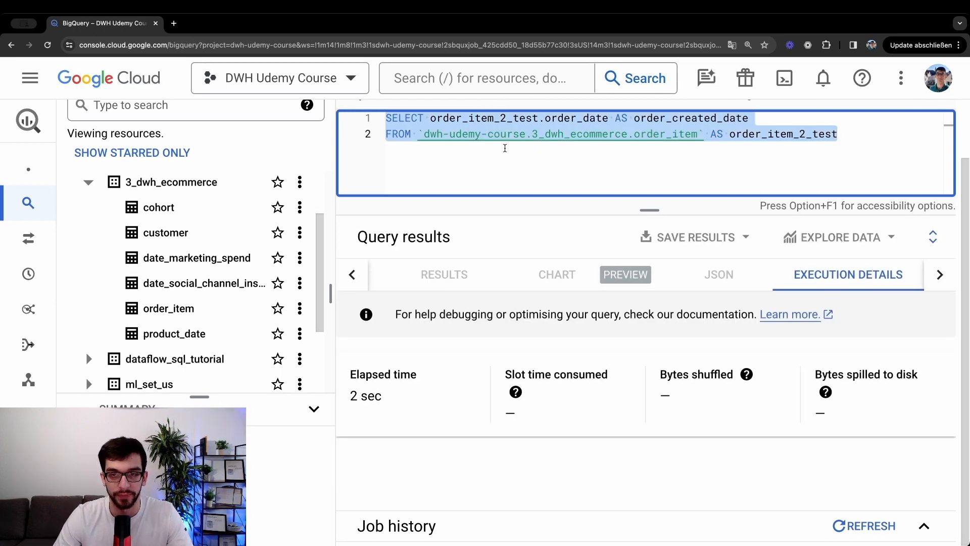
double_click(676, 132)
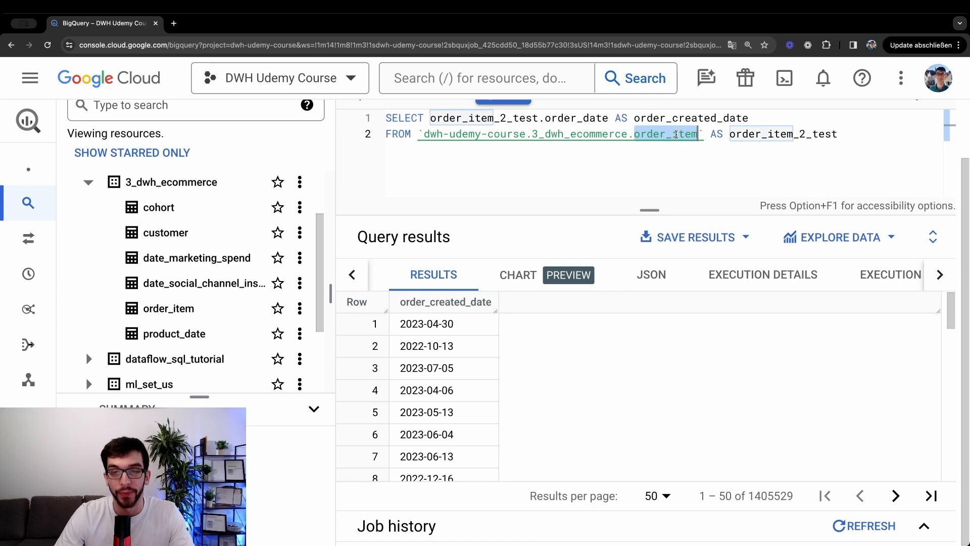
left_click(529, 157)
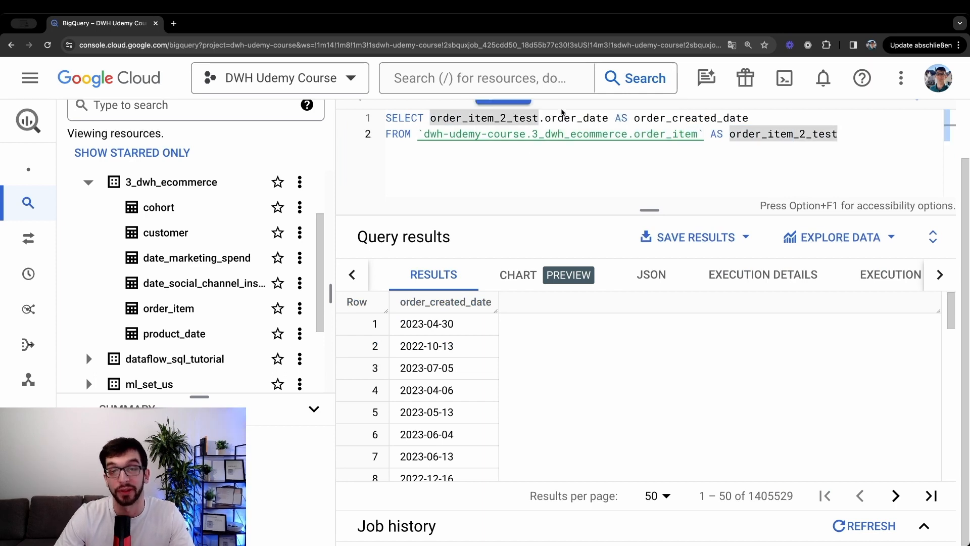